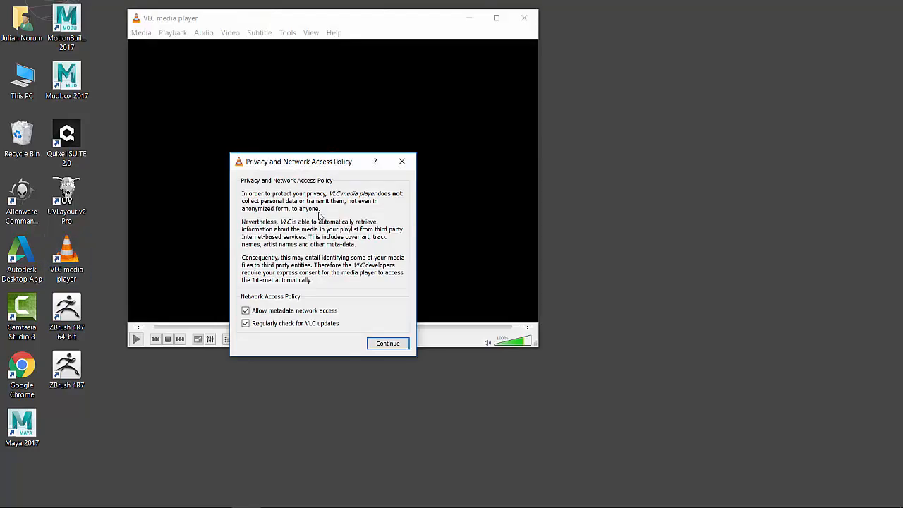
Step: Dismiss the privacy policy notice and set up a Desktop capture with a frame rate of 25 f/s
{"action": "left_click", "coordinate": [400, 164]}
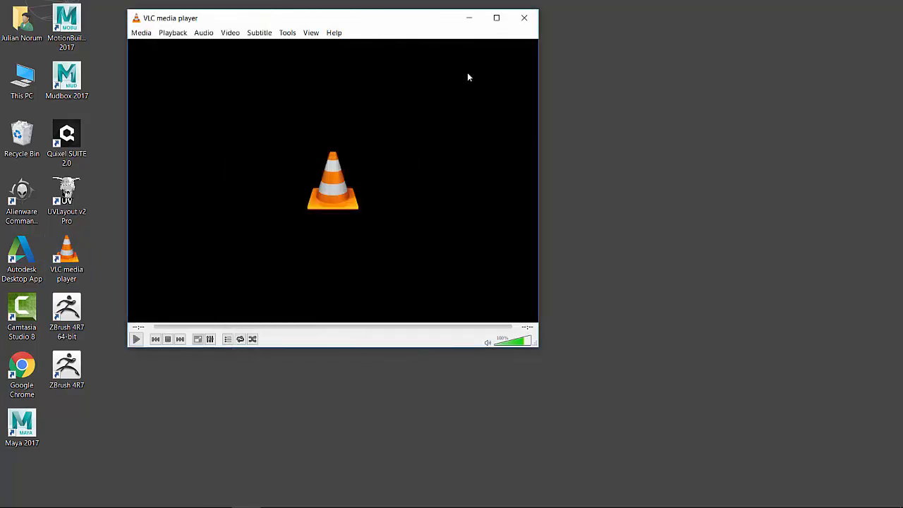
{"action": "left_click_drag", "start_coordinate": [407, 29], "coordinate": [504, 70]}
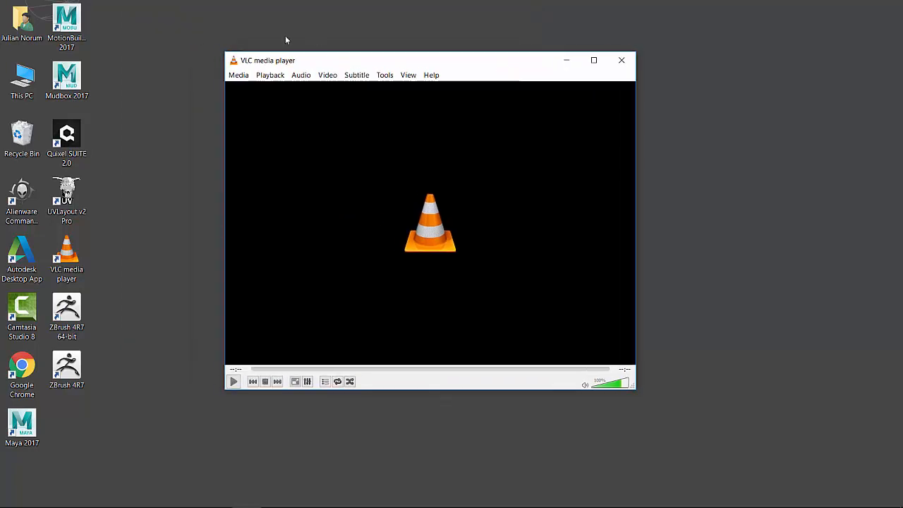
{"action": "left_click", "coordinate": [232, 78]}
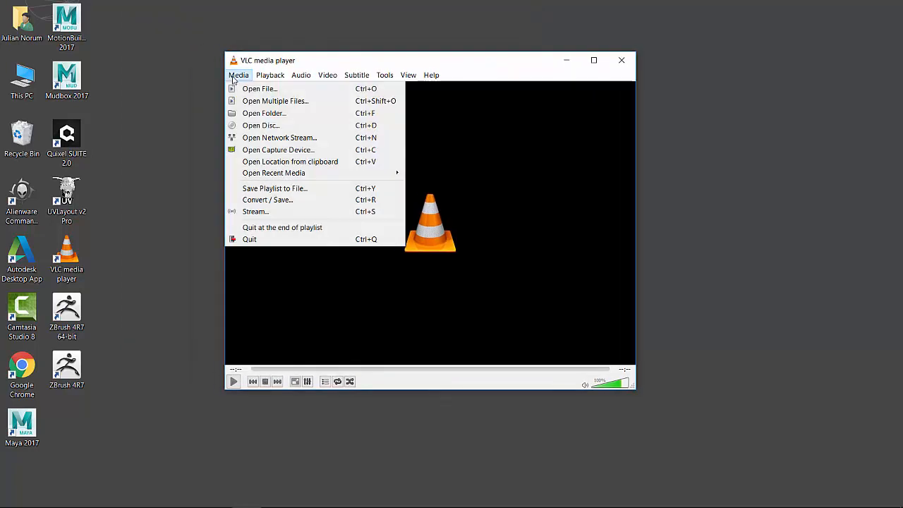
{"action": "left_click", "coordinate": [286, 151]}
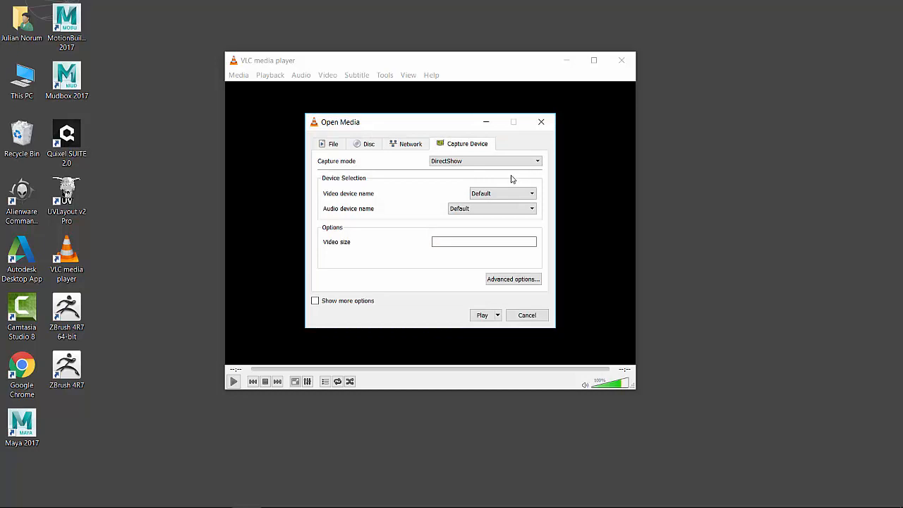
{"action": "left_click", "coordinate": [487, 160]}
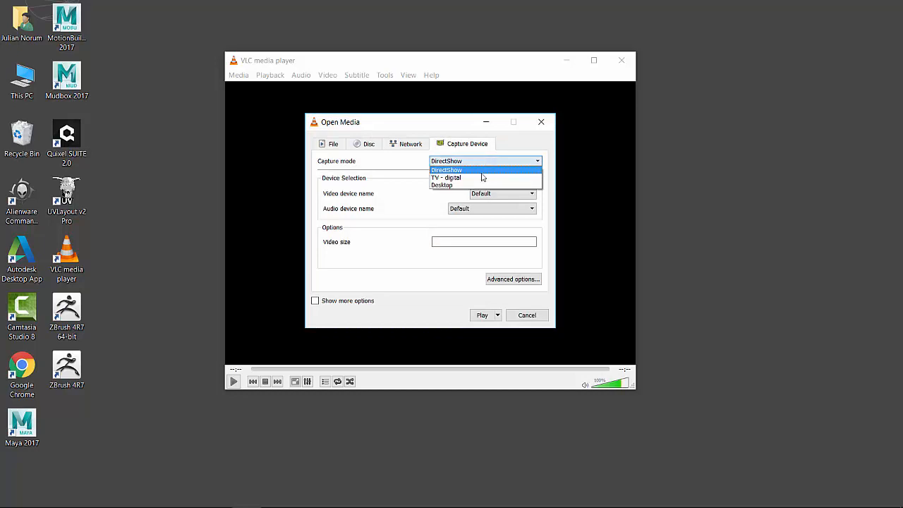
{"action": "left_click", "coordinate": [449, 185]}
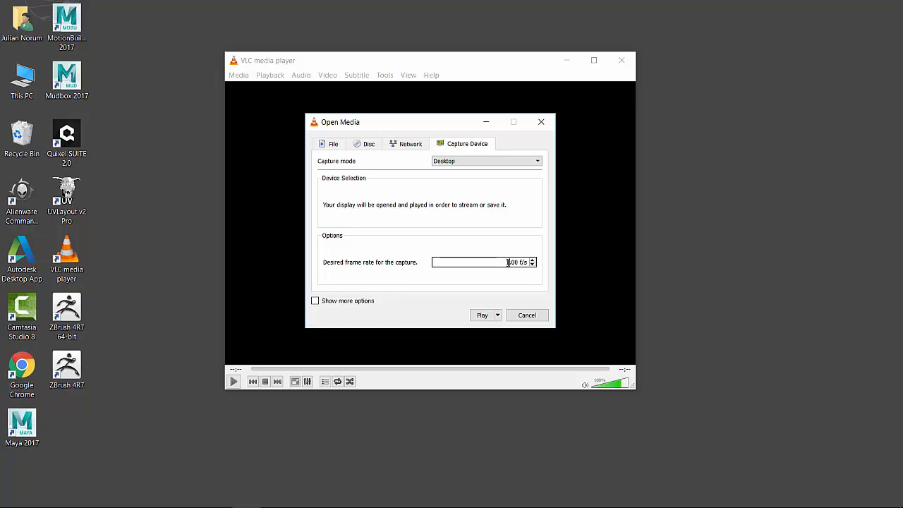
{"action": "key", "text": "BackSpace"}
{"action": "key", "text": "BackSpace"}
Step: Convert the desktop capture with the Video - H.264 + MP3 (MP4) profile to the destination file RecordingScreen and start recording
{"action": "left_click", "coordinate": [498, 317]}
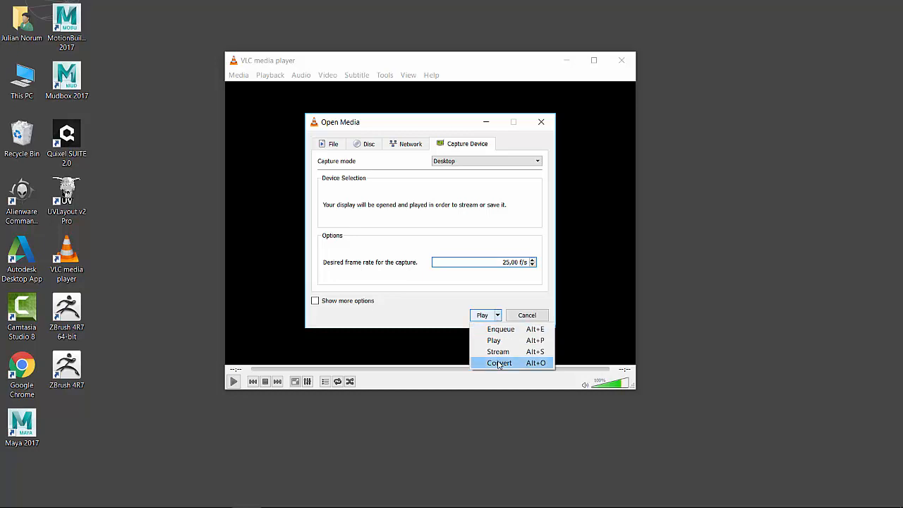
{"action": "left_click", "coordinate": [498, 363]}
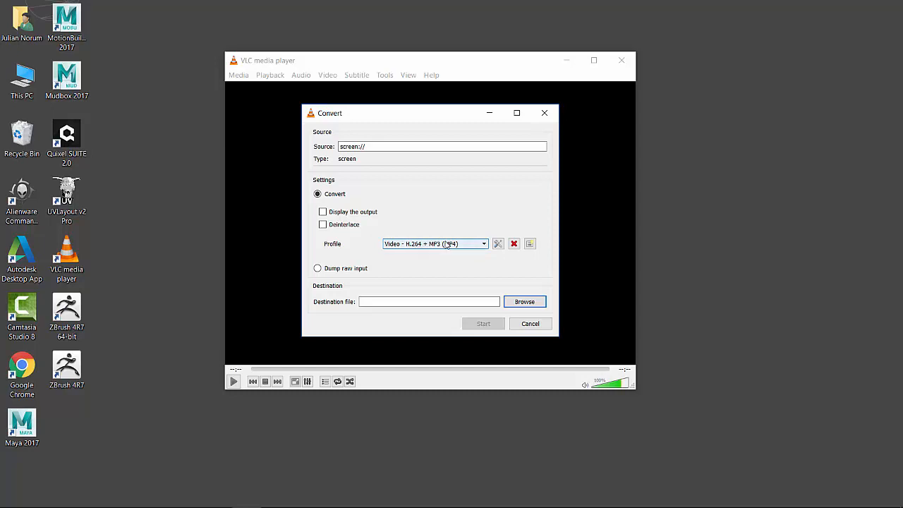
{"action": "left_click", "coordinate": [478, 245]}
{"action": "left_click", "coordinate": [435, 253]}
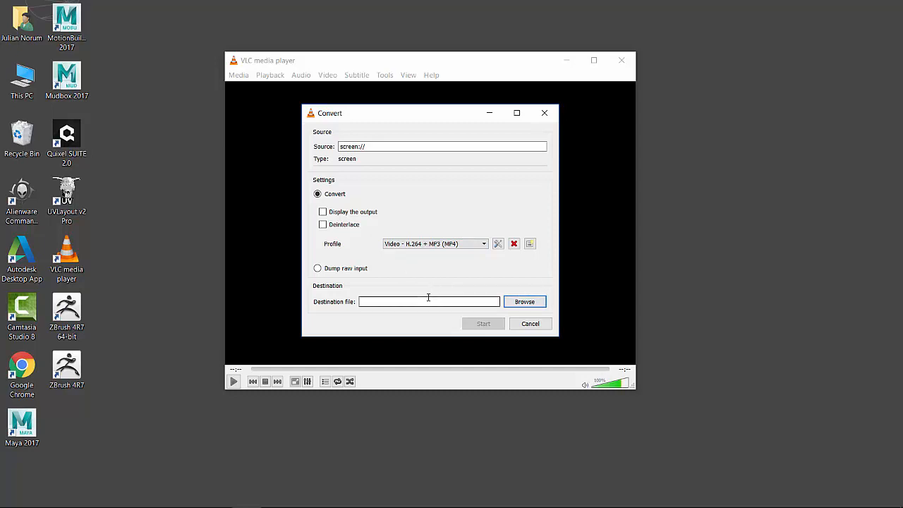
{"action": "type", "text": "RecordingScreen"}
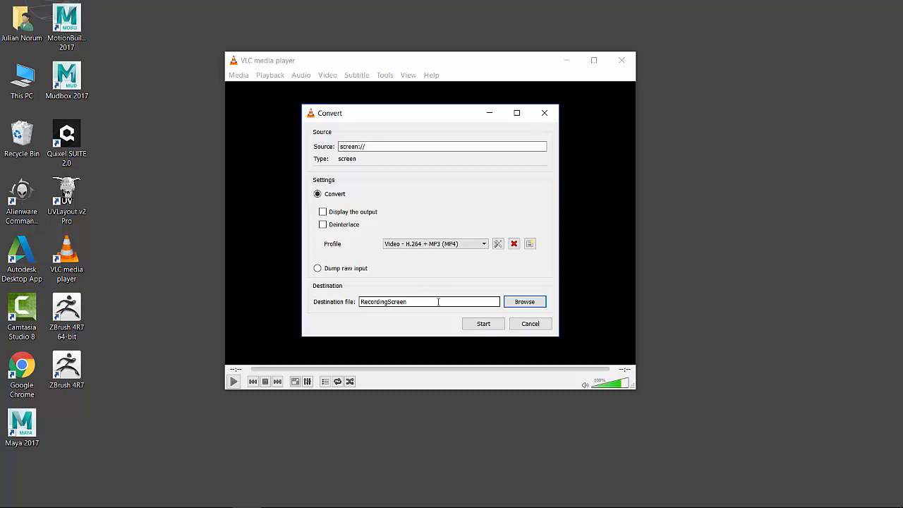
{"action": "left_click", "coordinate": [483, 325]}
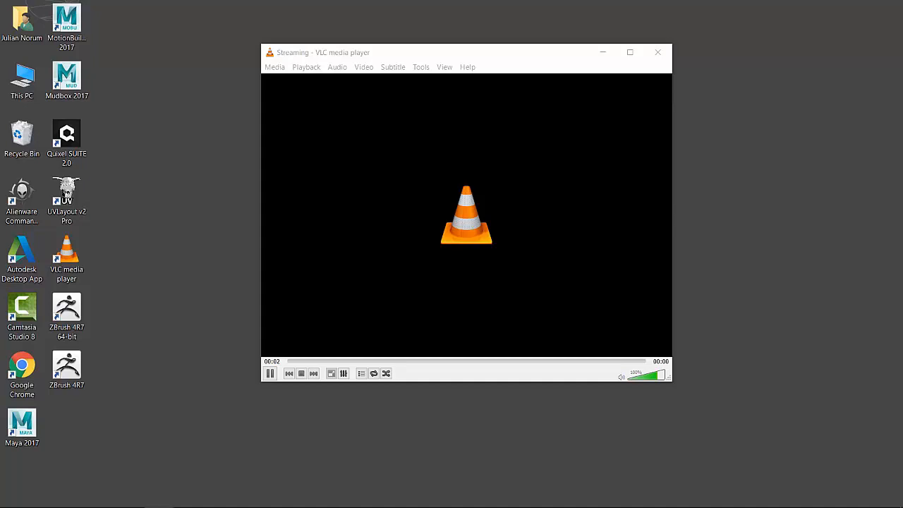
Step: Switch to Maya while the recording runs and view the character model from a turned angle
{"action": "left_click_drag", "start_coordinate": [465, 52], "coordinate": [440, 48]}
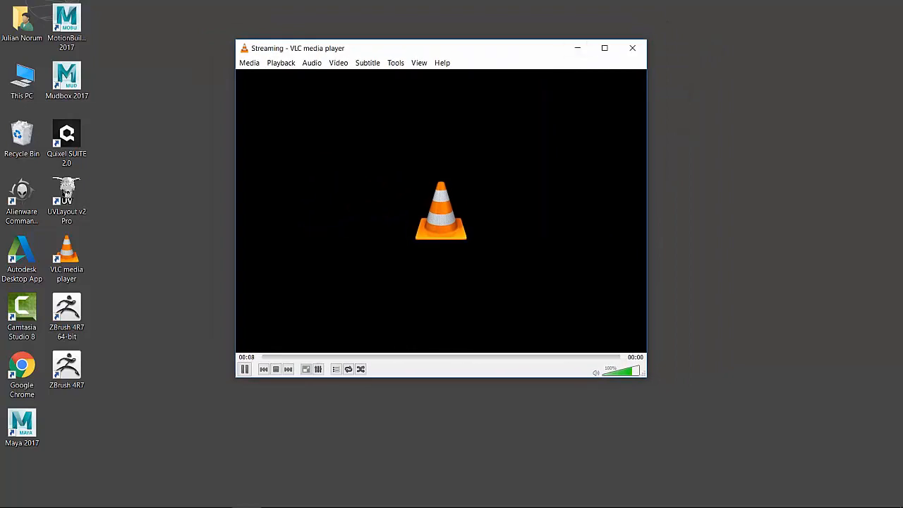
{"action": "left_click", "coordinate": [67, 258]}
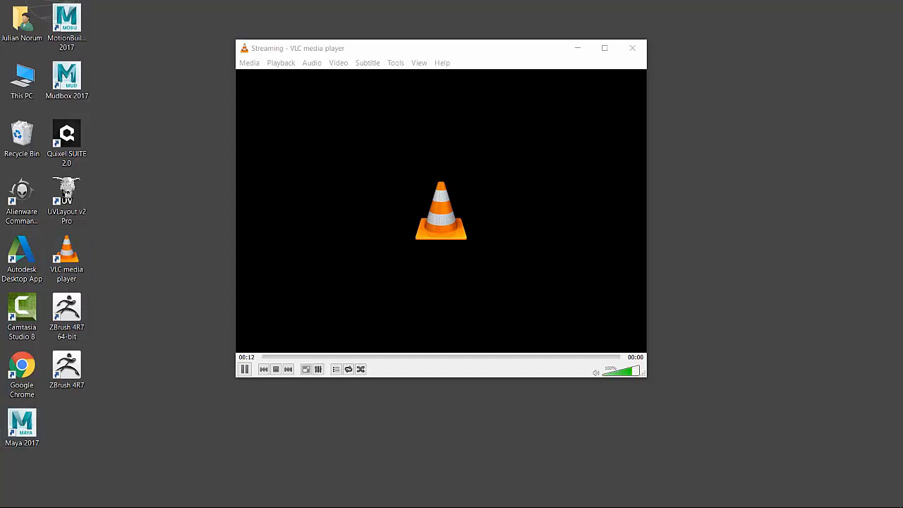
{"action": "mouse_move", "coordinate": [158, 496]}
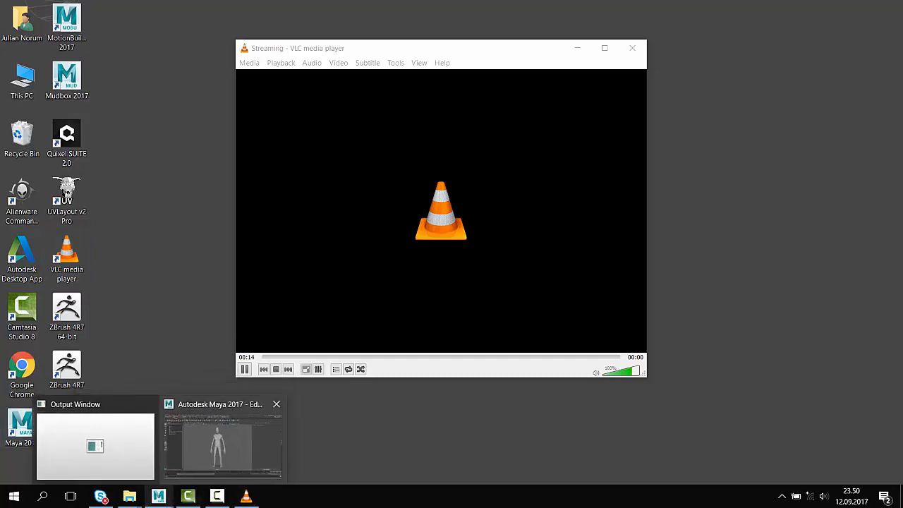
{"action": "left_click", "coordinate": [223, 444]}
{"action": "left_click_drag", "start_coordinate": [409, 261], "coordinate": [358, 265]}
{"action": "left_click_drag", "start_coordinate": [465, 149], "coordinate": [460, 193]}
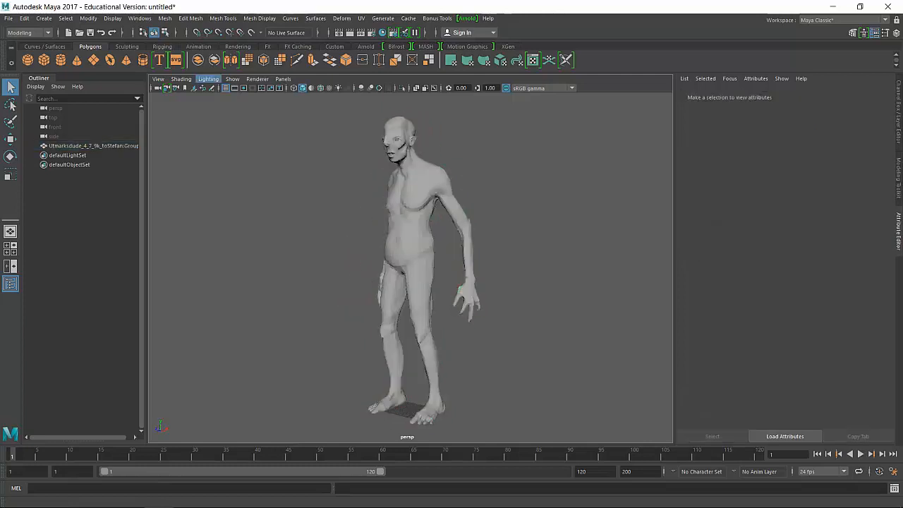
Step: Turn on Wireframe on Shaded for the character model in the perspective view
{"action": "left_click", "coordinate": [181, 79]}
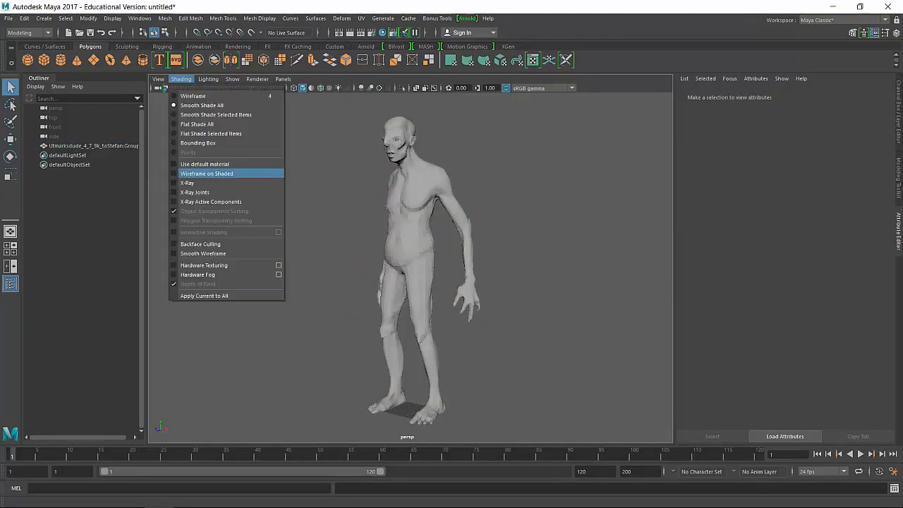
{"action": "left_click", "coordinate": [207, 173]}
{"action": "left_click_drag", "start_coordinate": [381, 261], "coordinate": [416, 258]}
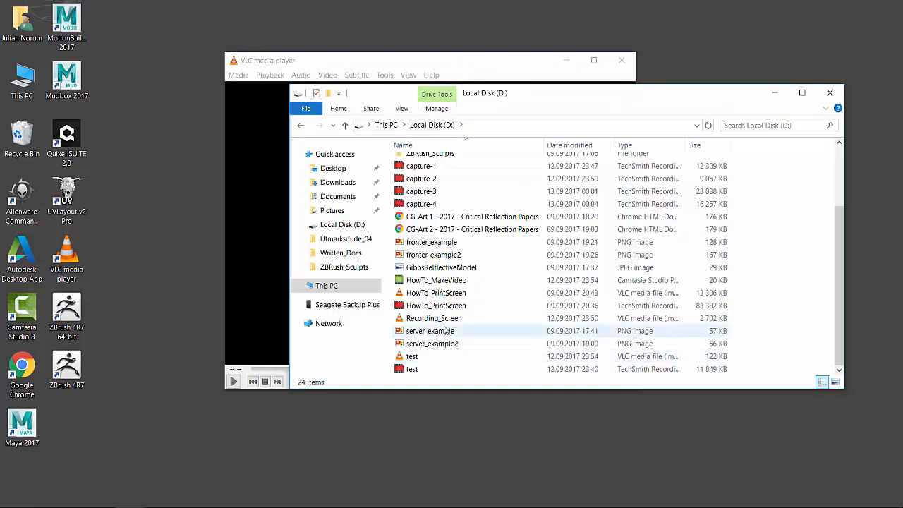
Step: Play the Recording_Screen video from Local Disk (D:), skip ahead to the Maya part and close the player
{"action": "left_click", "coordinate": [447, 319]}
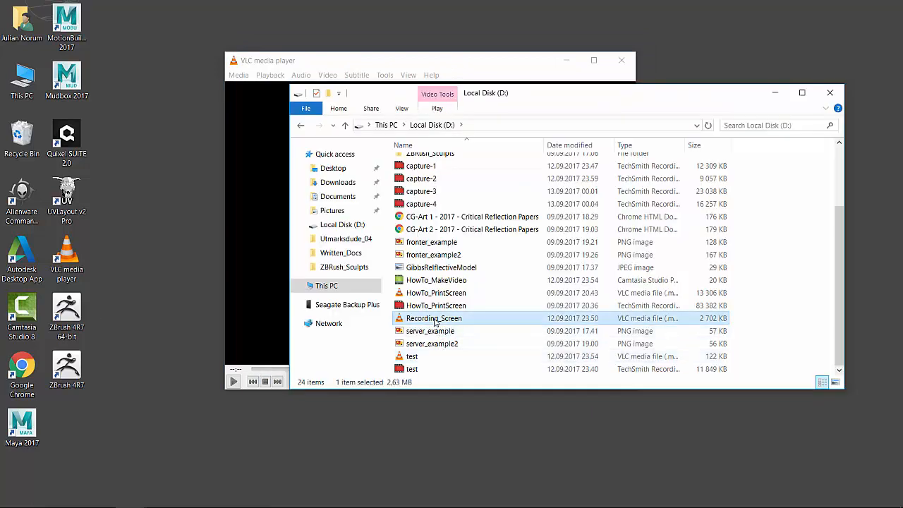
{"action": "double_click", "coordinate": [435, 320]}
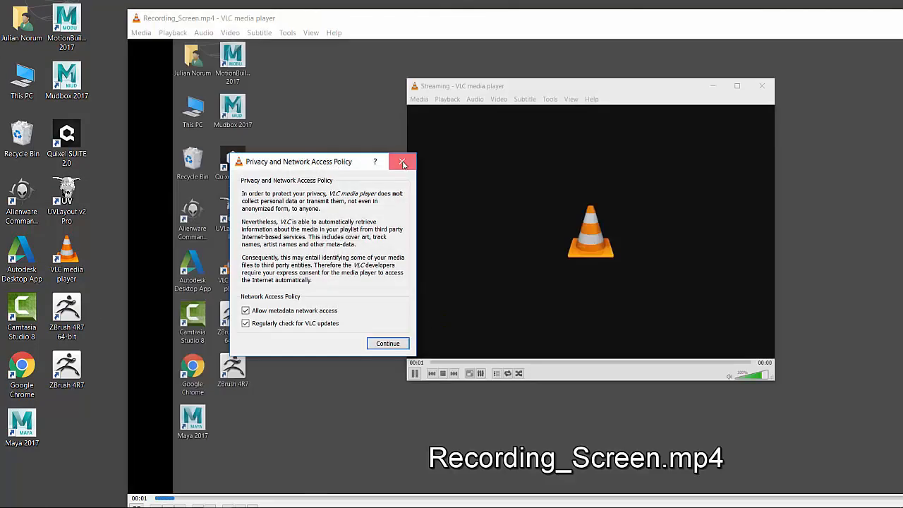
{"action": "left_click_drag", "start_coordinate": [409, 26], "coordinate": [283, 23]}
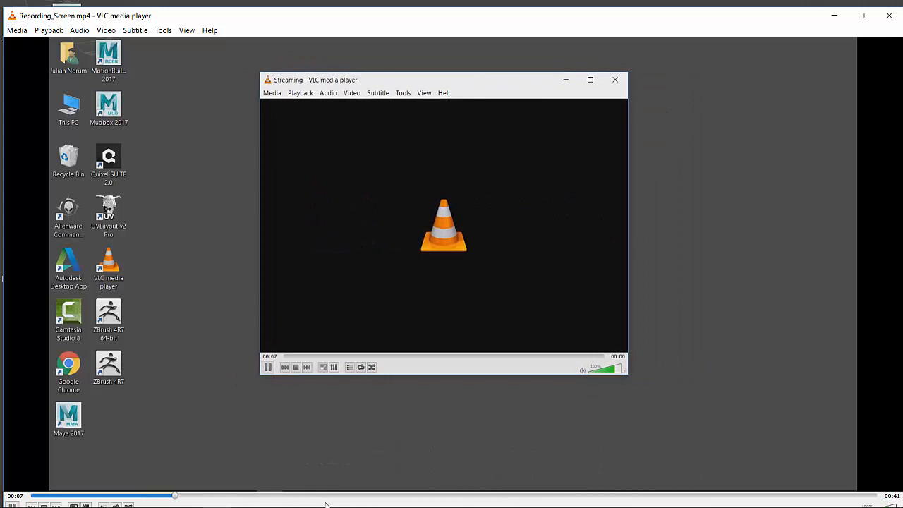
{"action": "left_click", "coordinate": [398, 493]}
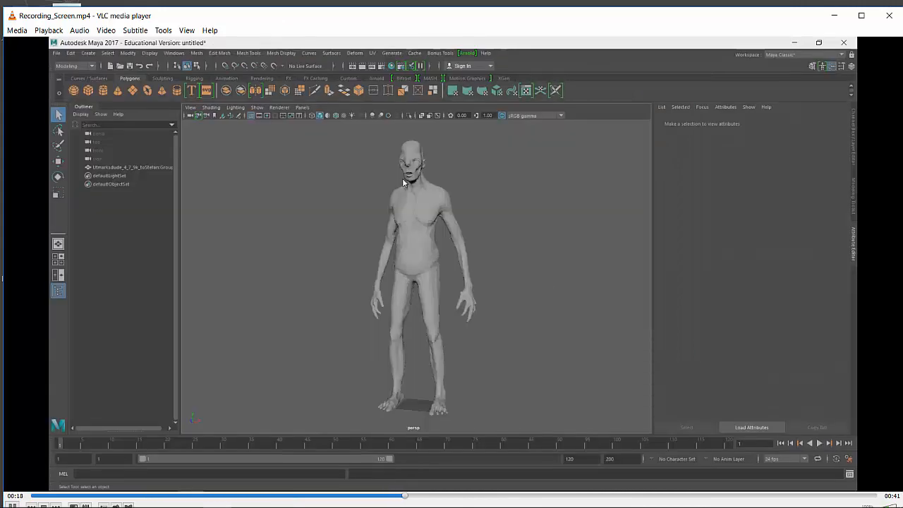
{"action": "left_click", "coordinate": [887, 18]}
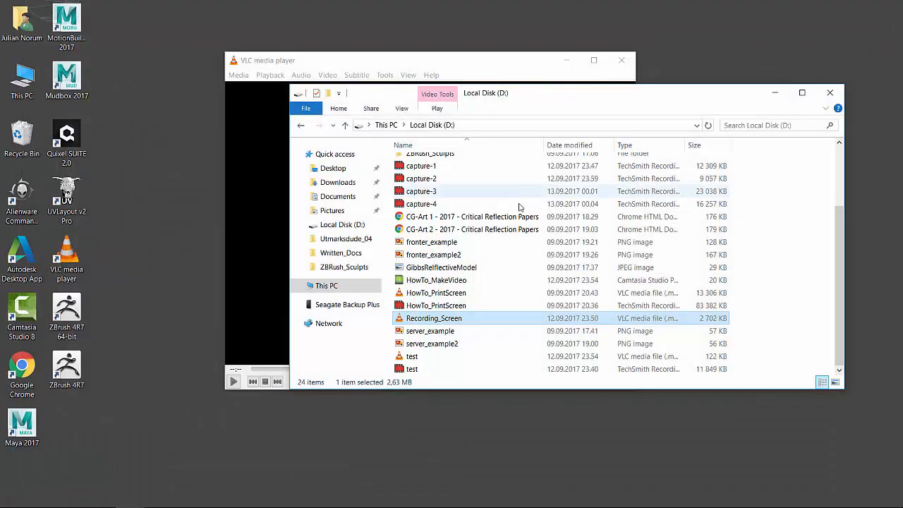
{"action": "left_click", "coordinate": [462, 322]}
{"action": "left_click", "coordinate": [487, 292]}
{"action": "left_click", "coordinate": [443, 321]}
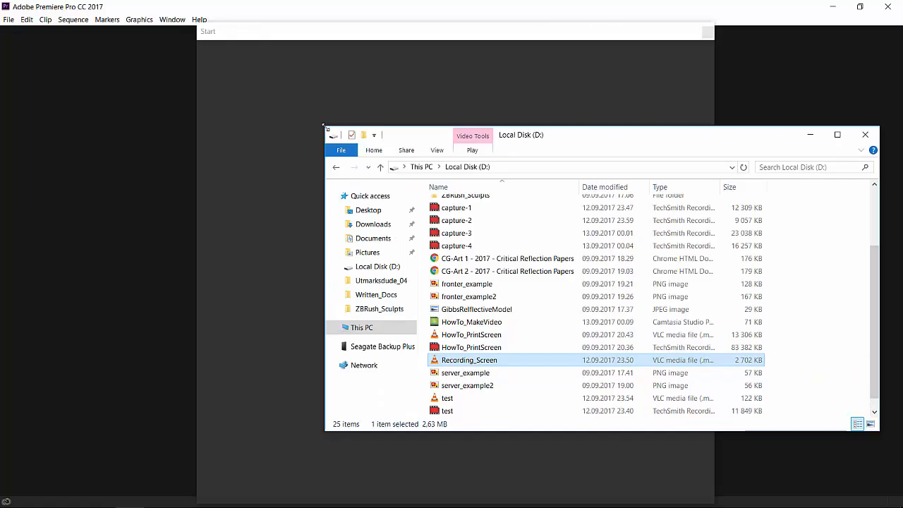
Step: Switch to Premiere Pro and create a new project named HowTo_MakeVideo, stored on Local Disk (D:)
{"action": "left_click_drag", "start_coordinate": [325, 125], "coordinate": [741, 183]}
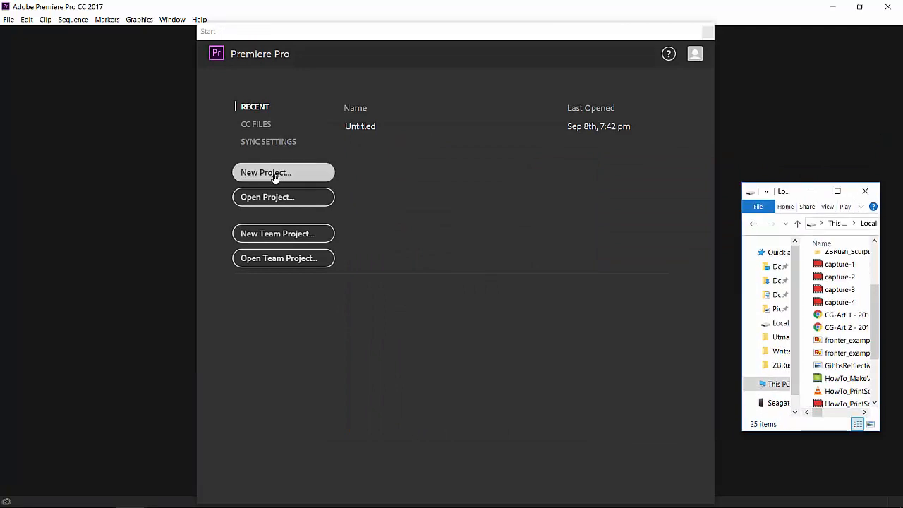
{"action": "left_click", "coordinate": [245, 174]}
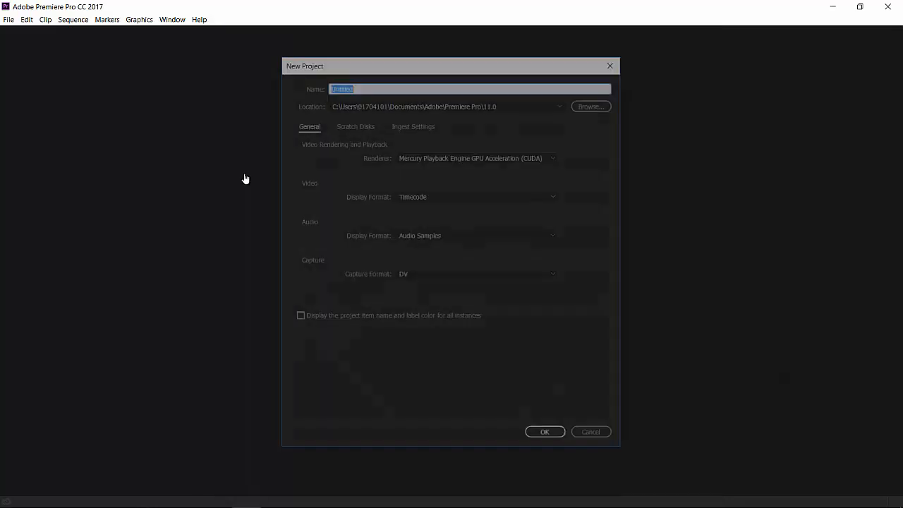
{"action": "left_click", "coordinate": [591, 104]}
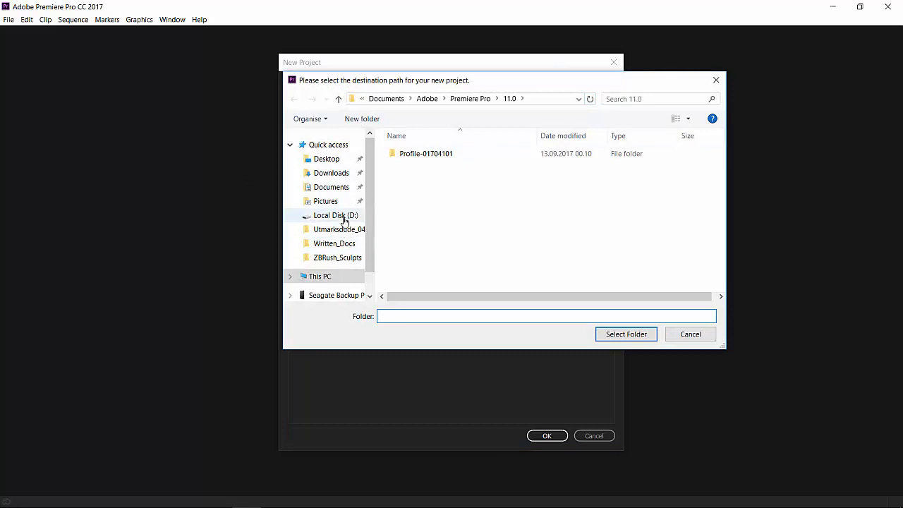
{"action": "left_click", "coordinate": [344, 216]}
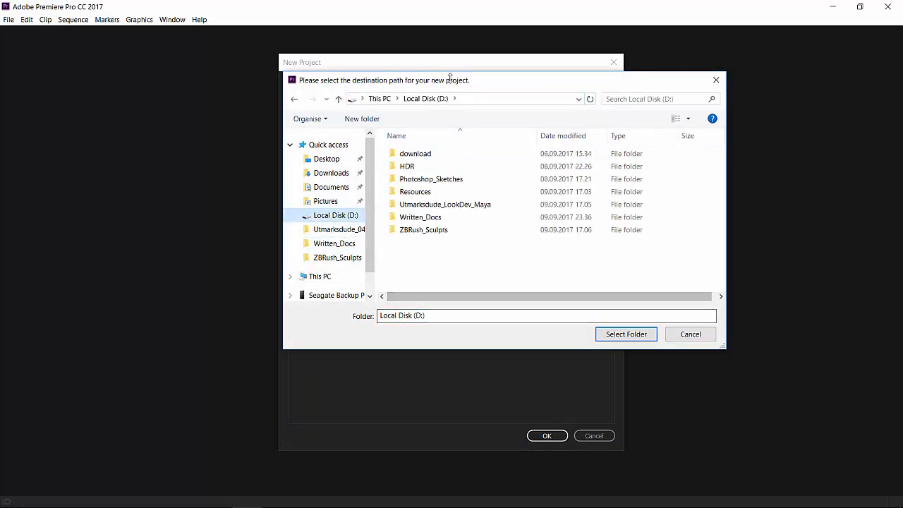
{"action": "left_click", "coordinate": [610, 335]}
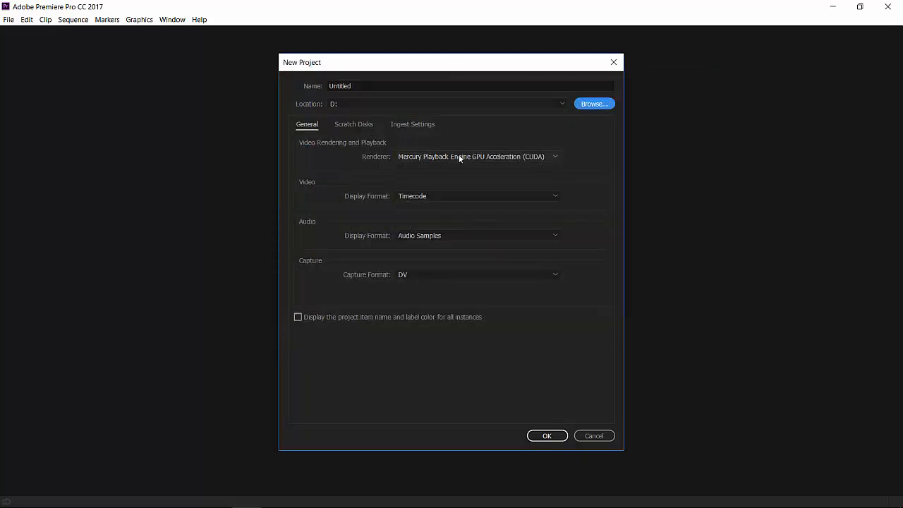
{"action": "left_click", "coordinate": [359, 84]}
{"action": "type", "text": "HowTo_MakeVideo"}
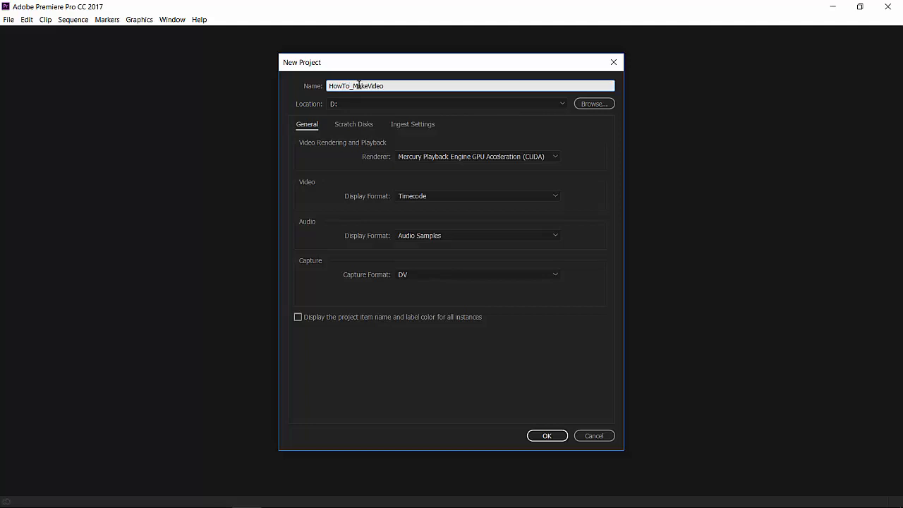
{"action": "left_click", "coordinate": [545, 435]}
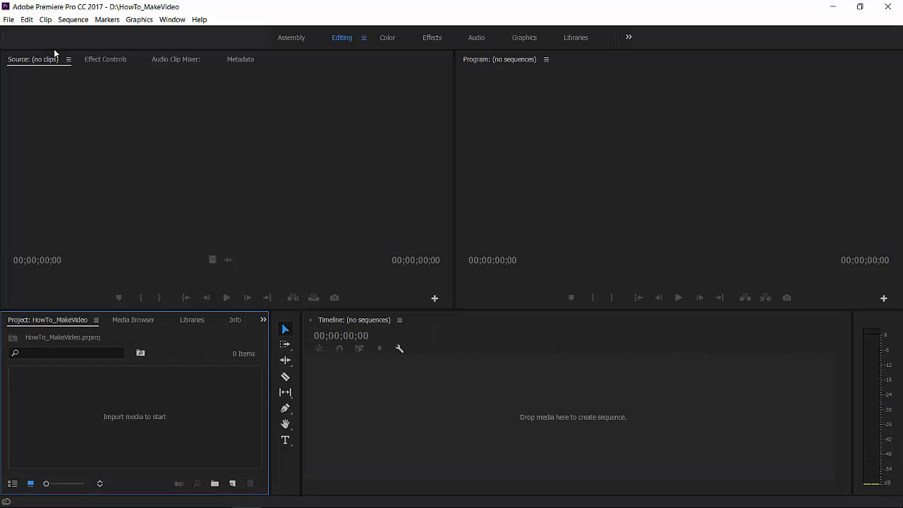
Step: Import the Recording_Screen video from Local Disk (D:) into the project
{"action": "left_click", "coordinate": [8, 19]}
{"action": "mouse_move", "coordinate": [93, 234]}
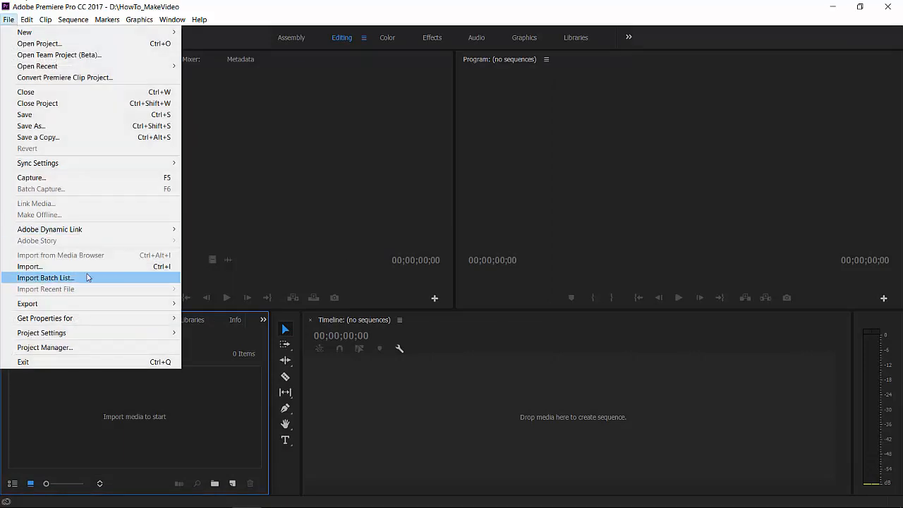
{"action": "left_click", "coordinate": [85, 267]}
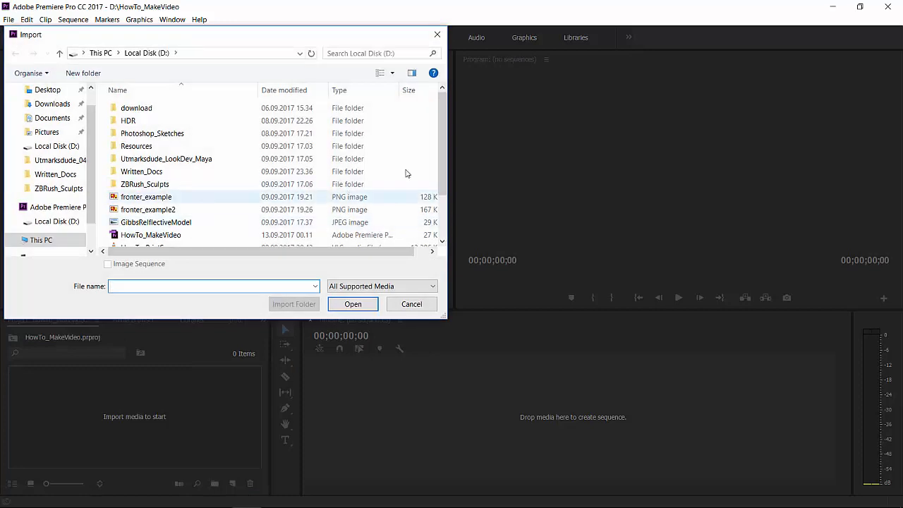
{"action": "left_click_drag", "start_coordinate": [447, 153], "coordinate": [443, 210]}
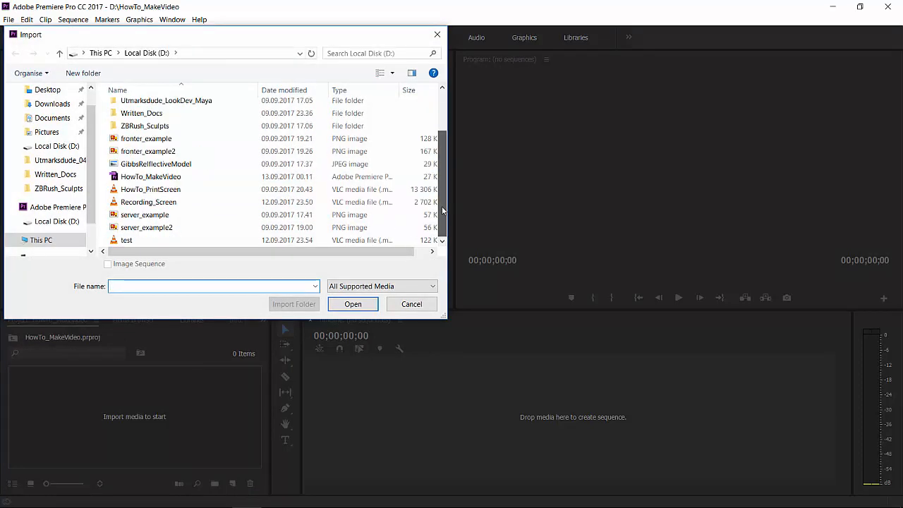
{"action": "left_click", "coordinate": [172, 203]}
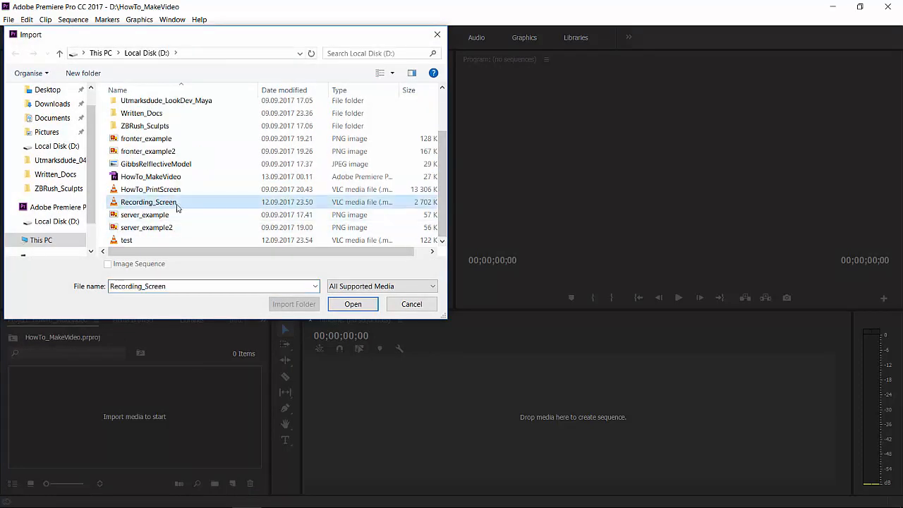
{"action": "left_click", "coordinate": [342, 304]}
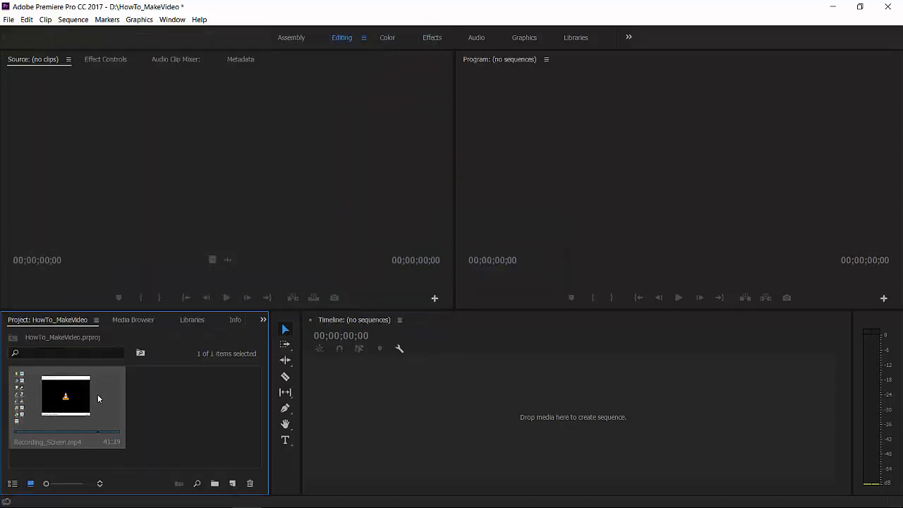
Step: Create a sequence from the imported Recording_Screen.mp4 clip and review its sequence settings
{"action": "left_click_drag", "start_coordinate": [63, 403], "coordinate": [383, 401]}
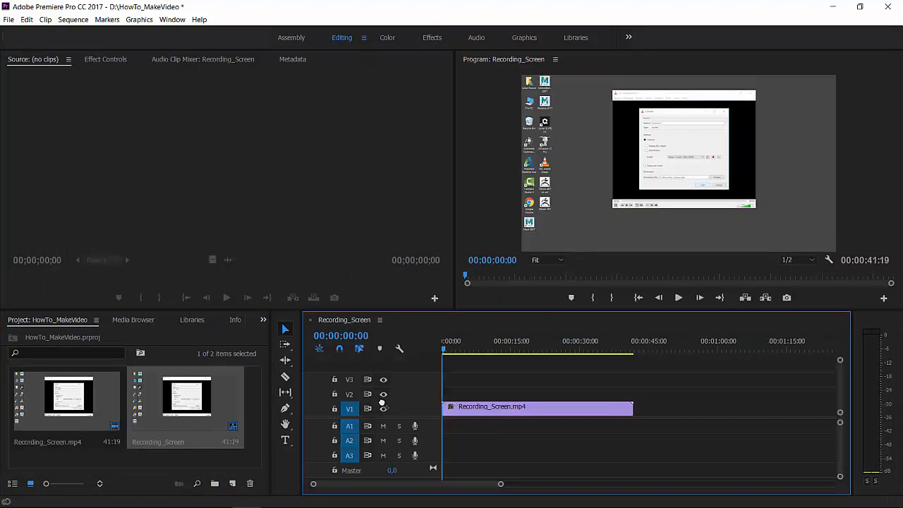
{"action": "left_click", "coordinate": [72, 20]}
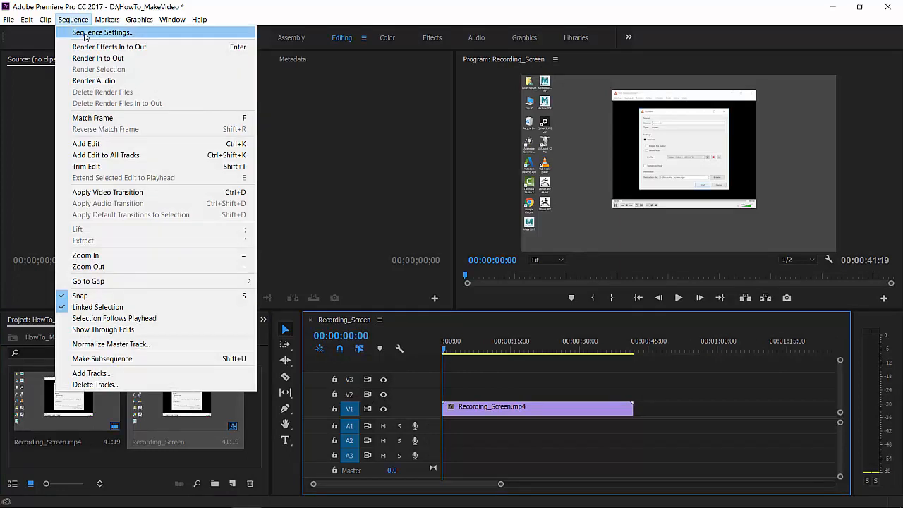
{"action": "left_click", "coordinate": [85, 33]}
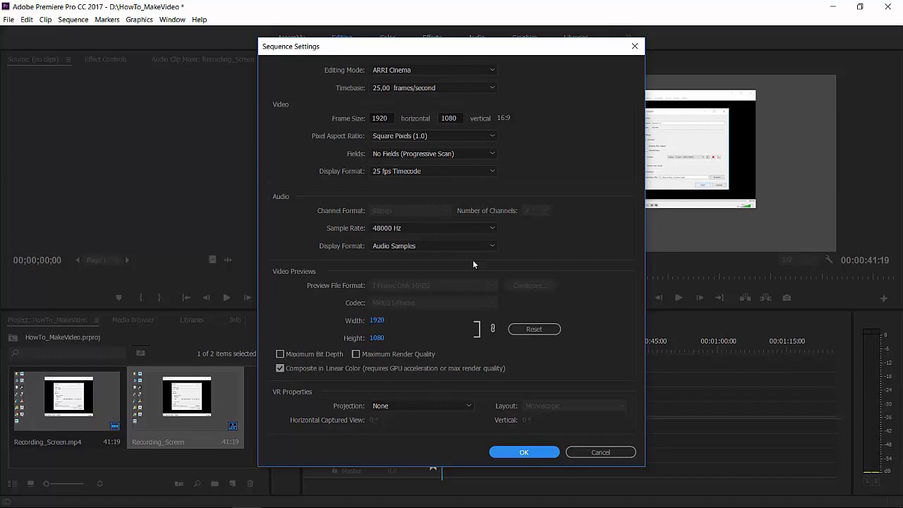
{"action": "left_click", "coordinate": [553, 449]}
Step: Play the beginning of the sequence and split the clip at 00:00:10:22 with the Razor tool
{"action": "key", "text": "space"}
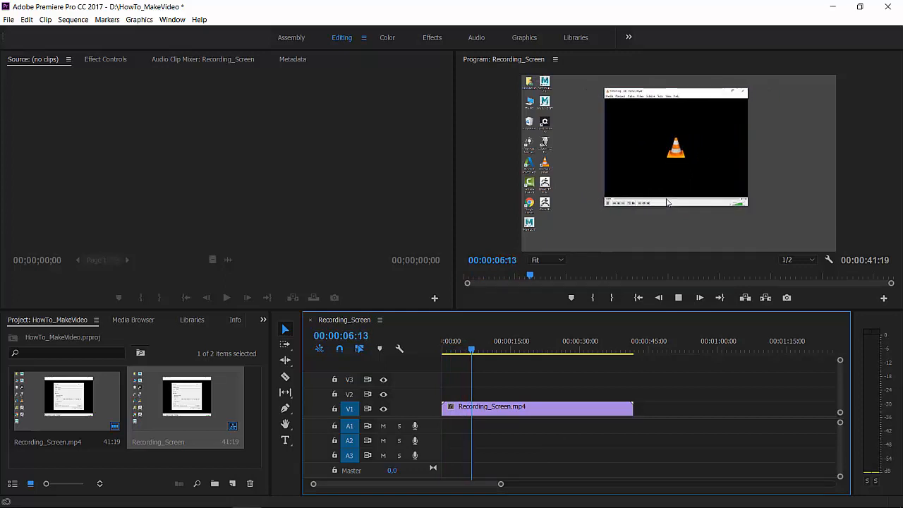
{"action": "key", "text": "space"}
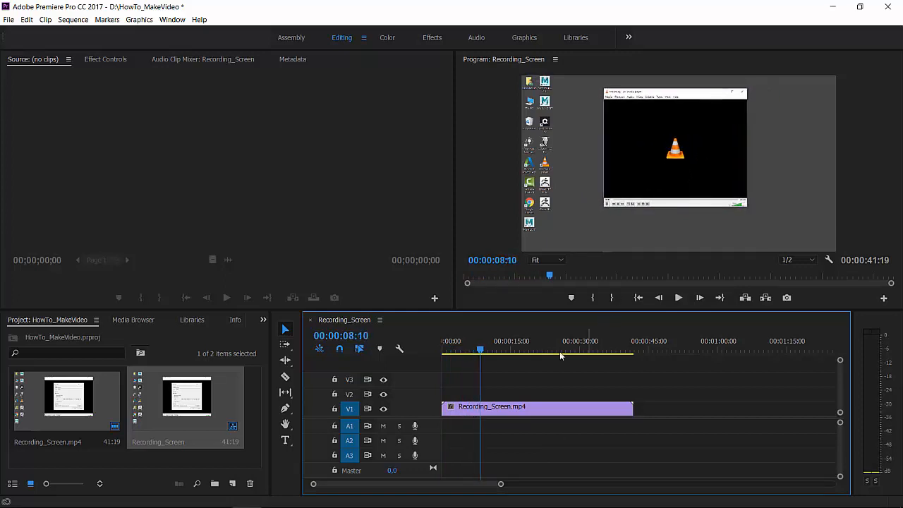
{"action": "mouse_move", "coordinate": [480, 351]}
{"action": "left_mouse_down"}
{"action": "mouse_move", "coordinate": [502, 350]}
{"action": "mouse_move", "coordinate": [493, 352]}
{"action": "left_mouse_up"}
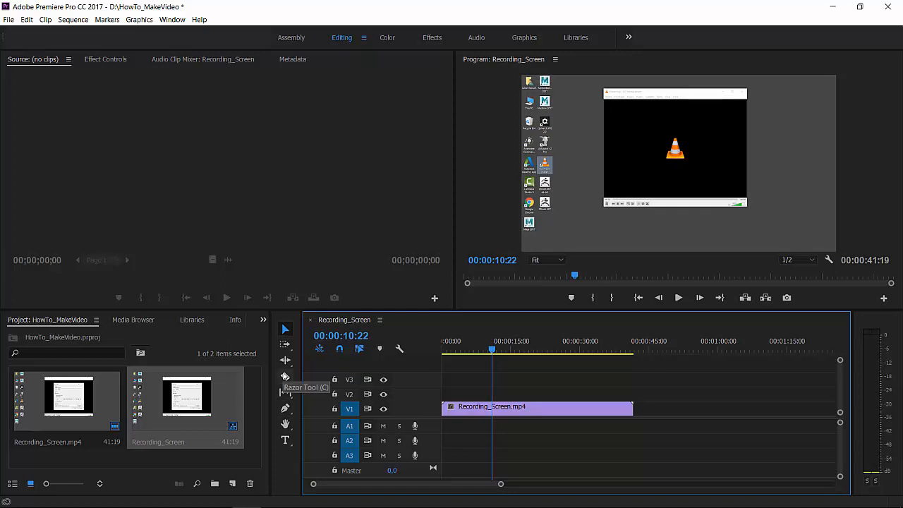
{"action": "left_click", "coordinate": [285, 376]}
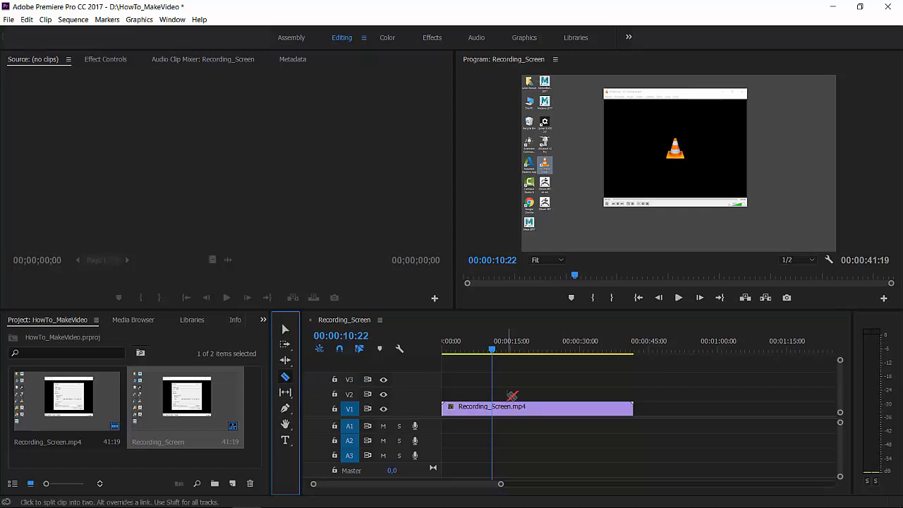
{"action": "left_click", "coordinate": [494, 407]}
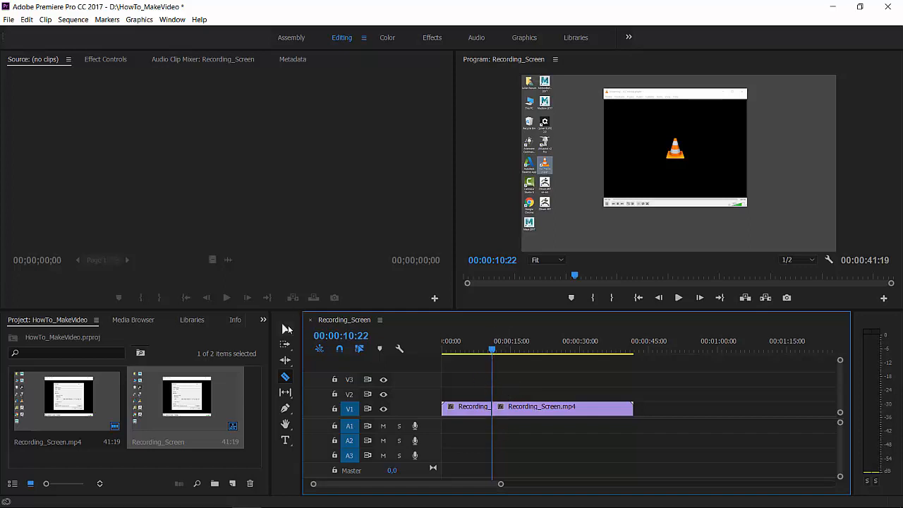
Step: Trim the start of the second clip piece so it lasts about 15 seconds and place it directly after the first piece
{"action": "left_click", "coordinate": [287, 328]}
{"action": "mouse_move", "coordinate": [525, 409]}
{"action": "left_mouse_down"}
{"action": "mouse_move", "coordinate": [594, 402]}
{"action": "mouse_move", "coordinate": [594, 414]}
{"action": "mouse_move", "coordinate": [563, 413]}
{"action": "mouse_move", "coordinate": [596, 418]}
{"action": "mouse_move", "coordinate": [532, 409]}
{"action": "left_mouse_up"}
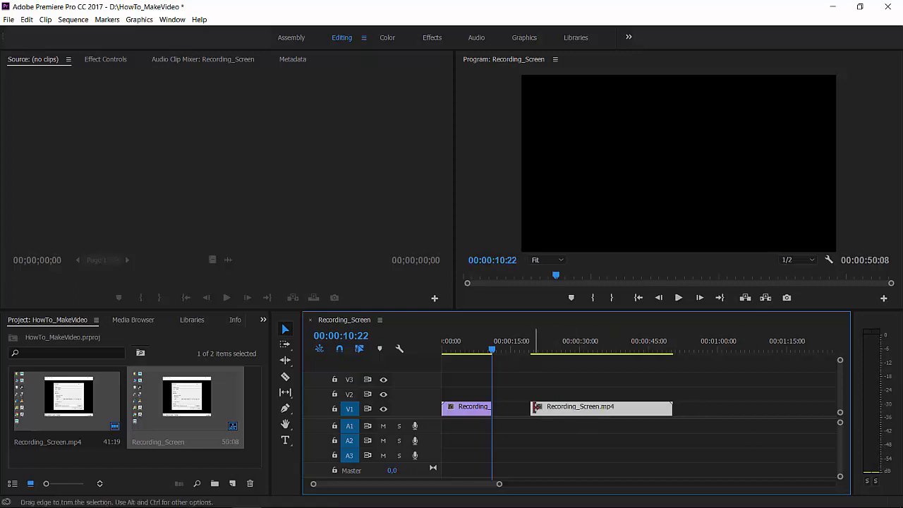
{"action": "left_click_drag", "start_coordinate": [527, 407], "coordinate": [602, 407]}
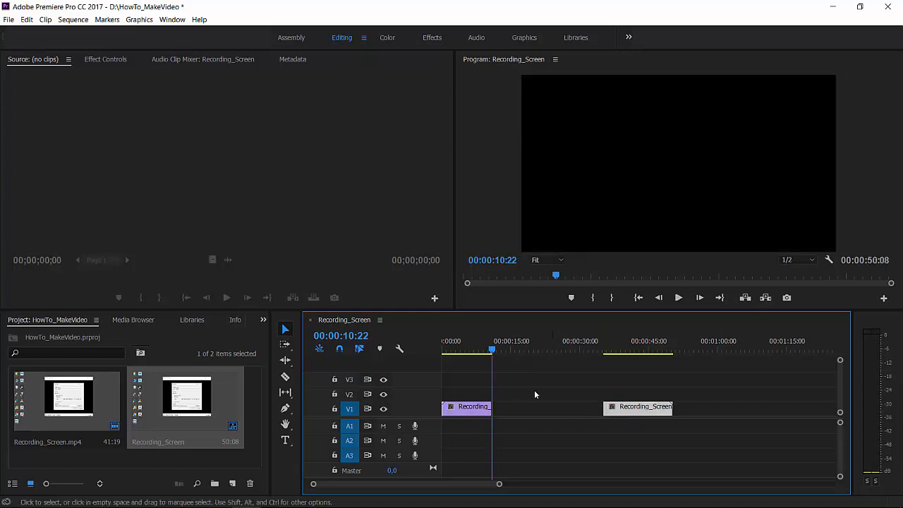
{"action": "left_click_drag", "start_coordinate": [634, 412], "coordinate": [524, 418]}
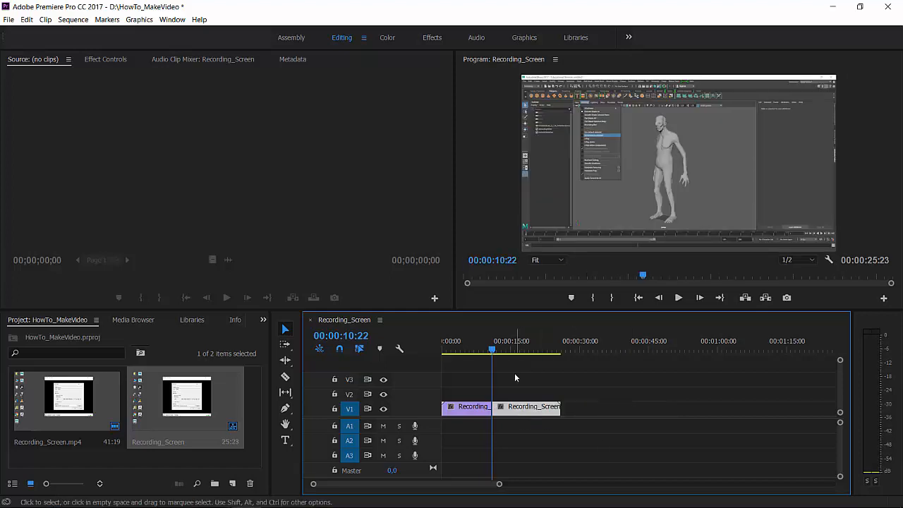
Step: Play the sequence from 00:00:09:15 across the cut to check the transition between the two pieces
{"action": "left_click", "coordinate": [486, 350]}
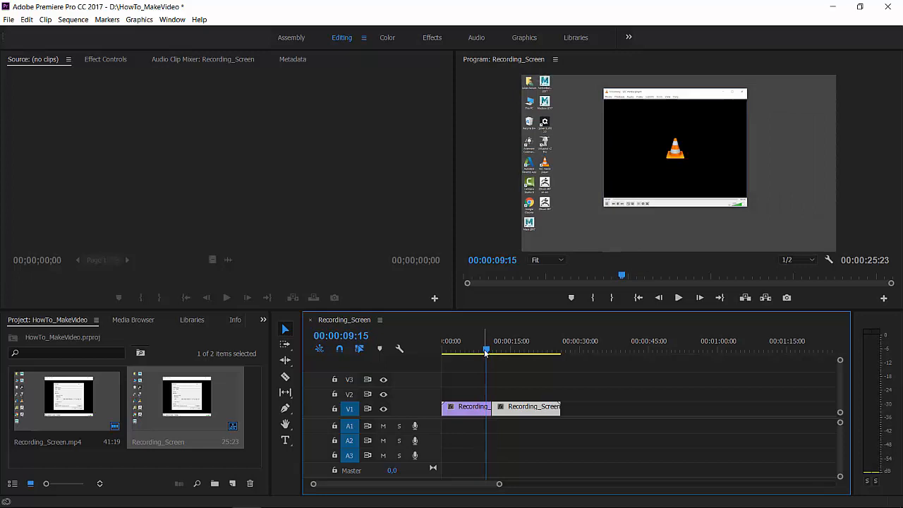
{"action": "key", "text": "space"}
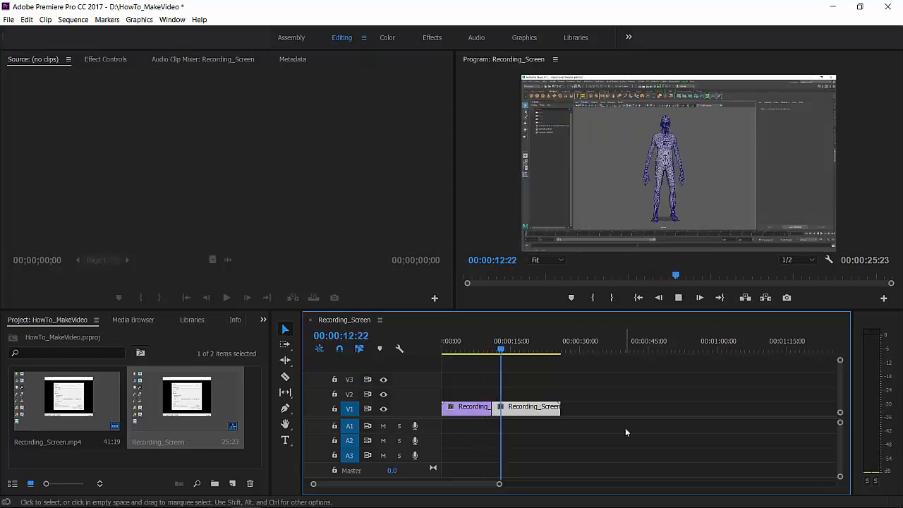
{"action": "key", "text": "space"}
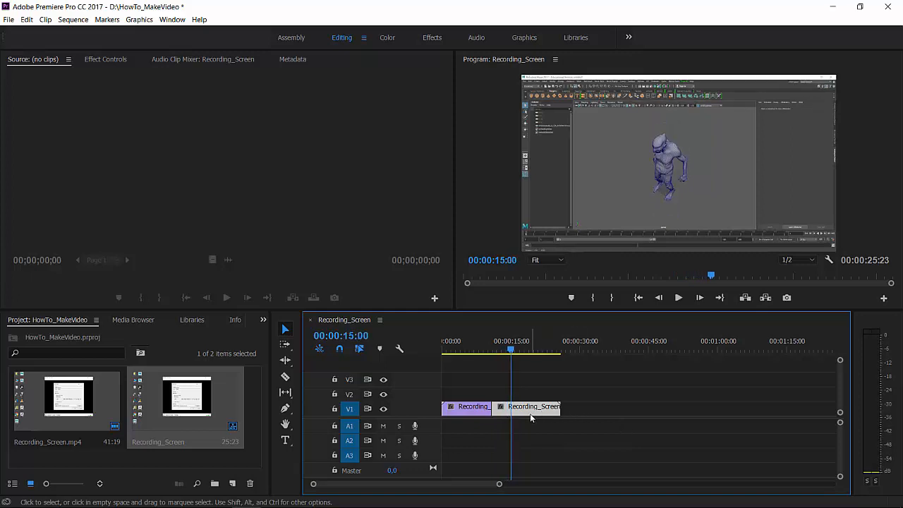
Step: Move the second clip piece away from the first and try extending it at both its start and end
{"action": "left_click_drag", "start_coordinate": [531, 416], "coordinate": [605, 416]}
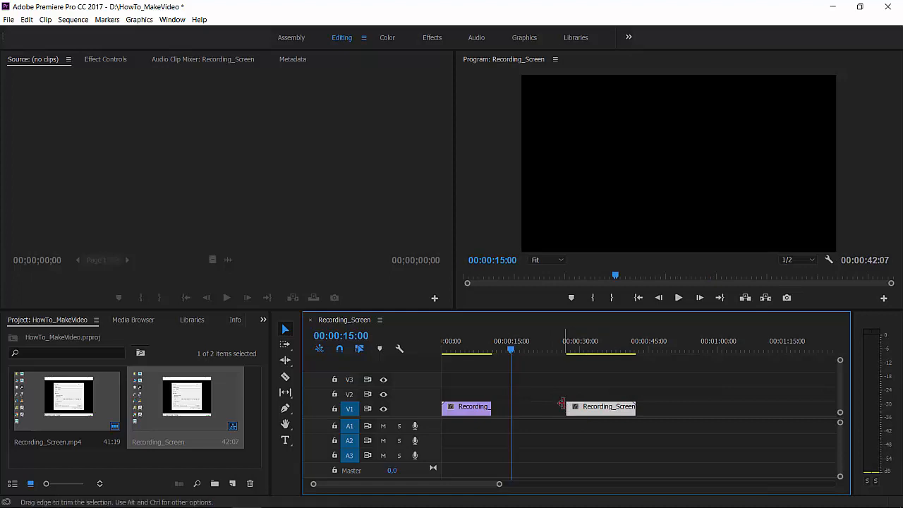
{"action": "left_click_drag", "start_coordinate": [561, 404], "coordinate": [528, 407]}
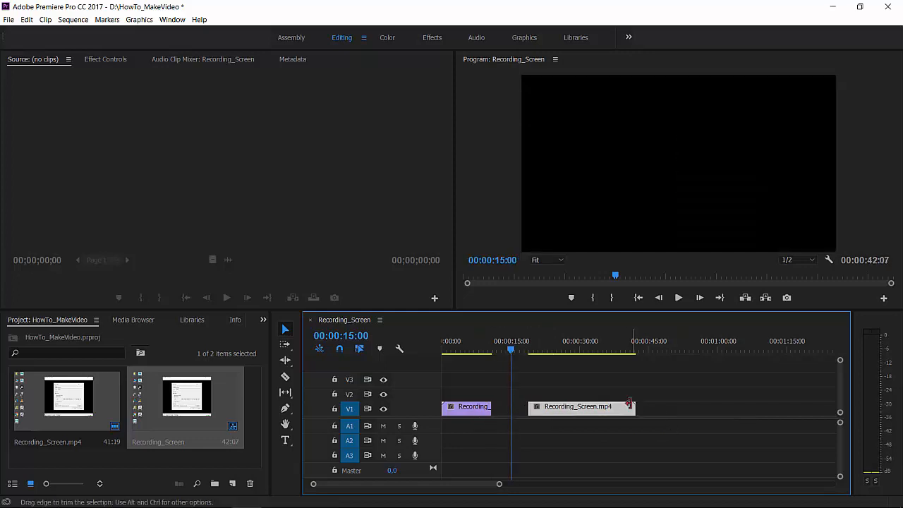
{"action": "mouse_move", "coordinate": [631, 405]}
{"action": "left_mouse_down"}
{"action": "mouse_move", "coordinate": [593, 405]}
{"action": "mouse_move", "coordinate": [648, 405]}
{"action": "left_mouse_up"}
Step: Split the second clip piece at about 00:00:30:00 with the Razor tool and separate the last part from it
{"action": "left_click", "coordinate": [286, 376]}
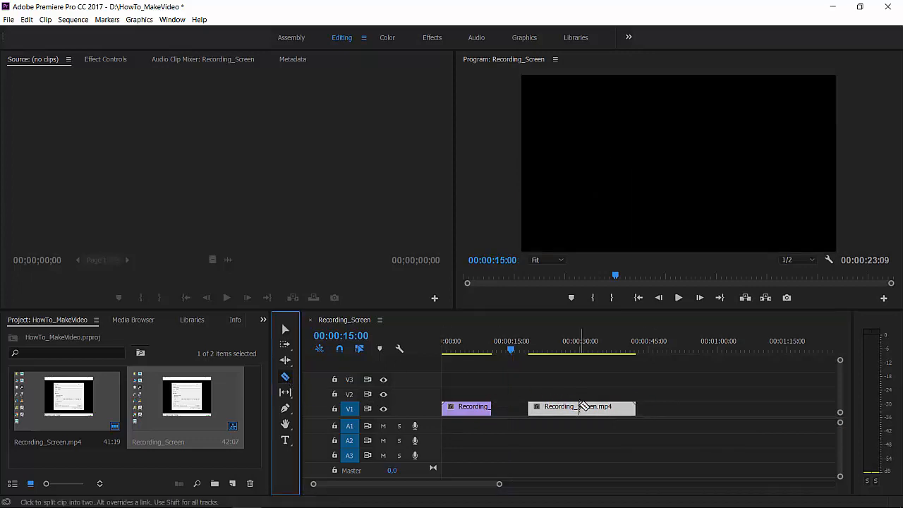
{"action": "left_click", "coordinate": [579, 406]}
{"action": "left_click", "coordinate": [282, 332]}
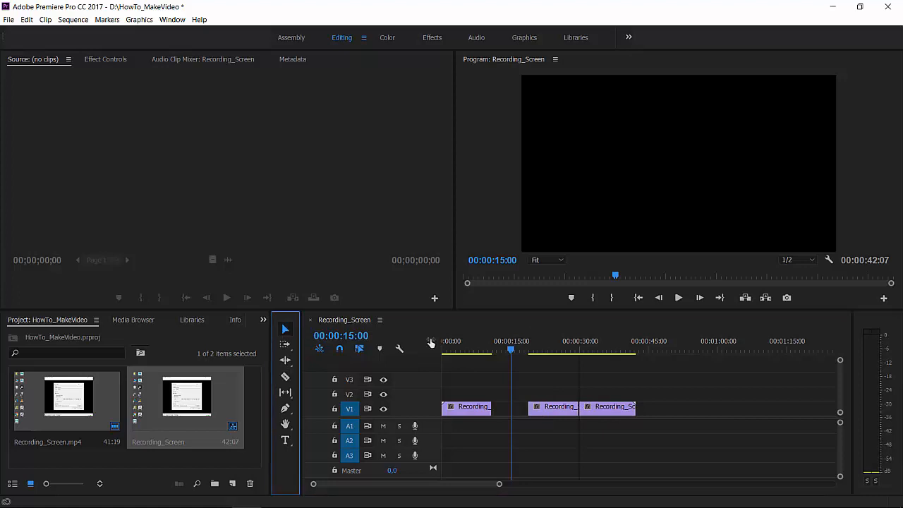
{"action": "left_click_drag", "start_coordinate": [596, 411], "coordinate": [634, 407]}
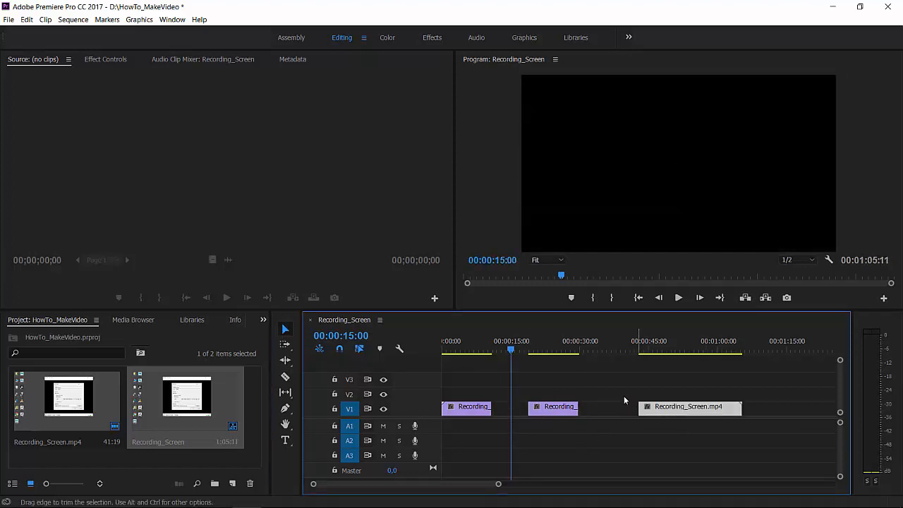
Step: Delete the first two clip pieces and restore the remaining one to the full recording, starting at the beginning of the sequence
{"action": "left_click_drag", "start_coordinate": [574, 381], "coordinate": [466, 426]}
{"action": "key", "text": "Delete"}
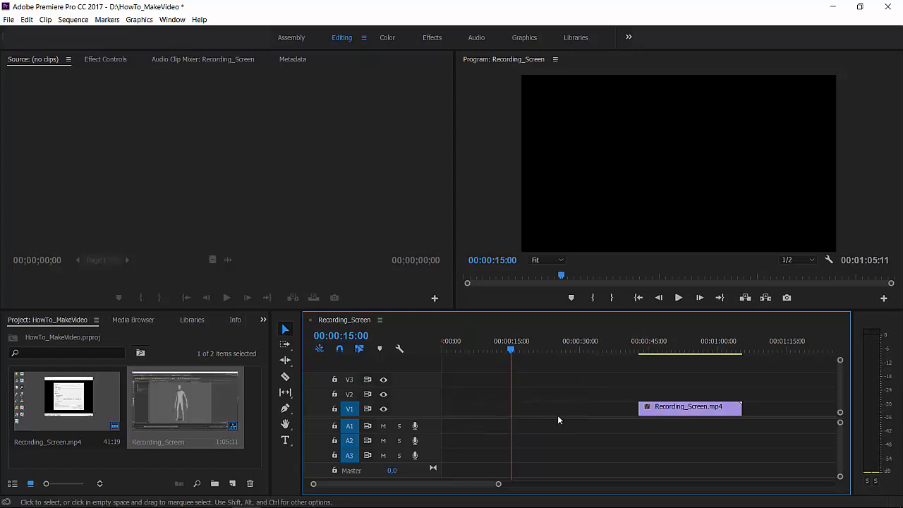
{"action": "left_click_drag", "start_coordinate": [639, 411], "coordinate": [452, 408]}
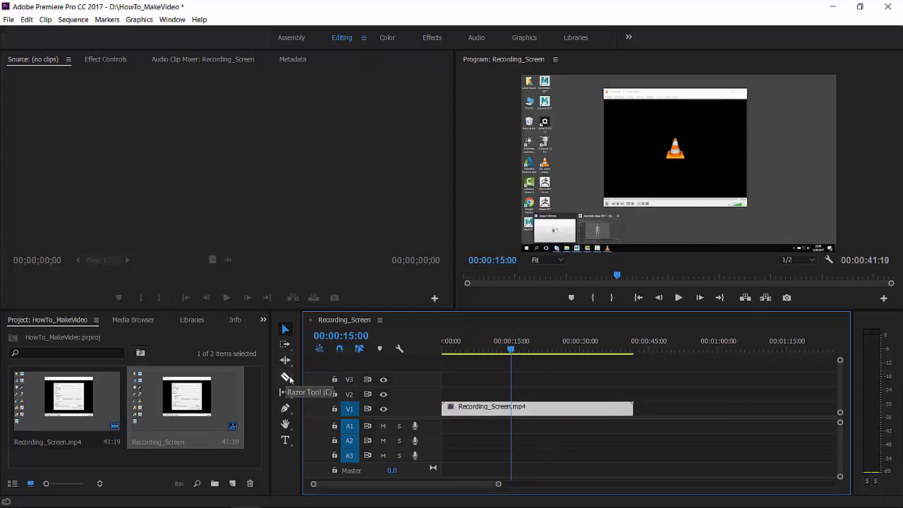
{"action": "left_click", "coordinate": [631, 406]}
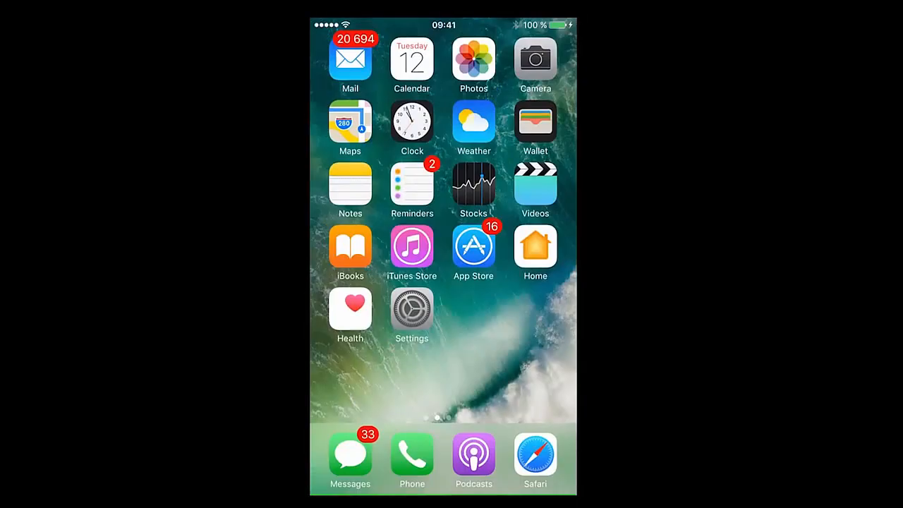
Step: Switch to the phone, look at My Drive in the Google Drive app and return to the first home screen page
{"action": "scroll", "coordinate": [442, 226], "scroll_direction": "right", "scroll_amount": 3}
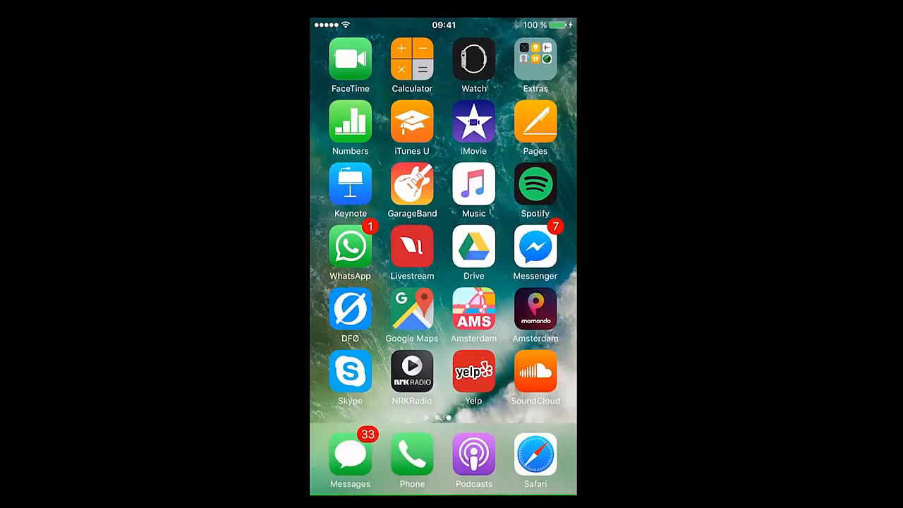
{"action": "left_click", "coordinate": [473, 247]}
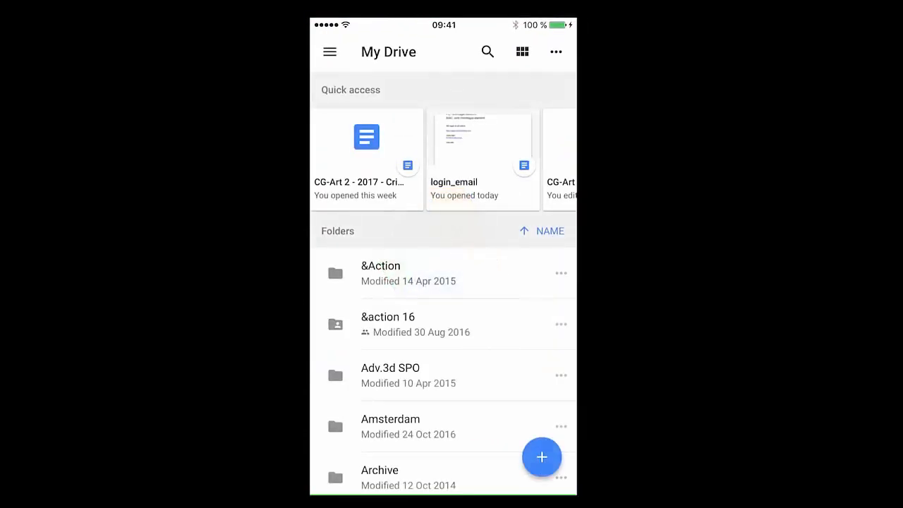
{"action": "key", "text": "Home"}
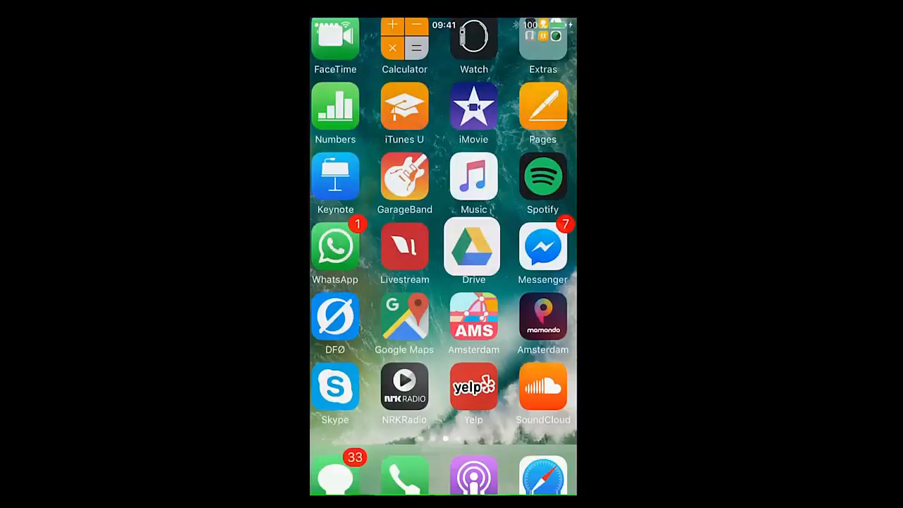
{"action": "scroll", "coordinate": [473, 247], "scroll_direction": "left", "scroll_amount": 3}
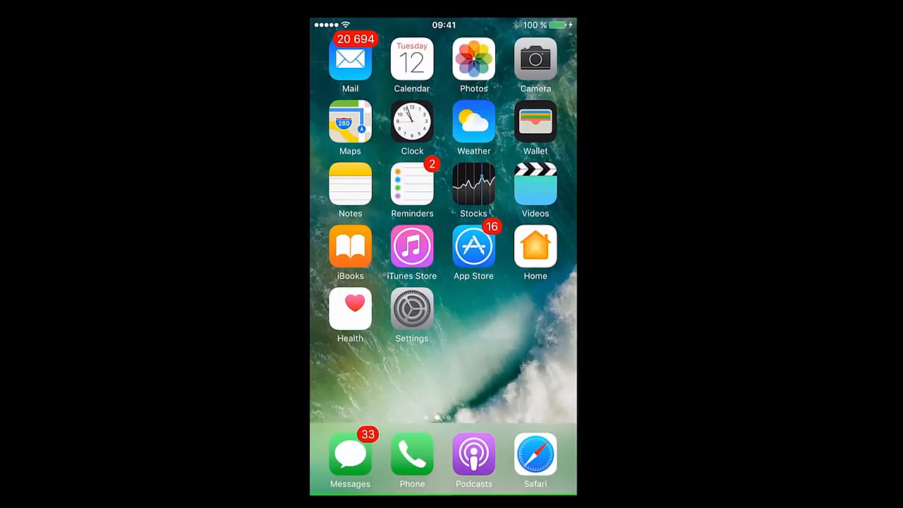
Step: Open the newest video in the phone's Camera app and share it to Google Drive
{"action": "left_click", "coordinate": [535, 59]}
{"action": "left_click", "coordinate": [337, 458]}
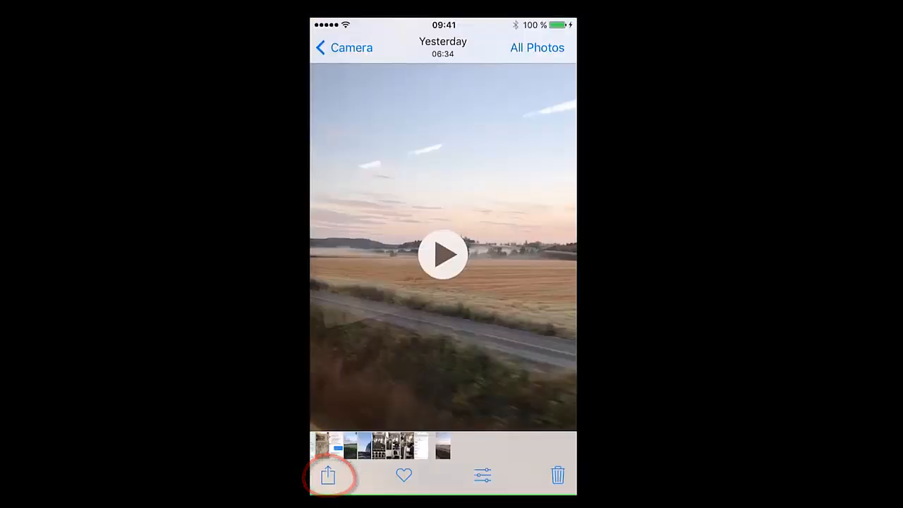
{"action": "left_click", "coordinate": [328, 475]}
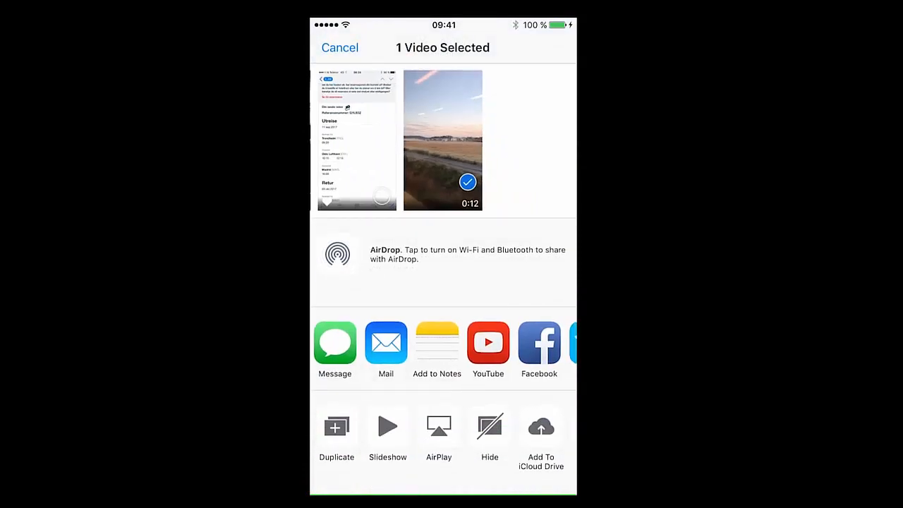
{"action": "left_click_drag", "start_coordinate": [522, 342], "coordinate": [327, 342]}
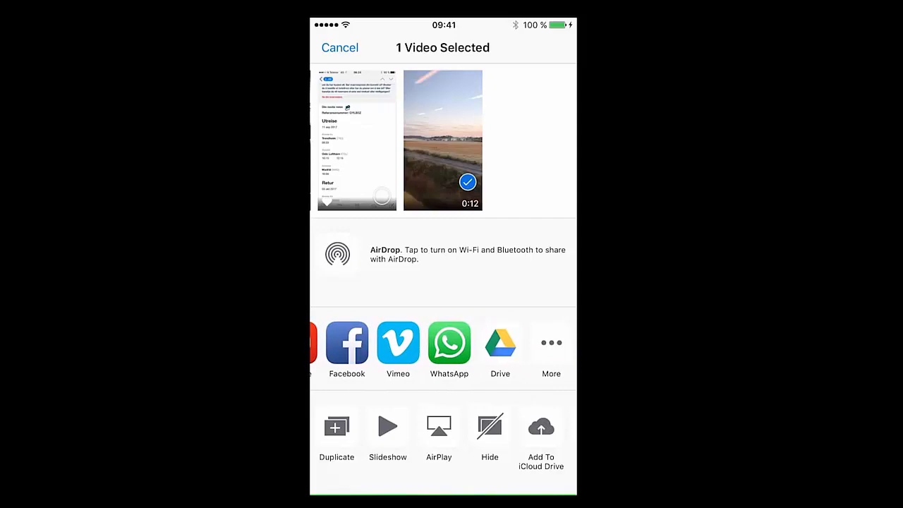
{"action": "left_click", "coordinate": [500, 342]}
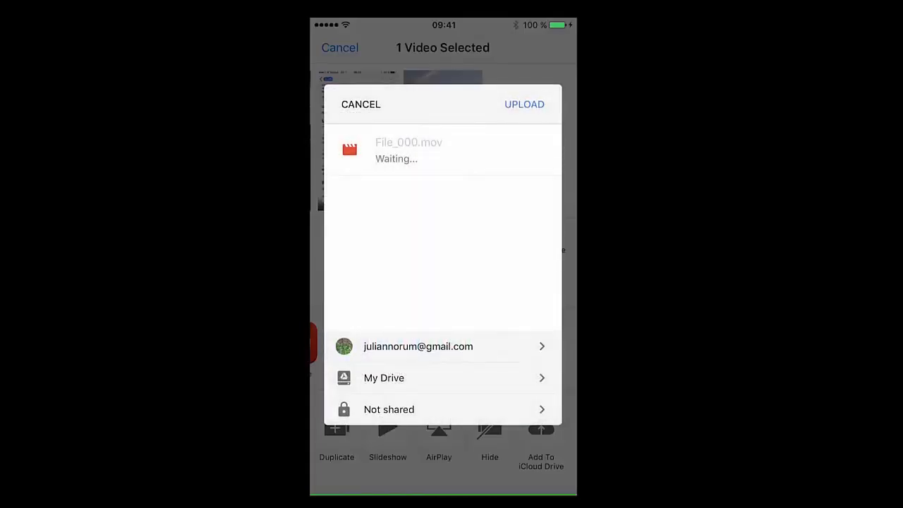
Step: Choose My Drive as the destination, name the video Test and upload it
{"action": "left_click", "coordinate": [384, 377]}
{"action": "scroll", "coordinate": [443, 259], "scroll_direction": "down", "scroll_amount": 5}
{"action": "scroll", "coordinate": [443, 260], "scroll_direction": "down", "scroll_amount": 10}
{"action": "left_click", "coordinate": [516, 409]}
{"action": "left_click", "coordinate": [409, 142]}
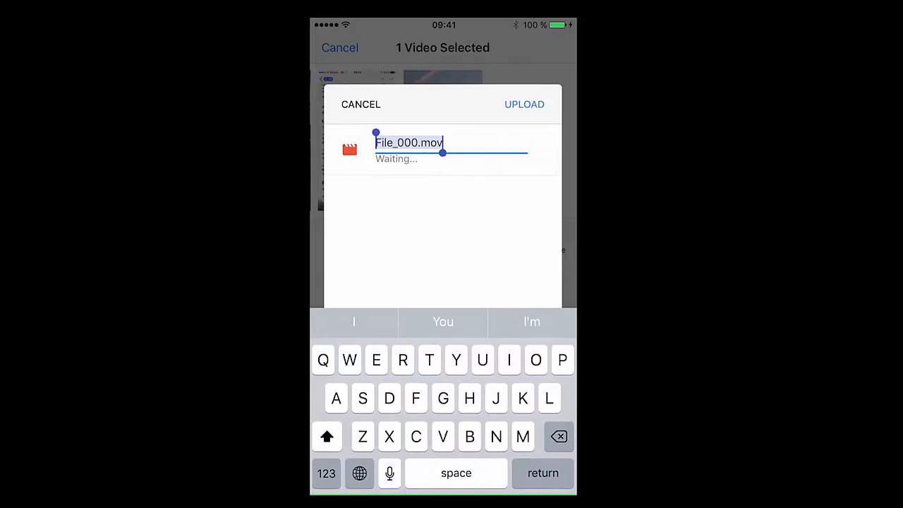
{"action": "type", "text": "Test"}
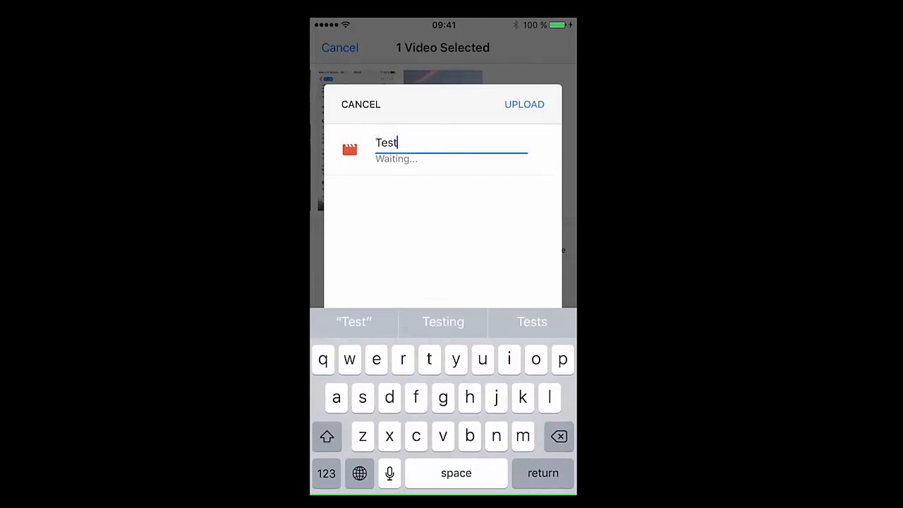
{"action": "left_click", "coordinate": [524, 104]}
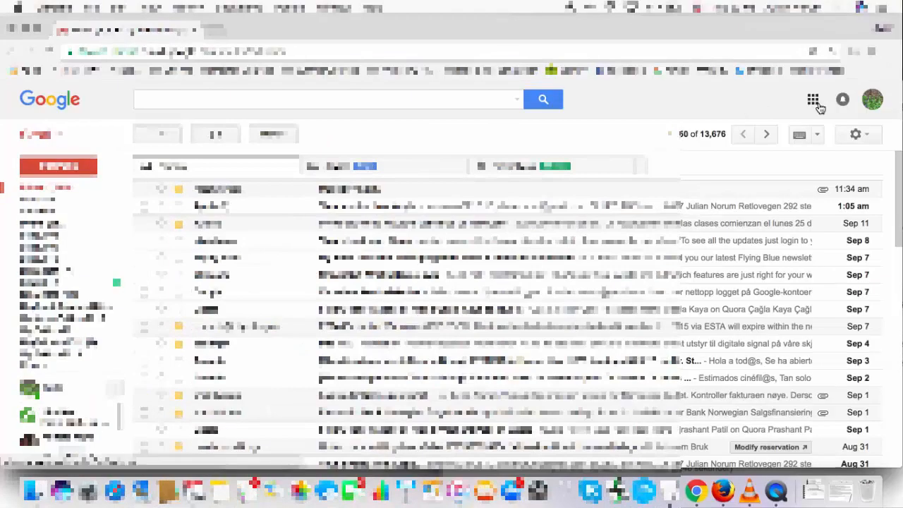
Step: Switch to Gmail in the computer's browser and open Google Drive from there
{"action": "left_click", "coordinate": [813, 101]}
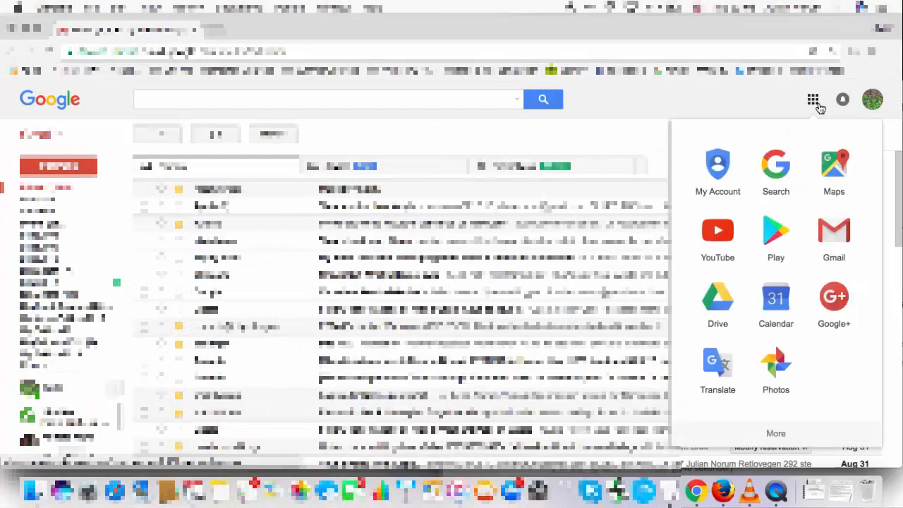
{"action": "left_click", "coordinate": [716, 310]}
{"action": "left_click", "coordinate": [196, 101]}
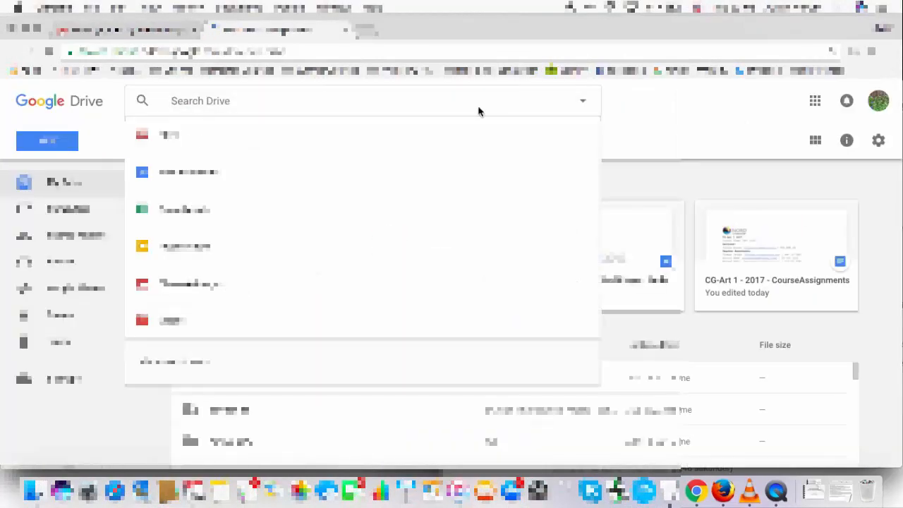
{"action": "left_click", "coordinate": [638, 183]}
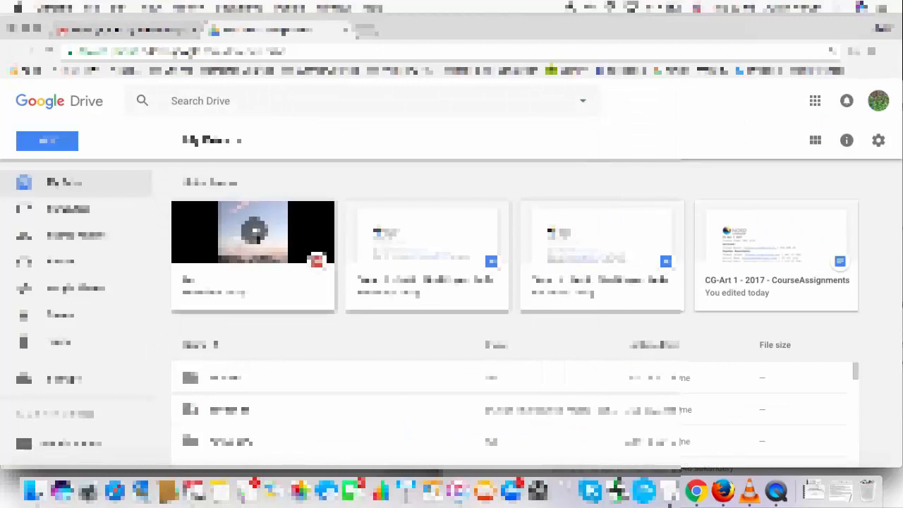
Step: Preview the uploaded Test video in Google Drive, pause it and download it to the computer
{"action": "left_click", "coordinate": [254, 236]}
{"action": "double_click", "coordinate": [254, 237]}
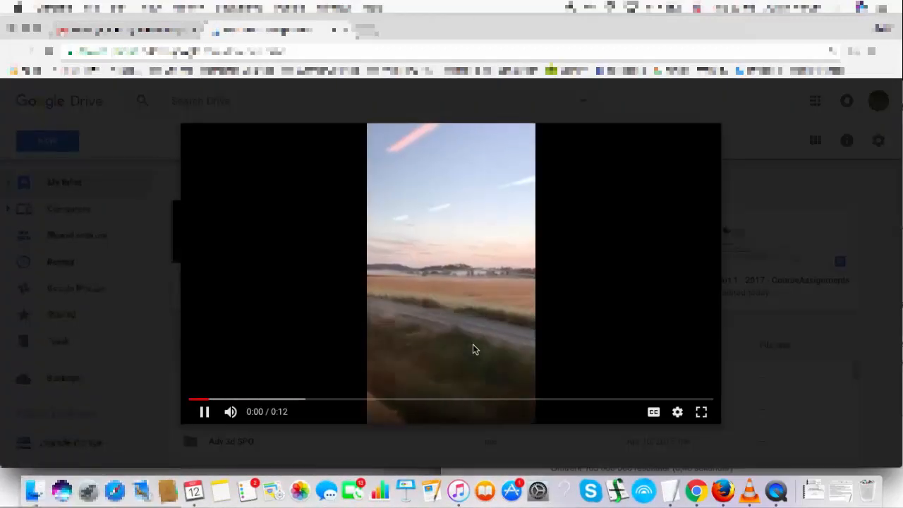
{"action": "left_click", "coordinate": [203, 416]}
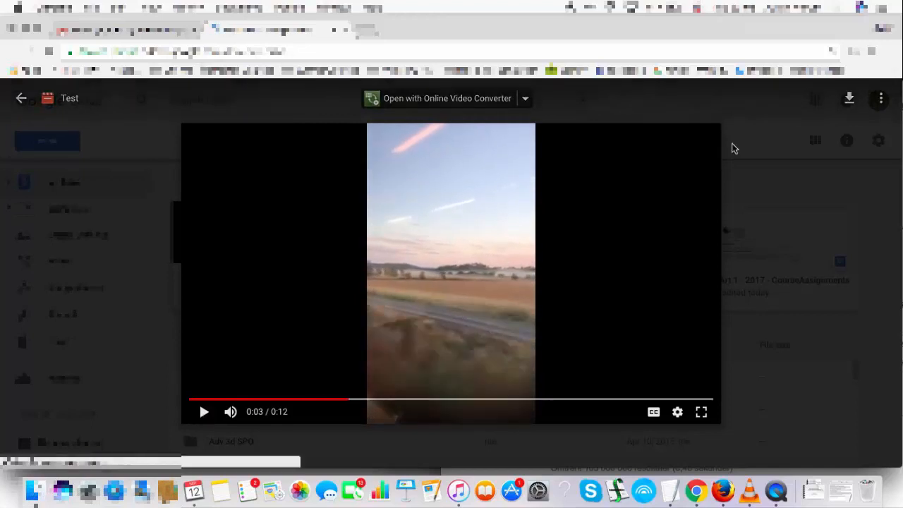
{"action": "left_click", "coordinate": [848, 100]}
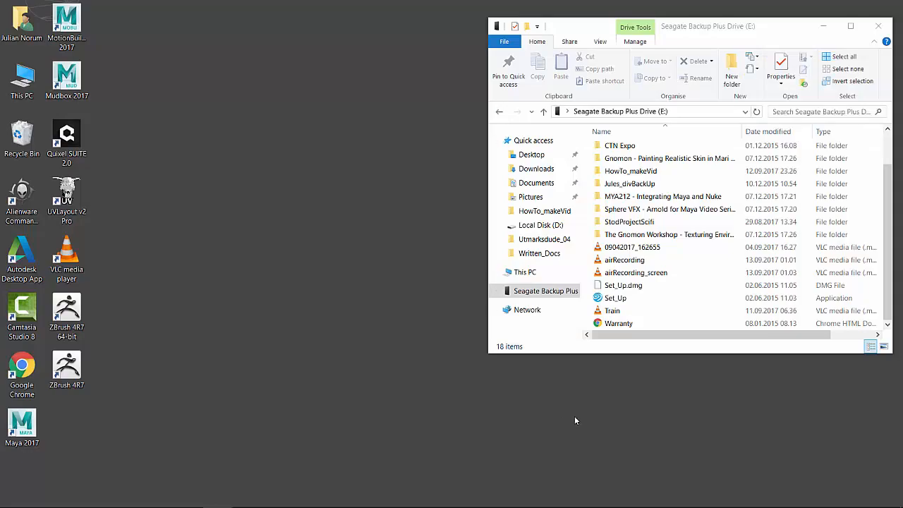
Step: Play the Train video from the Seagate Backup Plus Drive (E:) in VLC, dismissing the privacy notice, and pause it partway through
{"action": "left_click", "coordinate": [617, 312]}
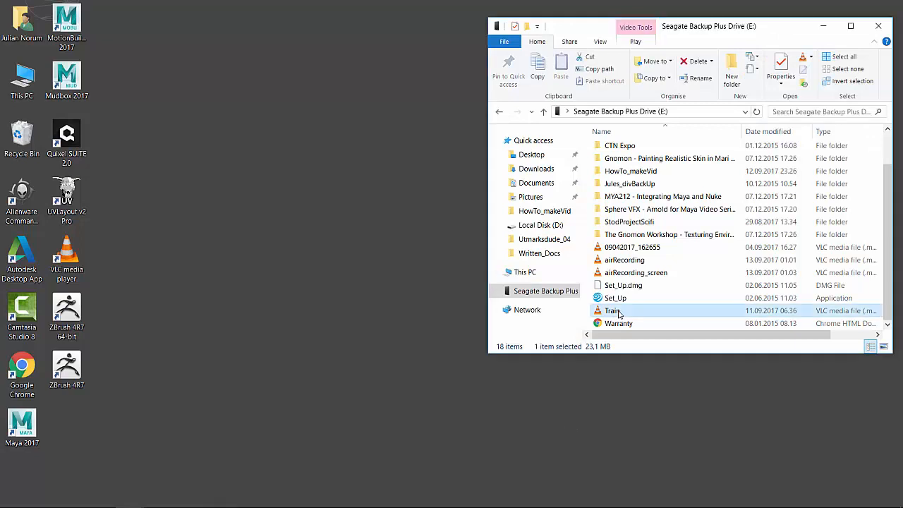
{"action": "double_click", "coordinate": [610, 312]}
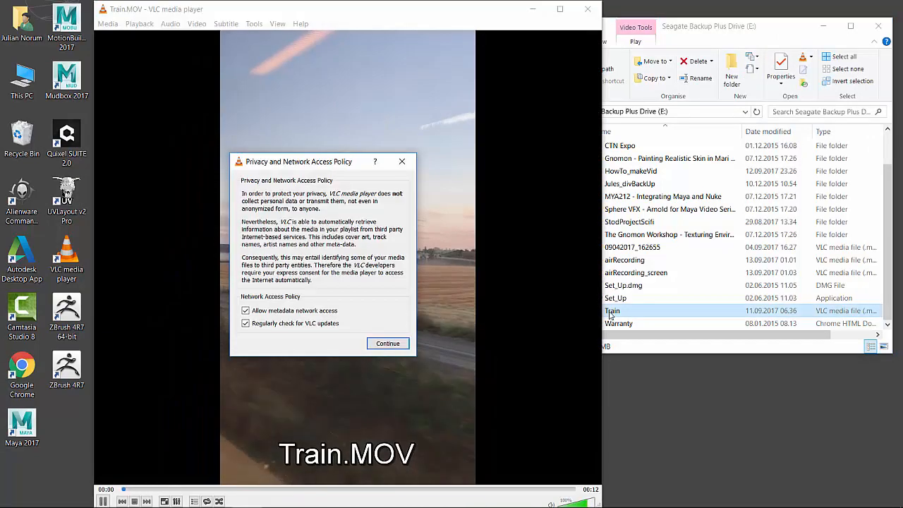
{"action": "left_click", "coordinate": [402, 162]}
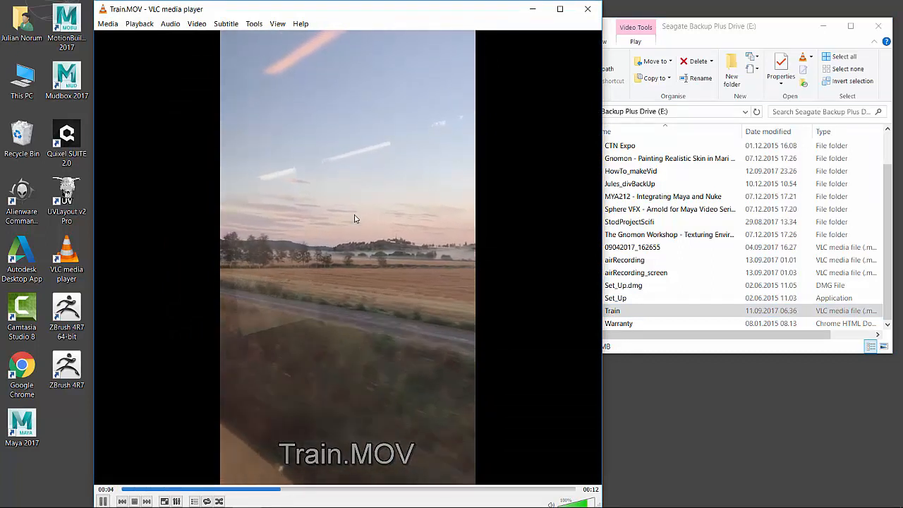
{"action": "key", "text": "space"}
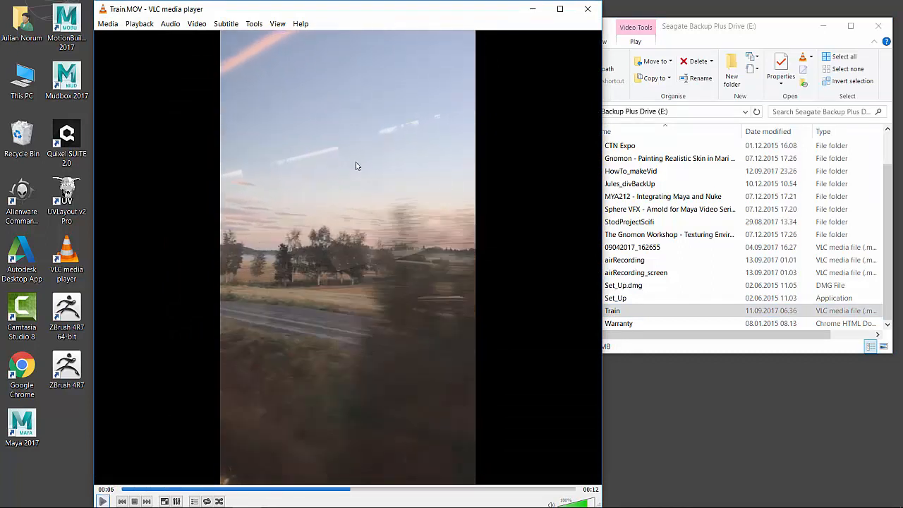
Step: Examine the Train file's general properties and its video details such as frame size and frame rate, with both windows visible side by side
{"action": "left_click", "coordinate": [630, 310]}
{"action": "right_click", "coordinate": [630, 311]}
{"action": "left_click", "coordinate": [667, 303]}
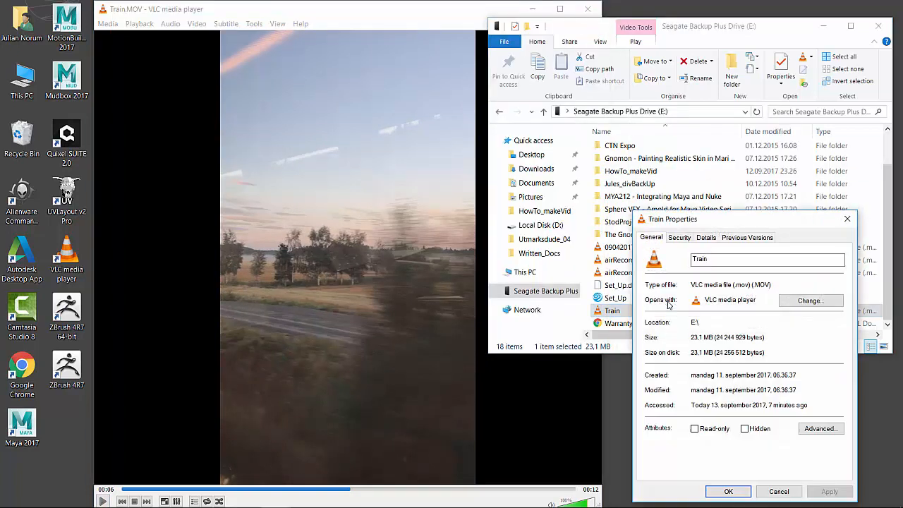
{"action": "left_click_drag", "start_coordinate": [386, 2], "coordinate": [321, 24]}
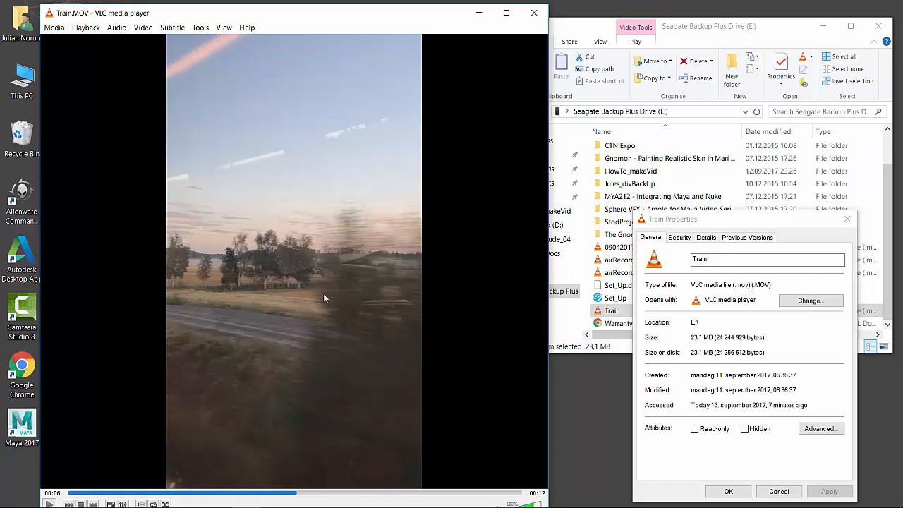
{"action": "left_click_drag", "start_coordinate": [708, 226], "coordinate": [692, 221]}
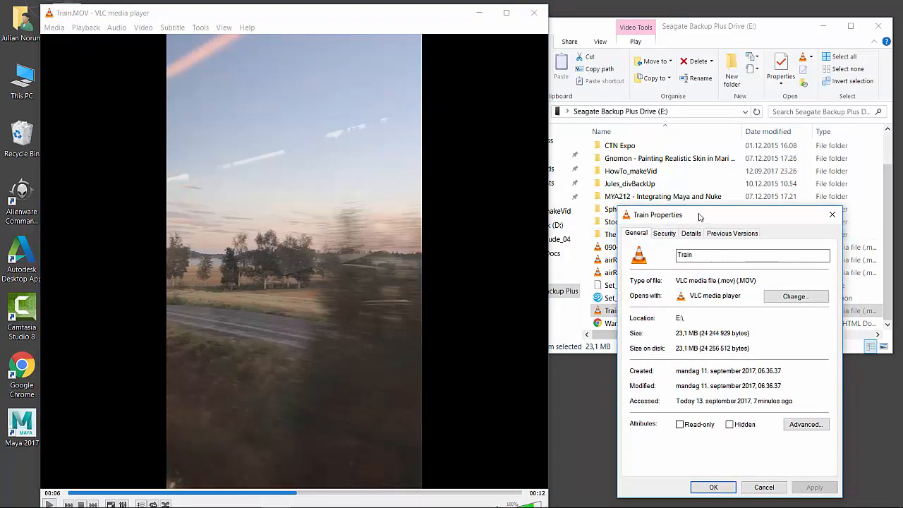
{"action": "left_click_drag", "start_coordinate": [695, 212], "coordinate": [671, 179]}
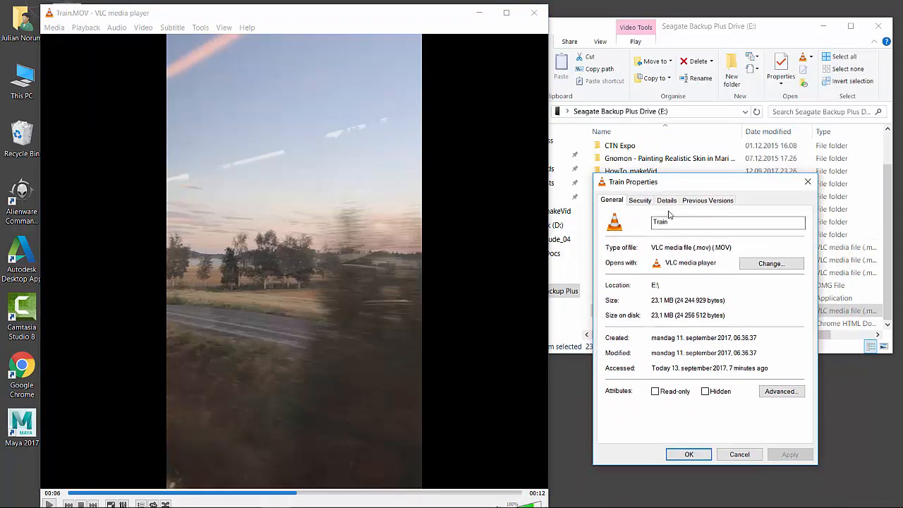
{"action": "left_click", "coordinate": [667, 201]}
{"action": "left_click_drag", "start_coordinate": [711, 186], "coordinate": [698, 181]}
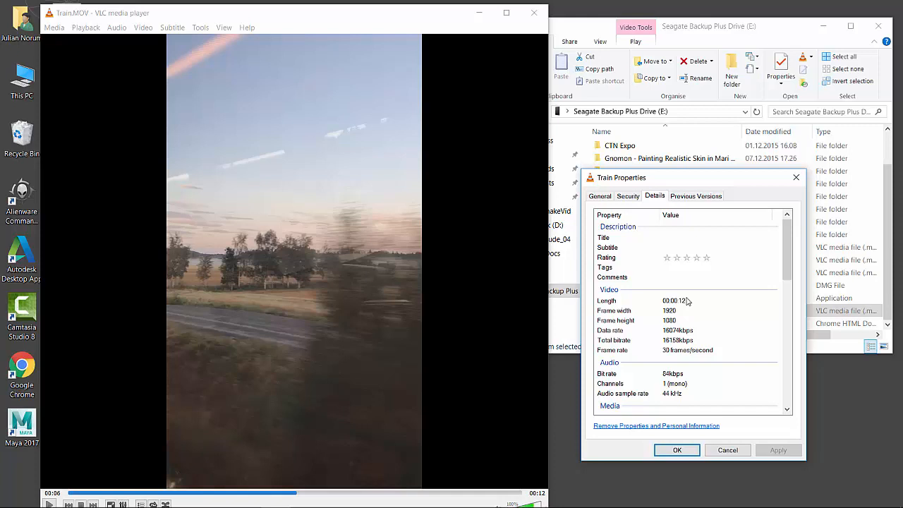
{"action": "left_click", "coordinate": [727, 451]}
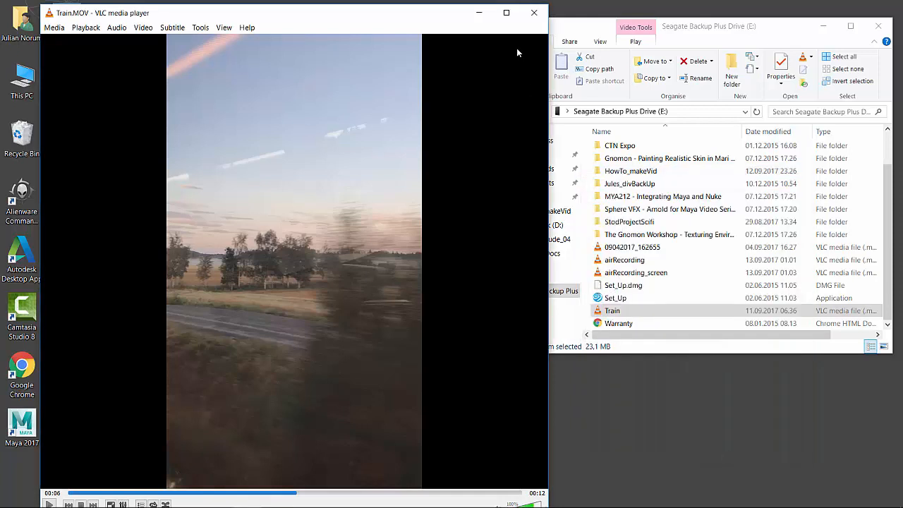
Step: Close the playing video, start VLC without a file and open its Convert / Save dialog
{"action": "left_click", "coordinate": [533, 12]}
{"action": "double_click", "coordinate": [71, 255]}
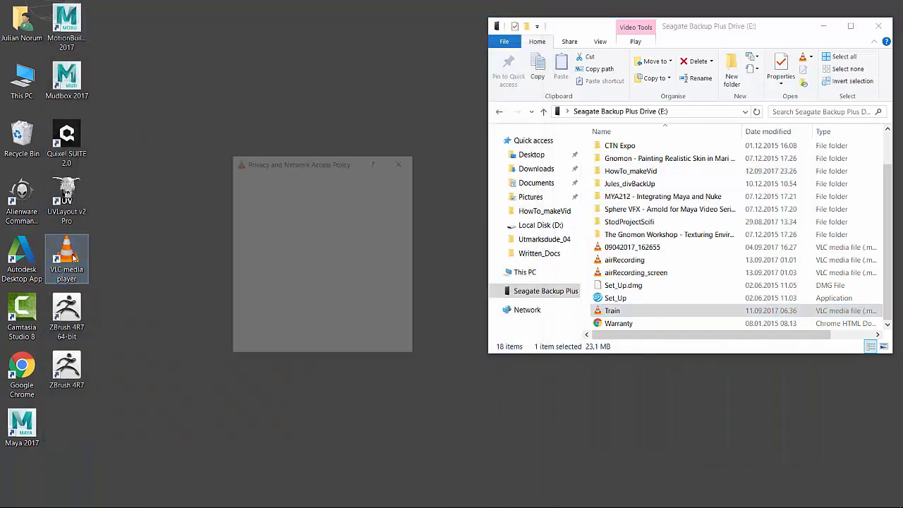
{"action": "left_click", "coordinate": [402, 161]}
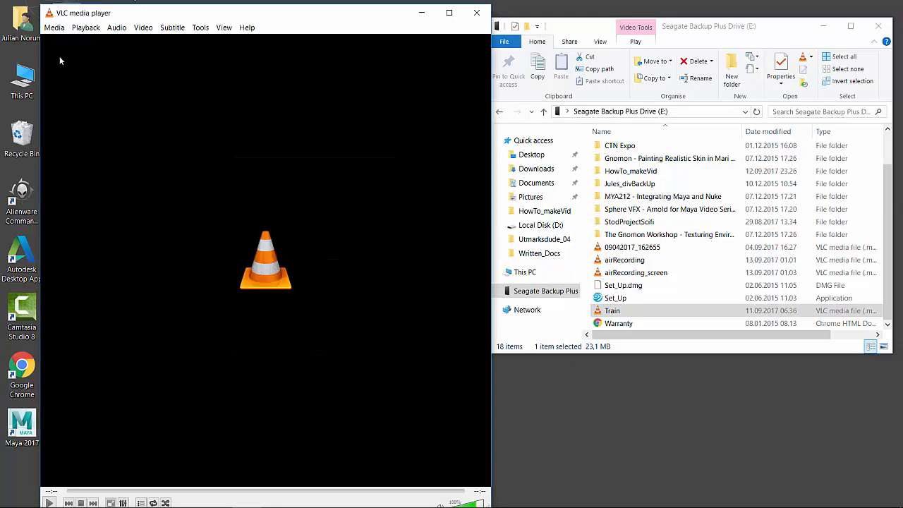
{"action": "left_click", "coordinate": [55, 27]}
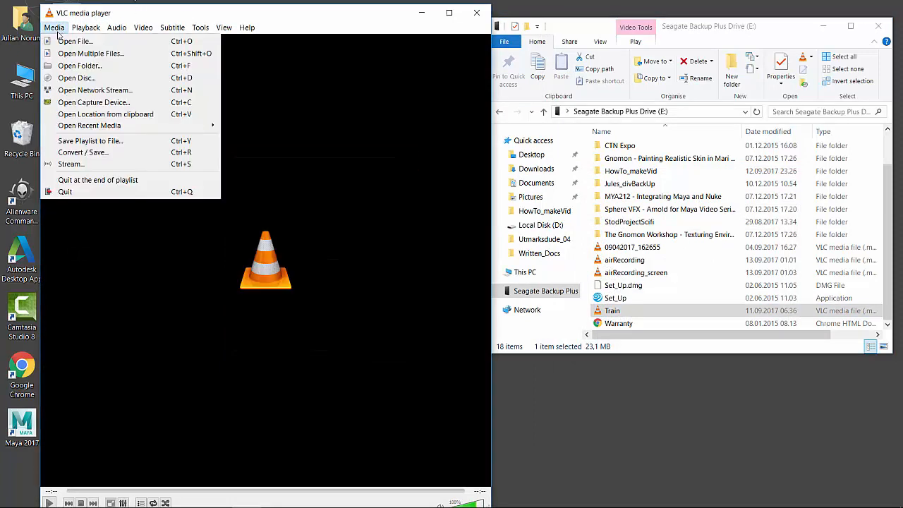
{"action": "left_click", "coordinate": [98, 153]}
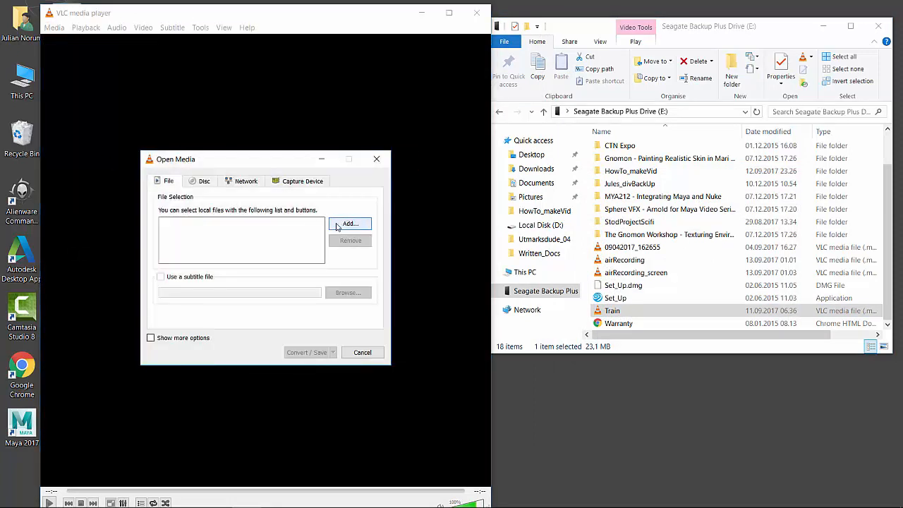
Step: Add E:\Train.MOV as the source file and continue to its conversion settings
{"action": "left_click", "coordinate": [337, 226]}
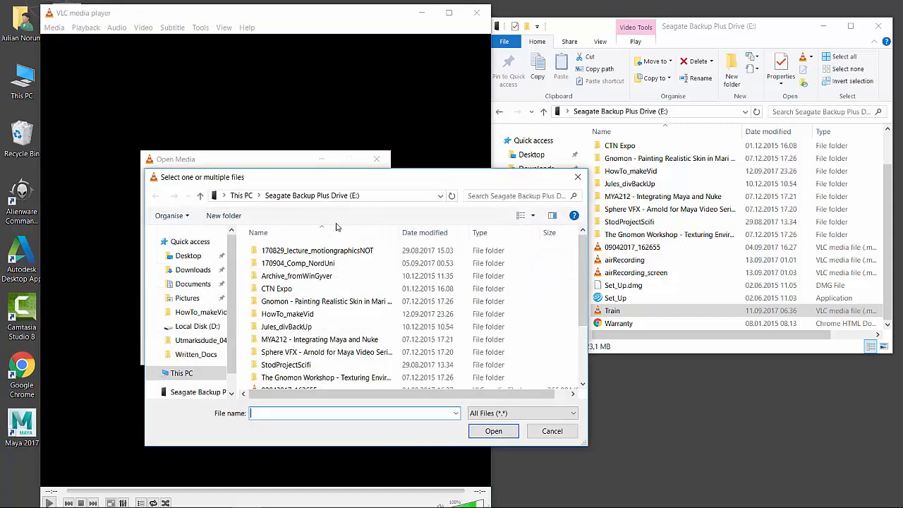
{"action": "left_click", "coordinate": [176, 395]}
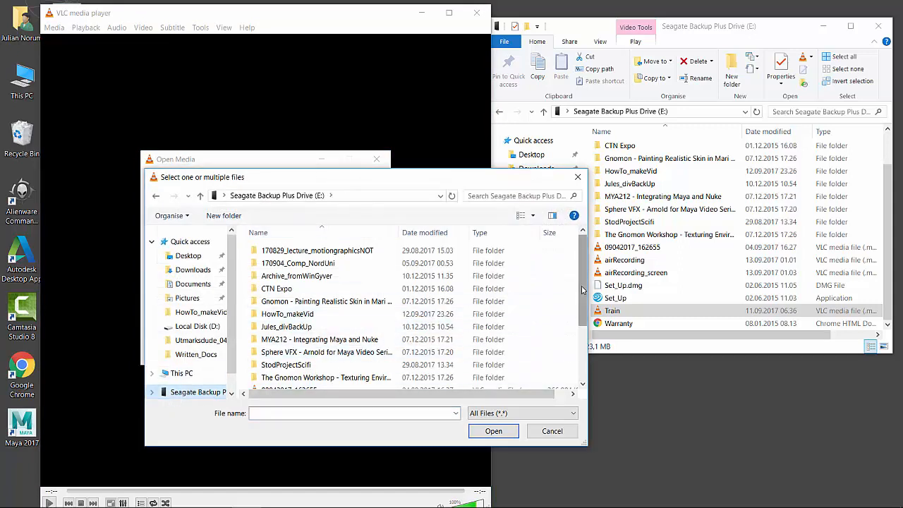
{"action": "scroll", "coordinate": [391, 390], "scroll_direction": "down", "scroll_amount": 3}
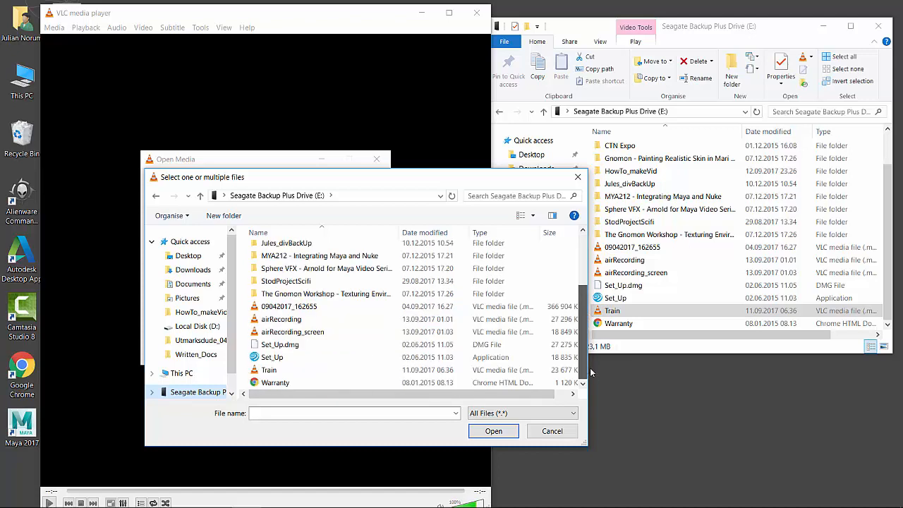
{"action": "double_click", "coordinate": [296, 370]}
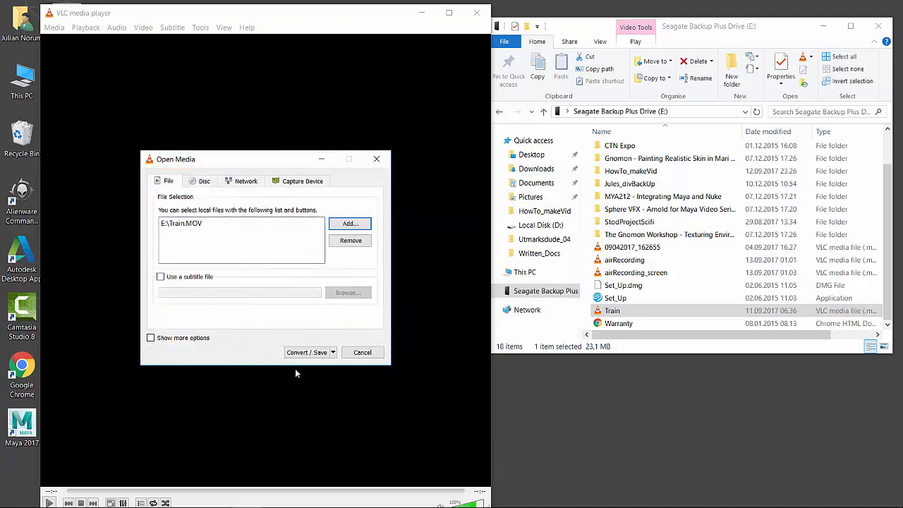
{"action": "left_click", "coordinate": [332, 351]}
{"action": "left_click", "coordinate": [320, 400]}
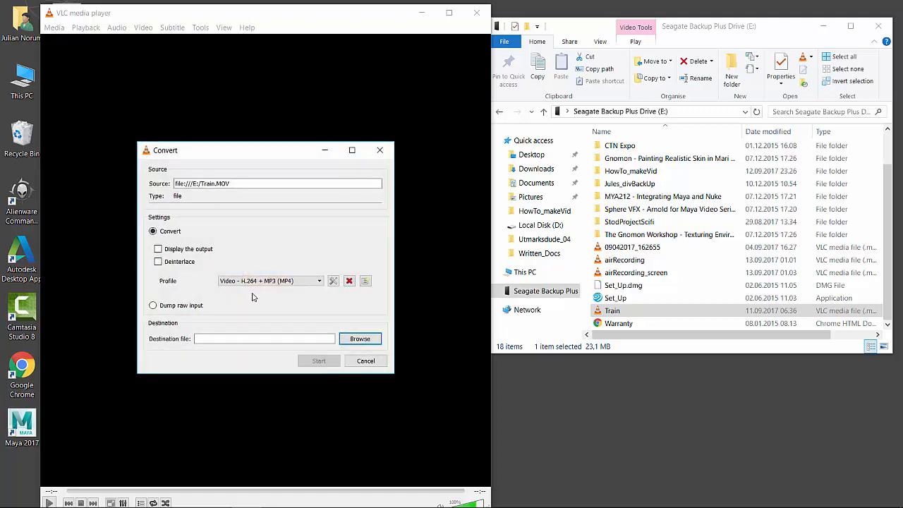
Step: Set the video frame rate of the Video - H.264 + MP3 (MP4) profile to 25,00 fps and save the profile
{"action": "left_click", "coordinate": [332, 281]}
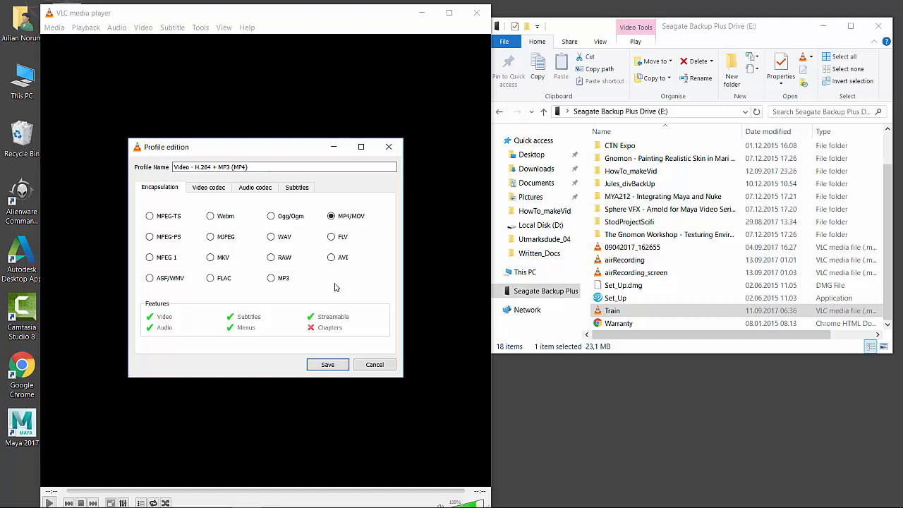
{"action": "left_click", "coordinate": [201, 192]}
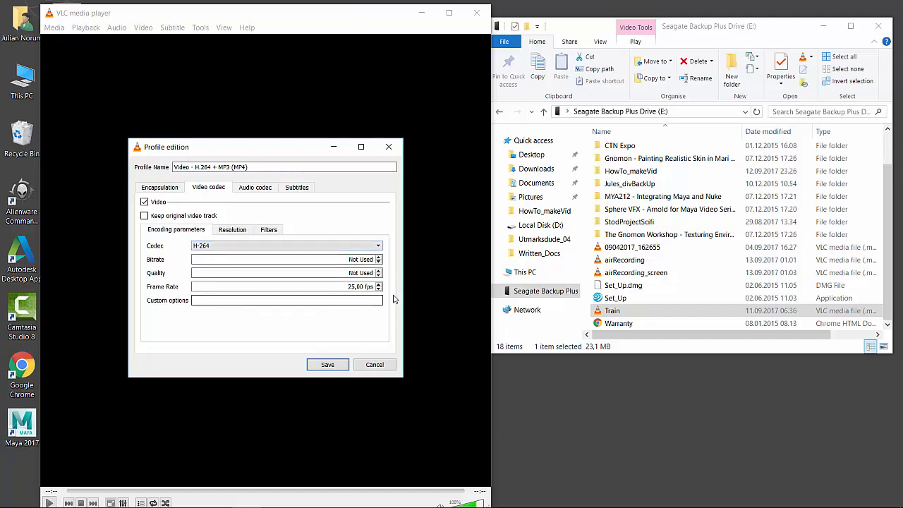
{"action": "left_click_drag", "start_coordinate": [347, 286], "coordinate": [384, 295]}
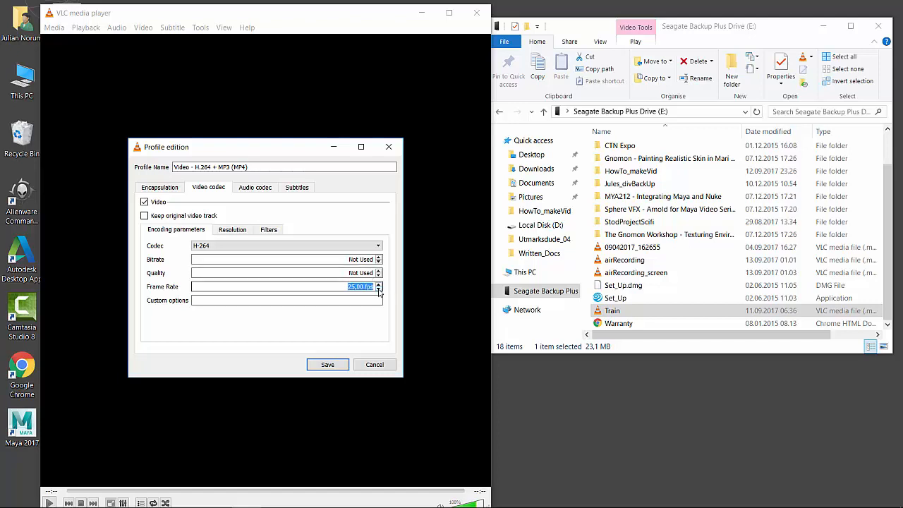
{"action": "key", "text": "BackSpace"}
{"action": "type", "text": "24,00"}
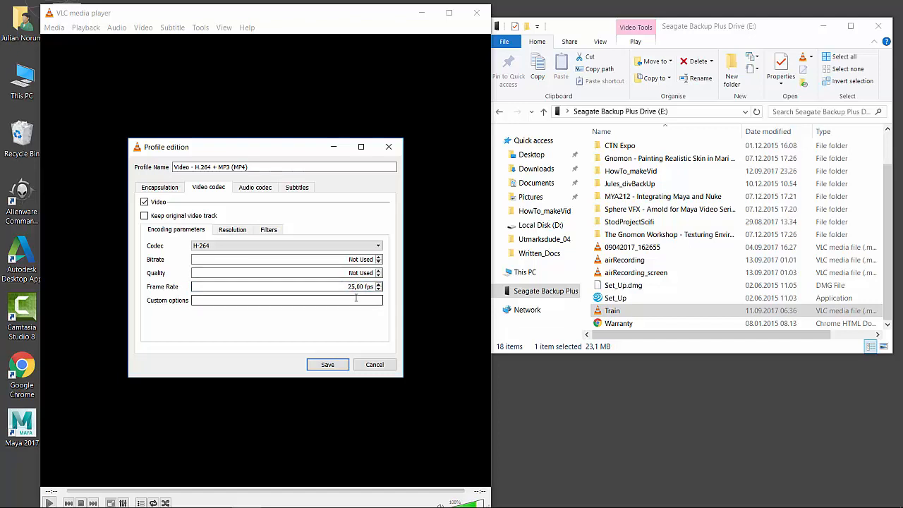
{"action": "left_click", "coordinate": [327, 365]}
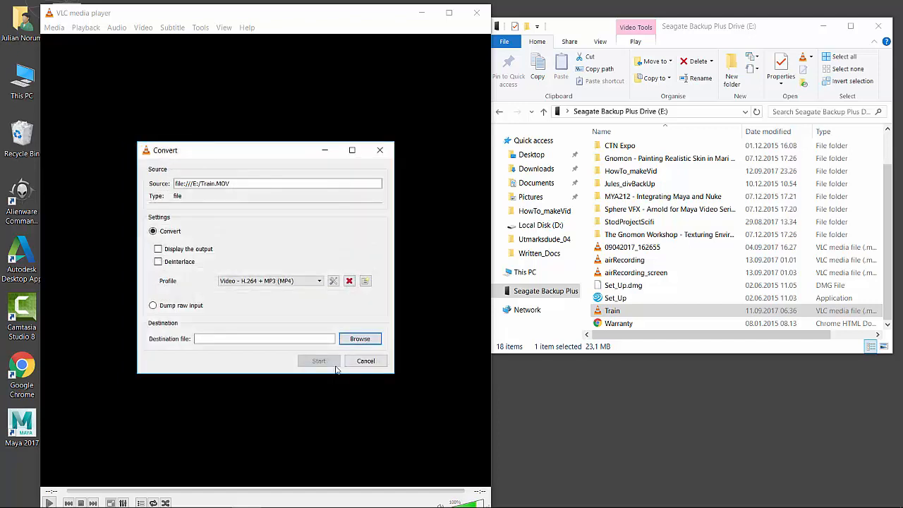
Step: Set the destination file to Train_converted on Local Disk (D:) as an mp4 container and start the conversion
{"action": "left_click", "coordinate": [359, 339]}
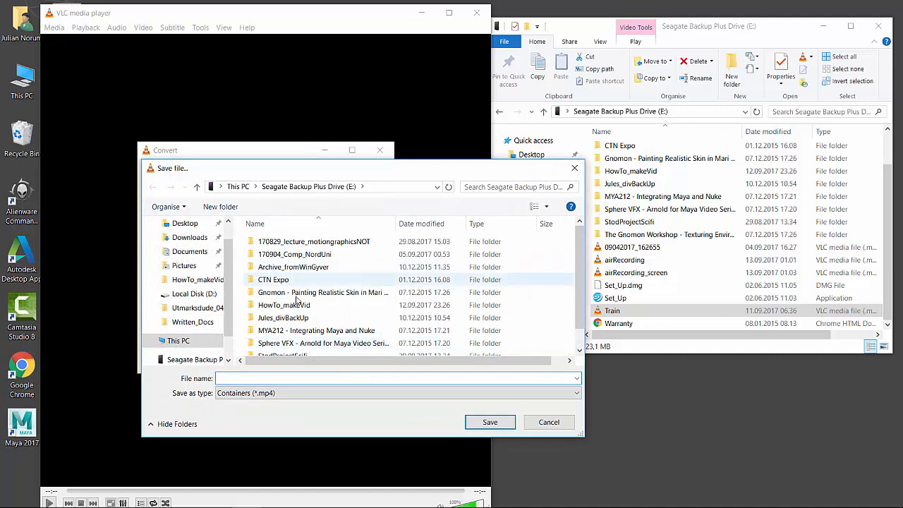
{"action": "left_click", "coordinate": [194, 294]}
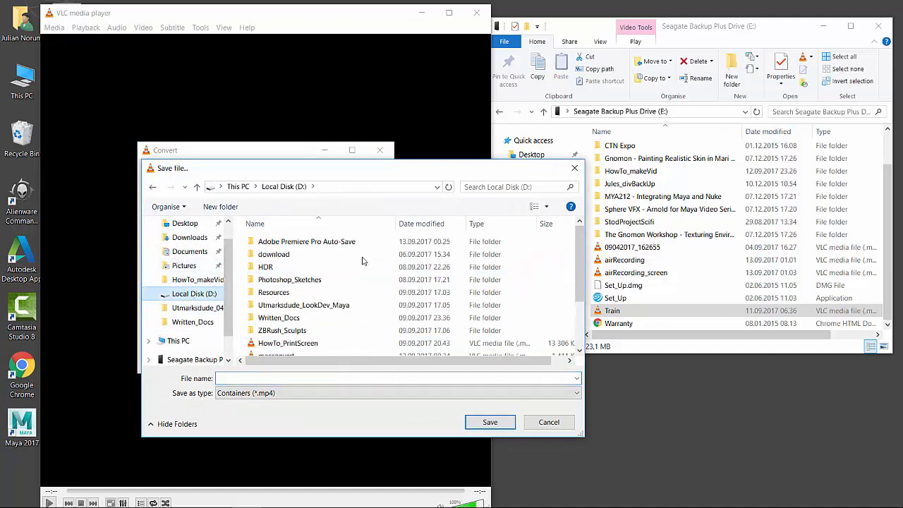
{"action": "left_click", "coordinate": [244, 379]}
{"action": "type", "text": "Train_converted"}
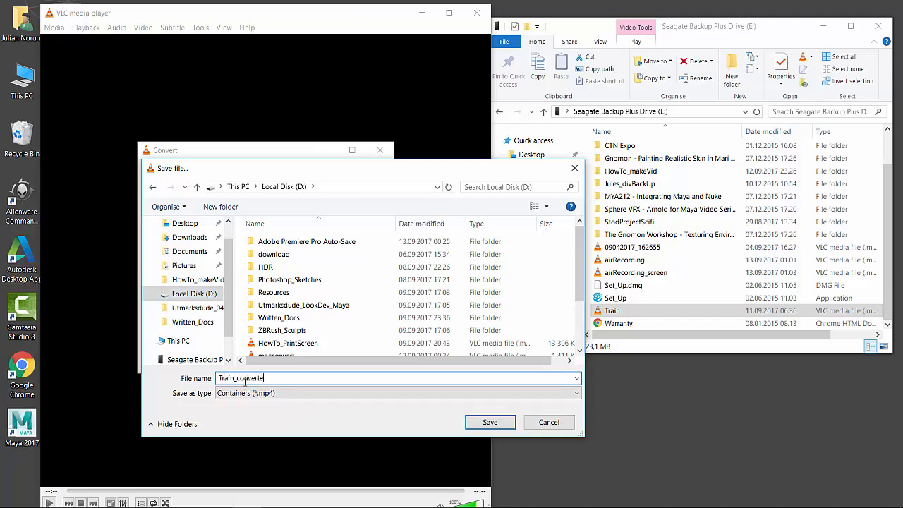
{"action": "left_click", "coordinate": [486, 428]}
{"action": "left_click", "coordinate": [334, 362]}
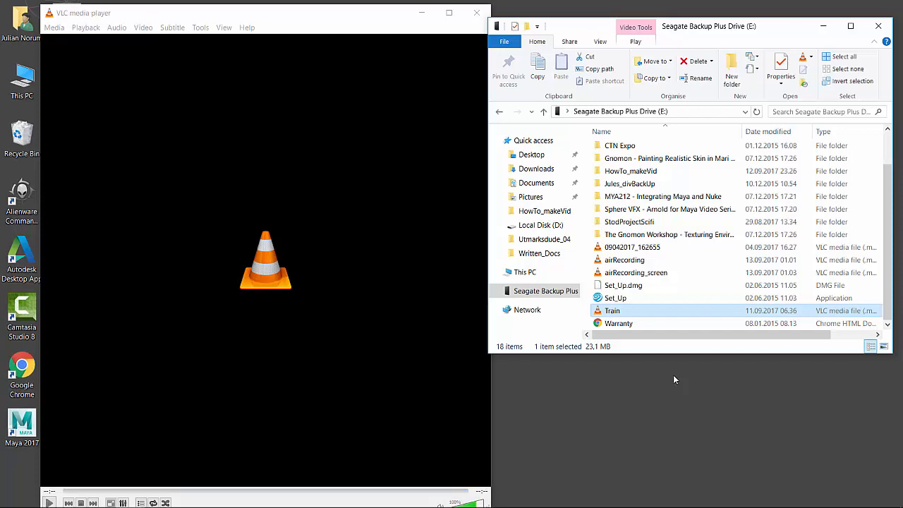
Step: Find Train_converted on Local Disk (D:), play it in VLC and pause it partway through
{"action": "left_click_drag", "start_coordinate": [733, 35], "coordinate": [737, 32]}
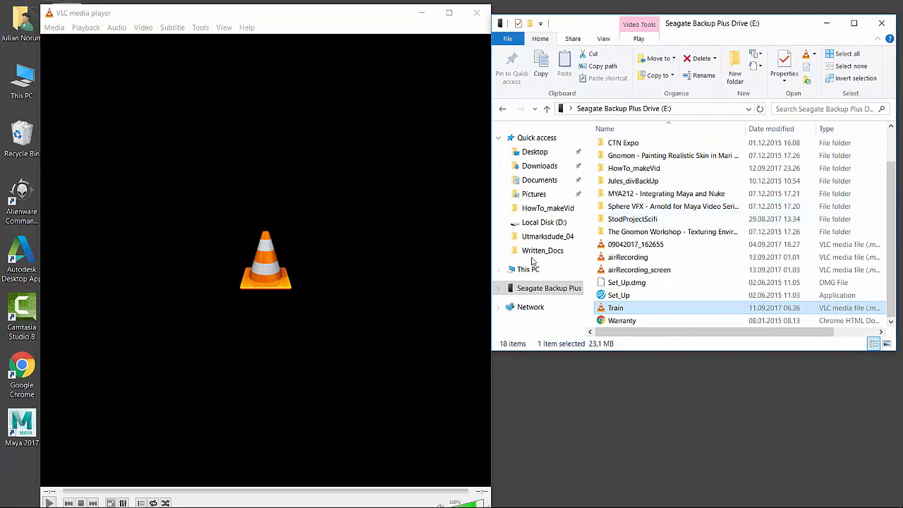
{"action": "left_click", "coordinate": [543, 221]}
{"action": "left_click_drag", "start_coordinate": [892, 172], "coordinate": [902, 317]}
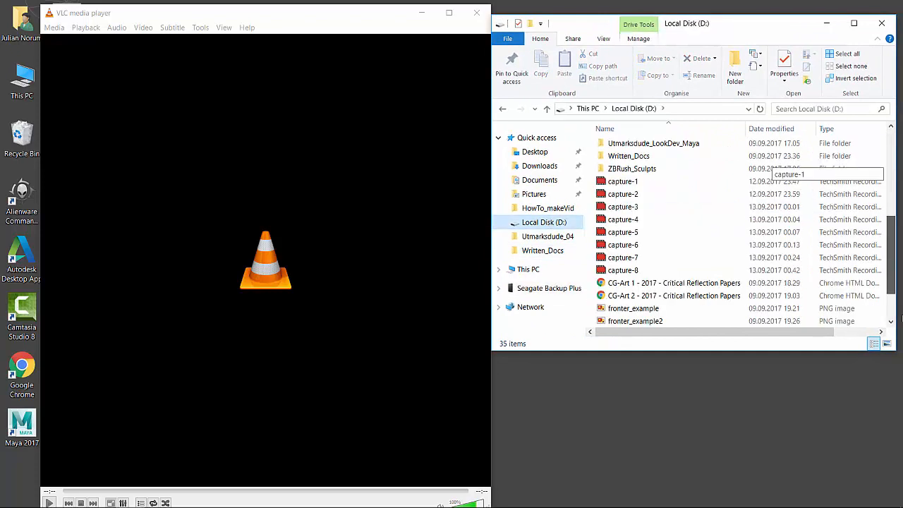
{"action": "left_click", "coordinate": [632, 321]}
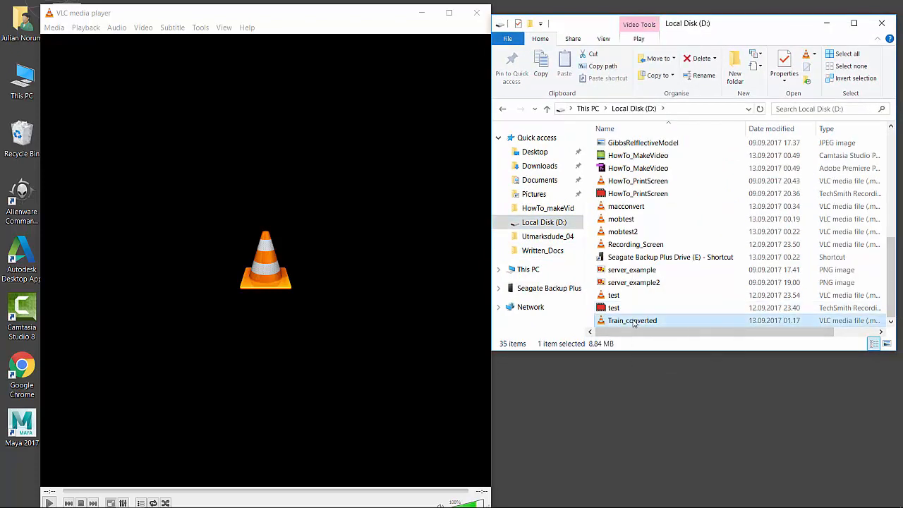
{"action": "double_click", "coordinate": [632, 320]}
{"action": "left_click", "coordinate": [403, 163]}
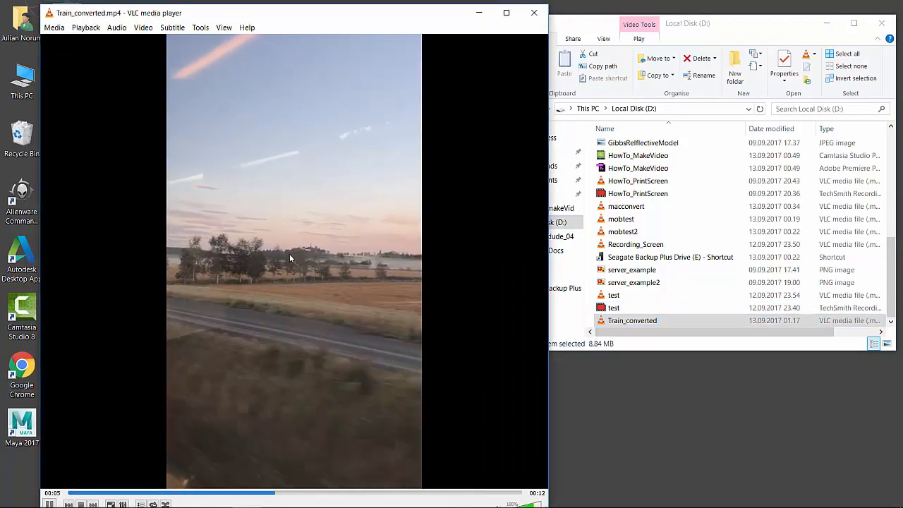
{"action": "key", "text": "space"}
Step: Examine the general properties and video details of the Train_converted file, then close its properties and the VLC player
{"action": "right_click", "coordinate": [632, 321]}
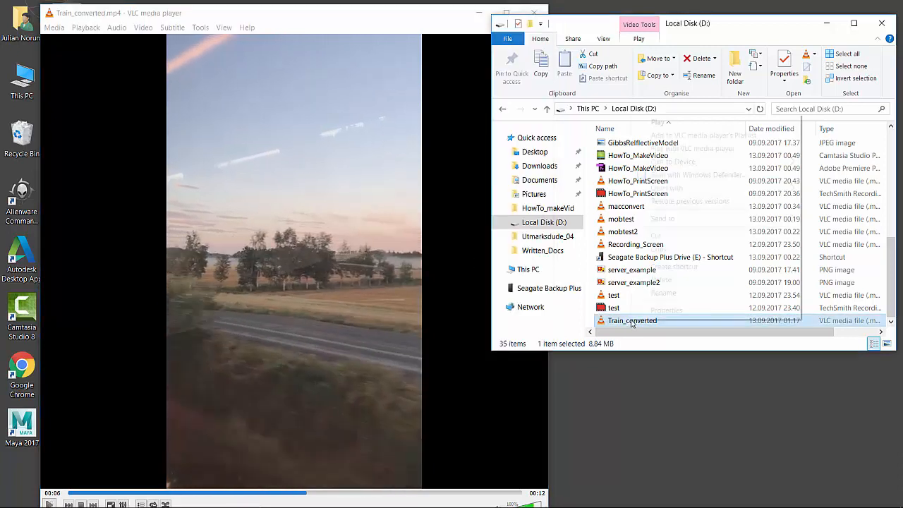
{"action": "left_click", "coordinate": [689, 310]}
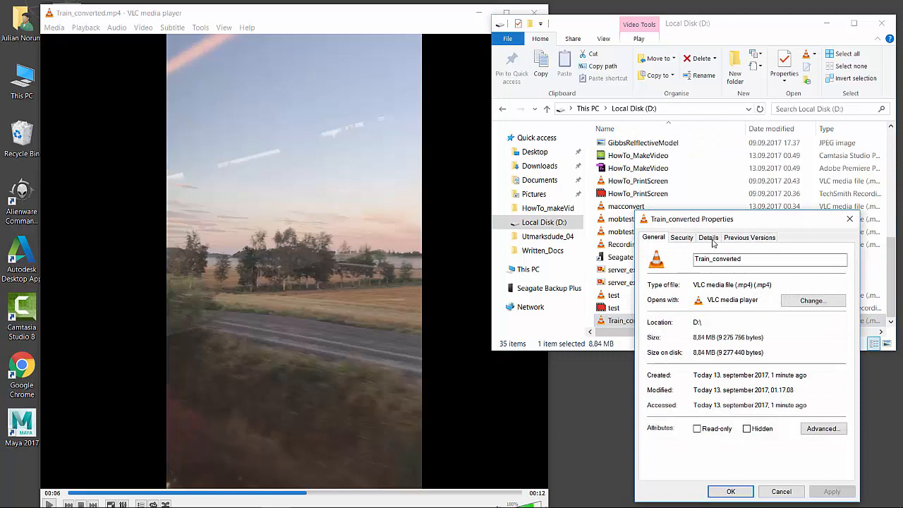
{"action": "left_click", "coordinate": [709, 240]}
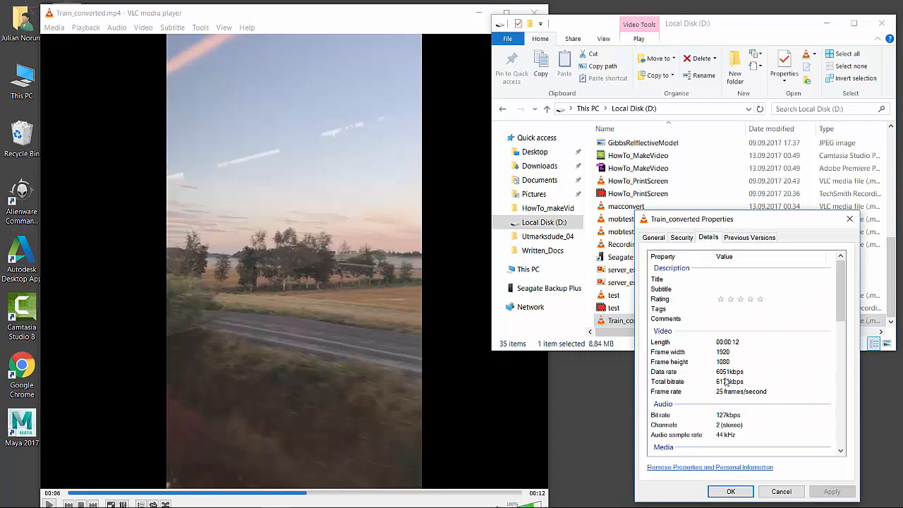
{"action": "left_click", "coordinate": [774, 488]}
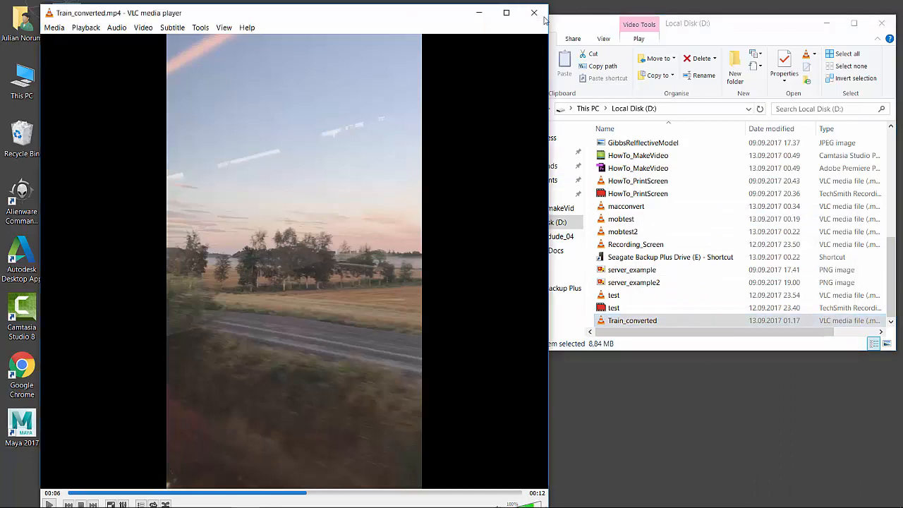
{"action": "left_click", "coordinate": [532, 14]}
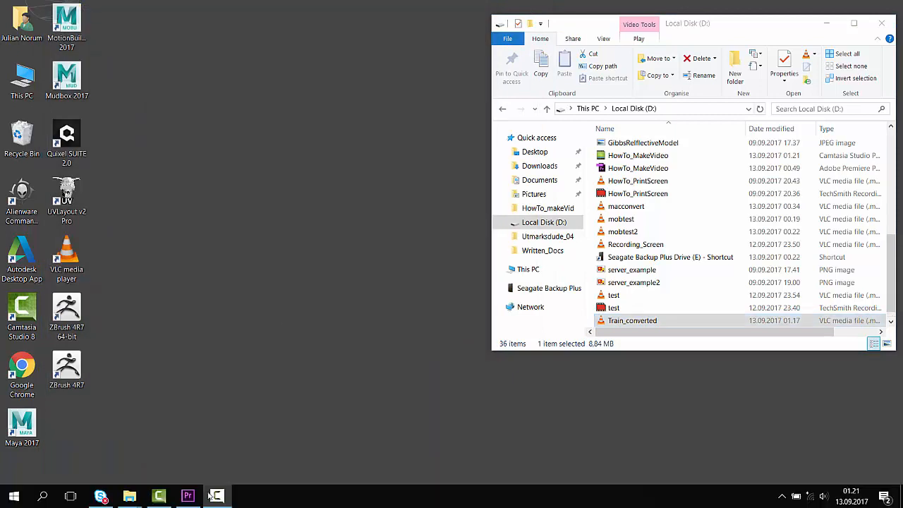
Step: Switch to Premiere Pro and import Train_converted from Local Disk (D:) into the HowTo_MakeVideo project
{"action": "left_click", "coordinate": [190, 494]}
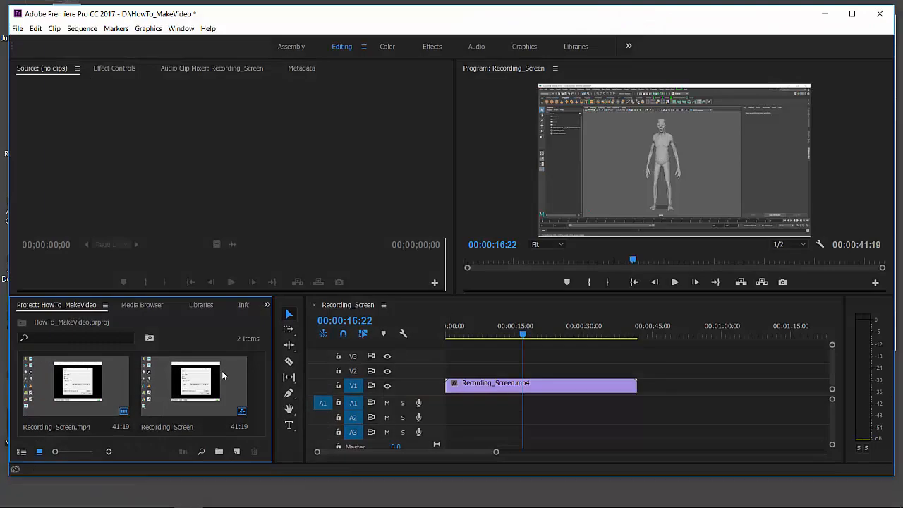
{"action": "left_click", "coordinate": [17, 28]}
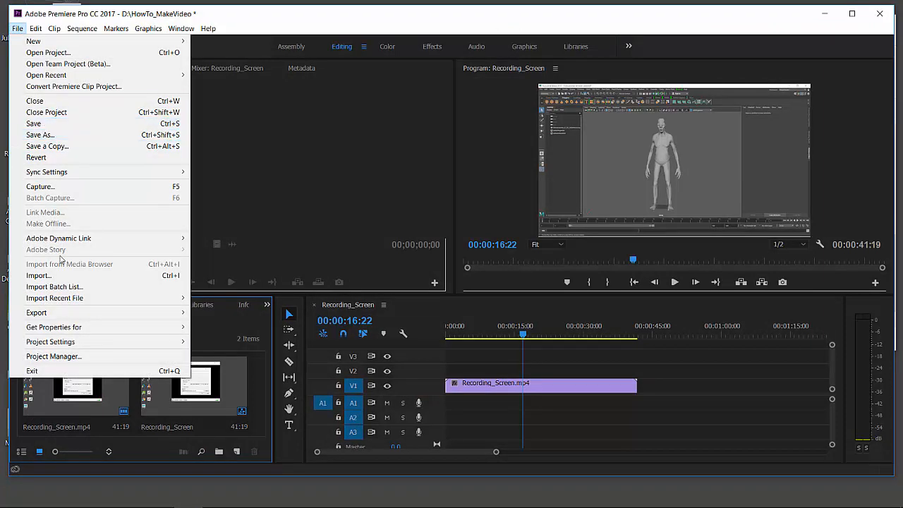
{"action": "left_click", "coordinate": [61, 277]}
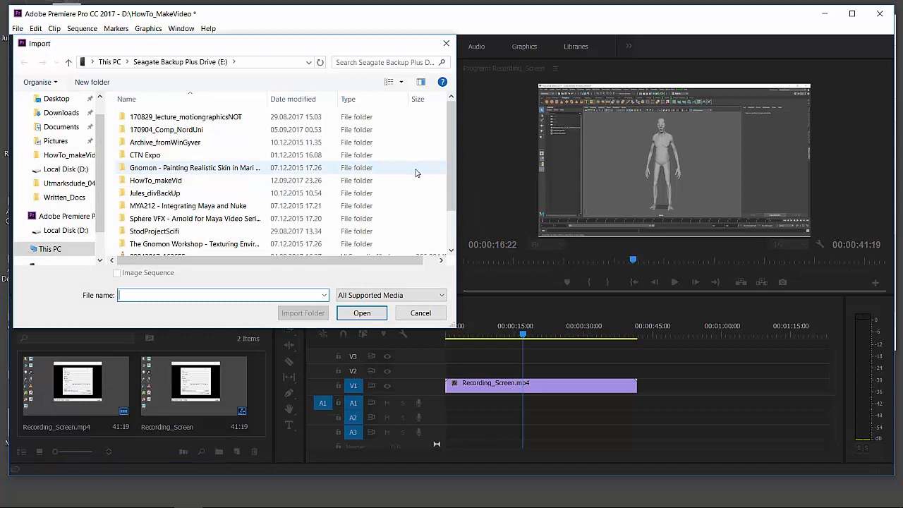
{"action": "left_click", "coordinate": [66, 168]}
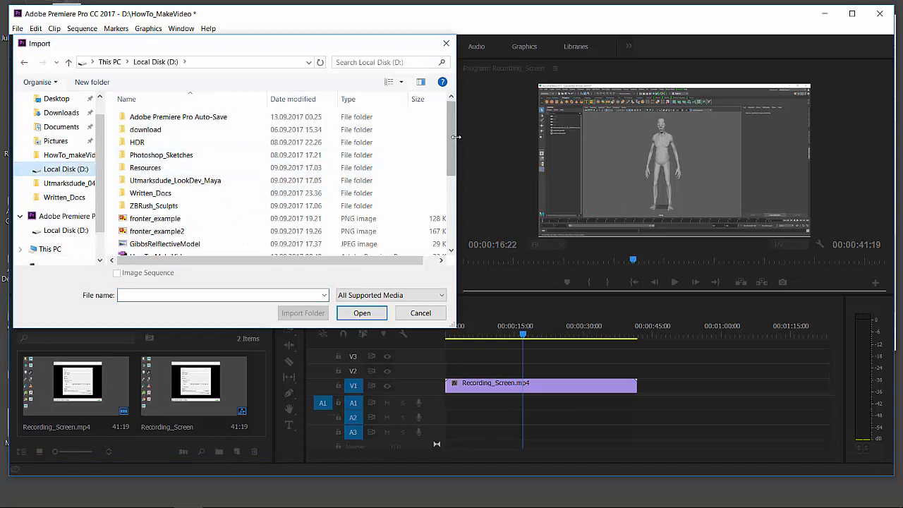
{"action": "scroll", "coordinate": [424, 147], "scroll_direction": "down", "scroll_amount": 4}
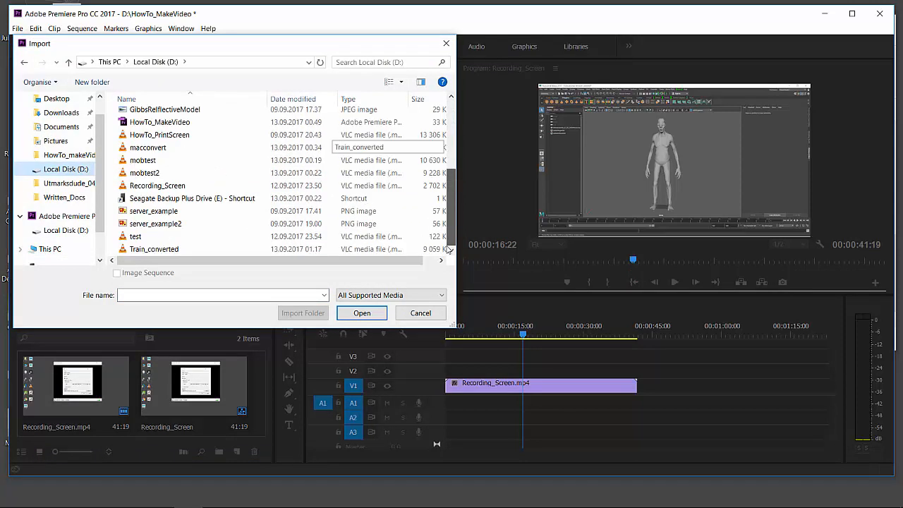
{"action": "left_click", "coordinate": [216, 251]}
{"action": "left_click", "coordinate": [360, 314]}
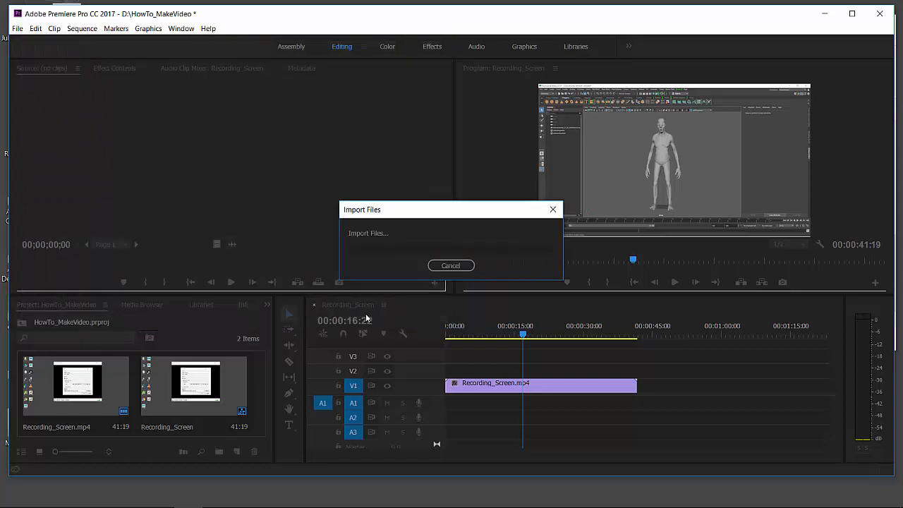
Step: Place Train_converted.mp4 on V1 directly after Recording_Screen.mp4 and preview the sequence from about 00:00:40:23 into the new clip
{"action": "left_click_drag", "start_coordinate": [232, 376], "coordinate": [666, 385]}
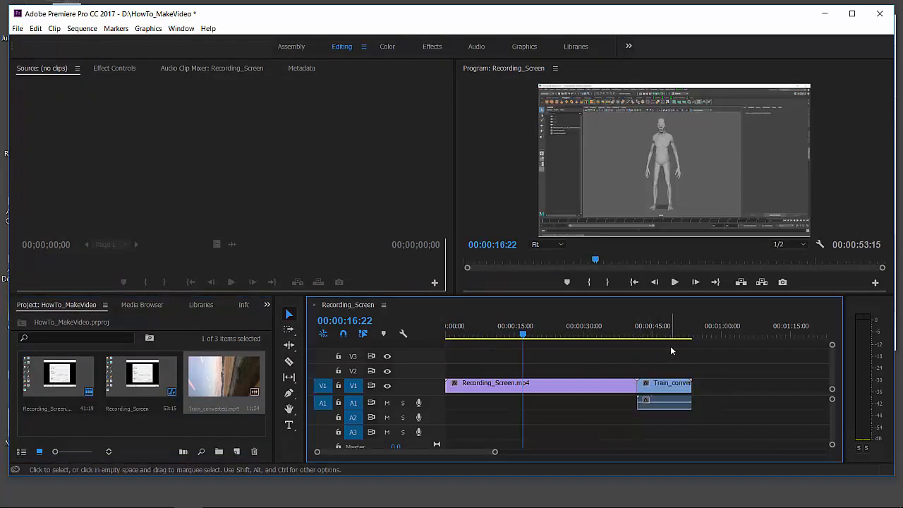
{"action": "left_click", "coordinate": [635, 335]}
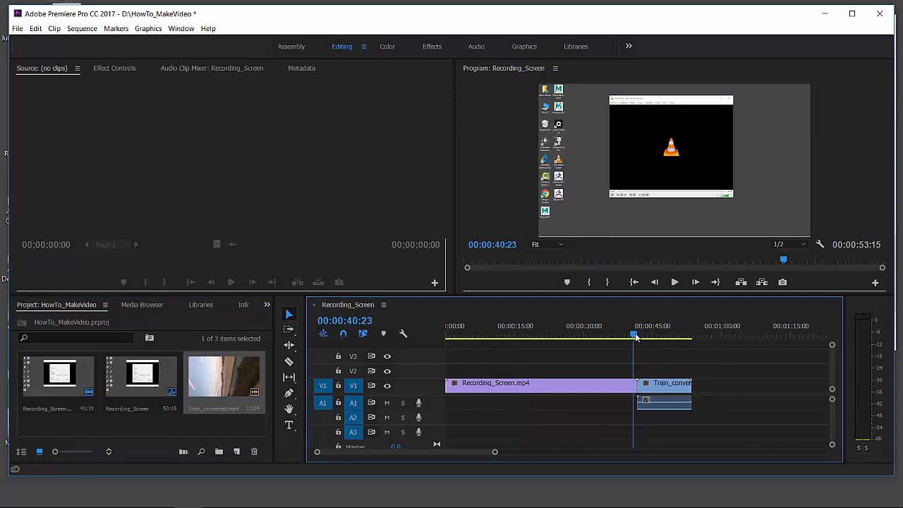
{"action": "key", "text": "space"}
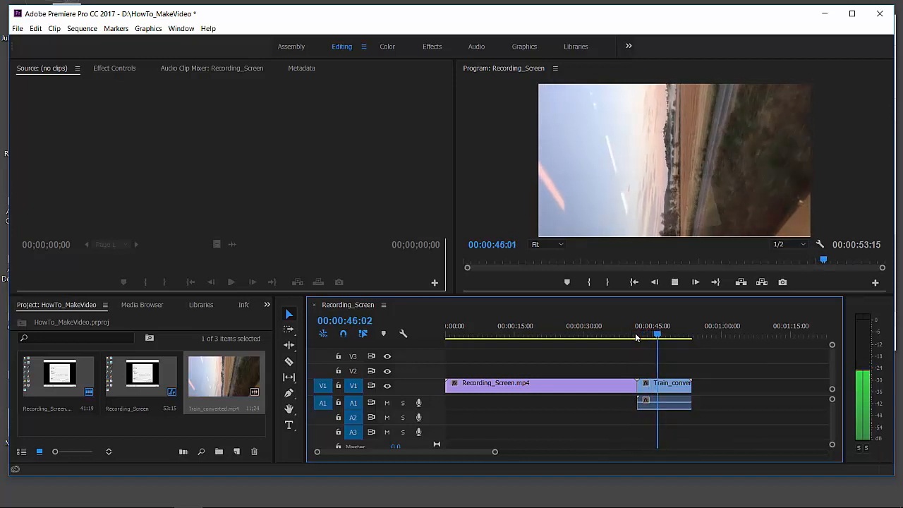
{"action": "key", "text": "space"}
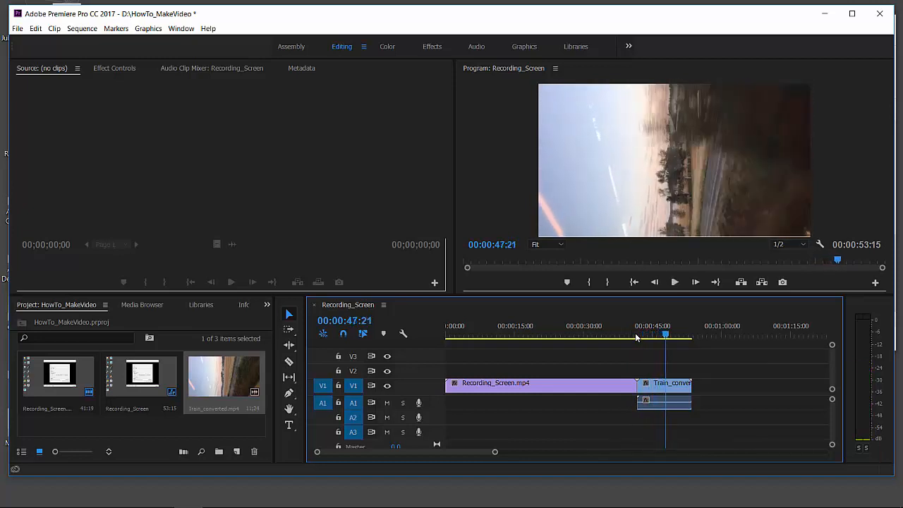
Step: Select the Train_converted.mp4 clip on V1 and move the playhead to about 00:00:45:23
{"action": "left_click", "coordinate": [671, 384]}
{"action": "left_click", "coordinate": [628, 171]}
{"action": "right_click", "coordinate": [627, 171]}
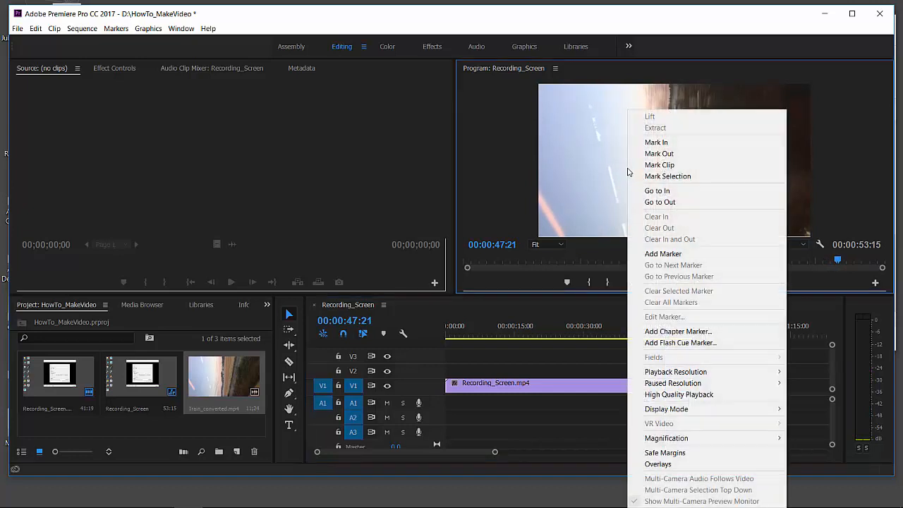
{"action": "left_click", "coordinate": [608, 181]}
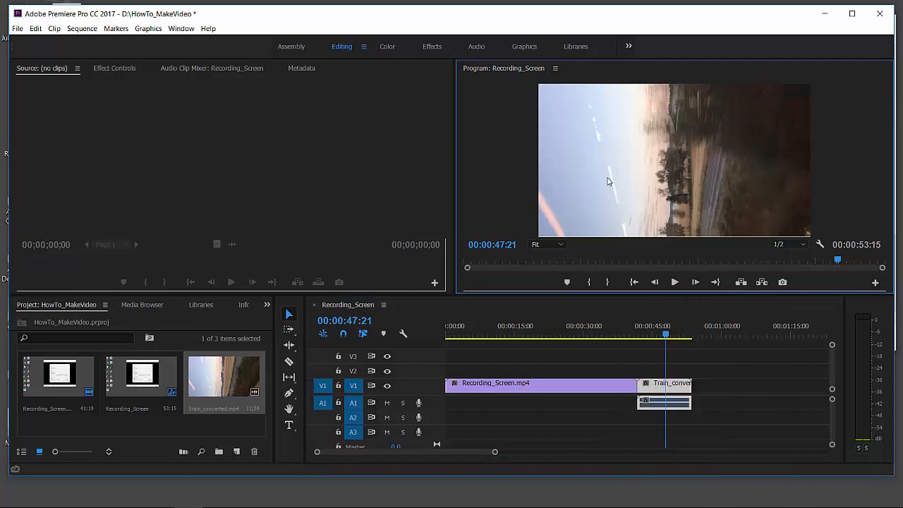
{"action": "left_click", "coordinate": [663, 336]}
{"action": "mouse_move", "coordinate": [663, 336]}
{"action": "left_mouse_down"}
{"action": "mouse_move", "coordinate": [650, 339]}
{"action": "mouse_move", "coordinate": [658, 341]}
{"action": "left_mouse_up"}
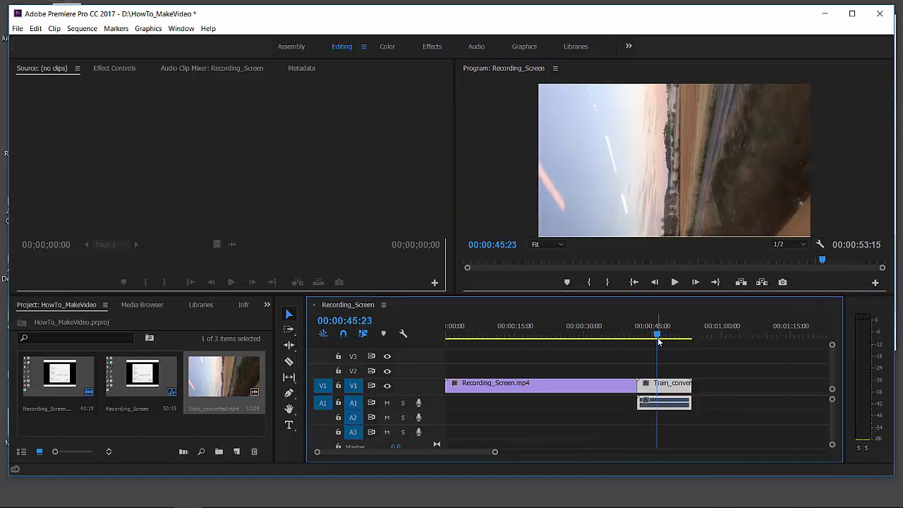
{"action": "right_click", "coordinate": [653, 388]}
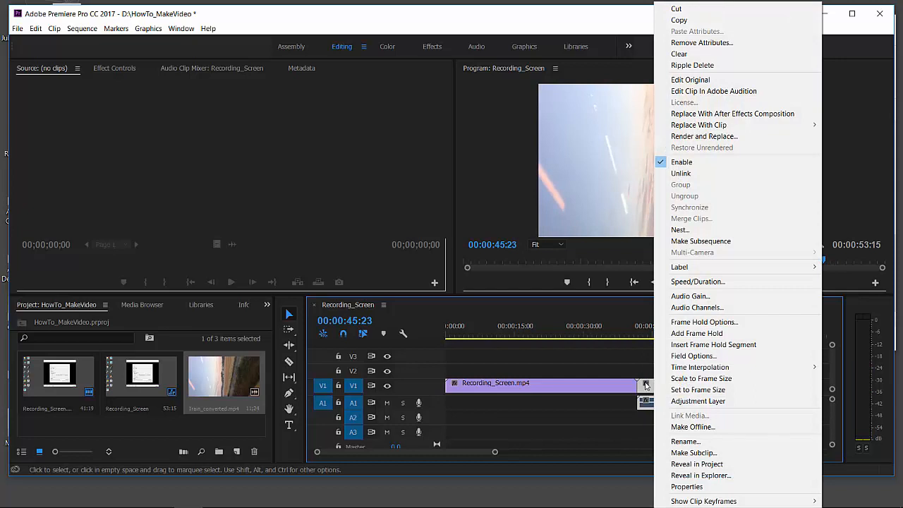
{"action": "left_click", "coordinate": [646, 385]}
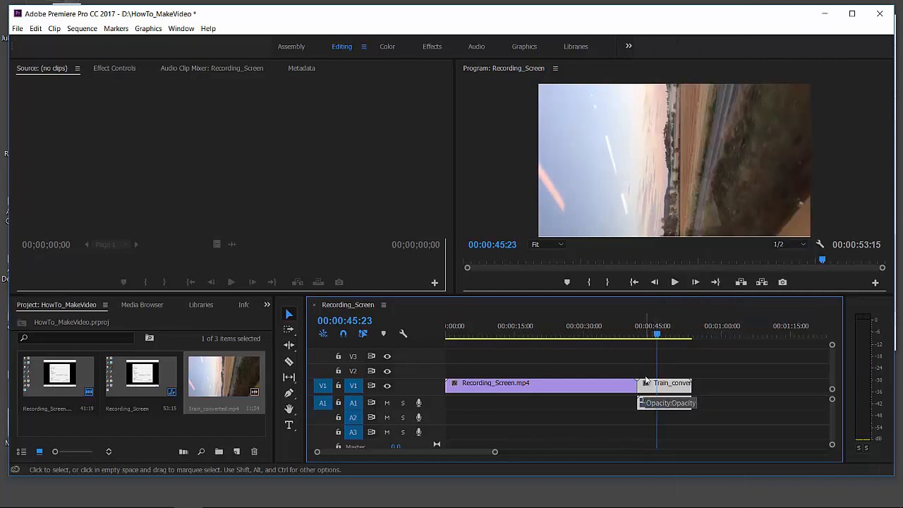
{"action": "right_click", "coordinate": [741, 222]}
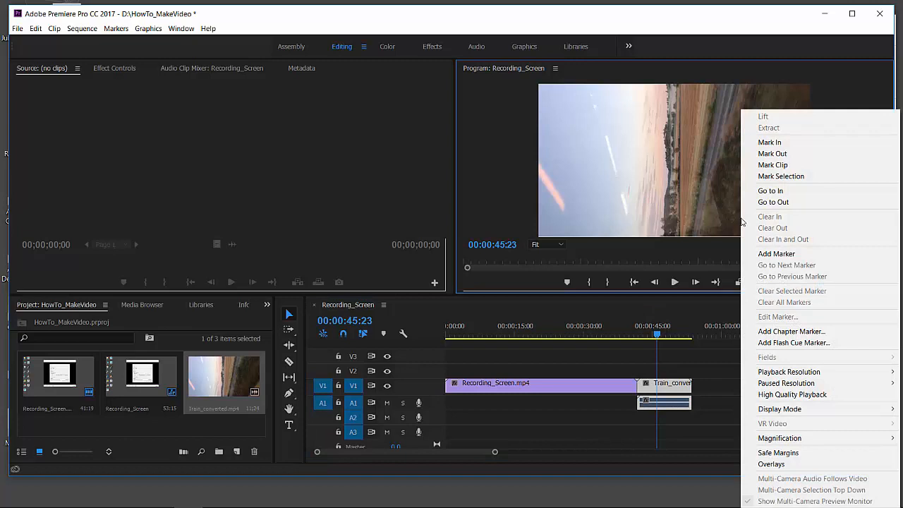
{"action": "mouse_move", "coordinate": [792, 415]}
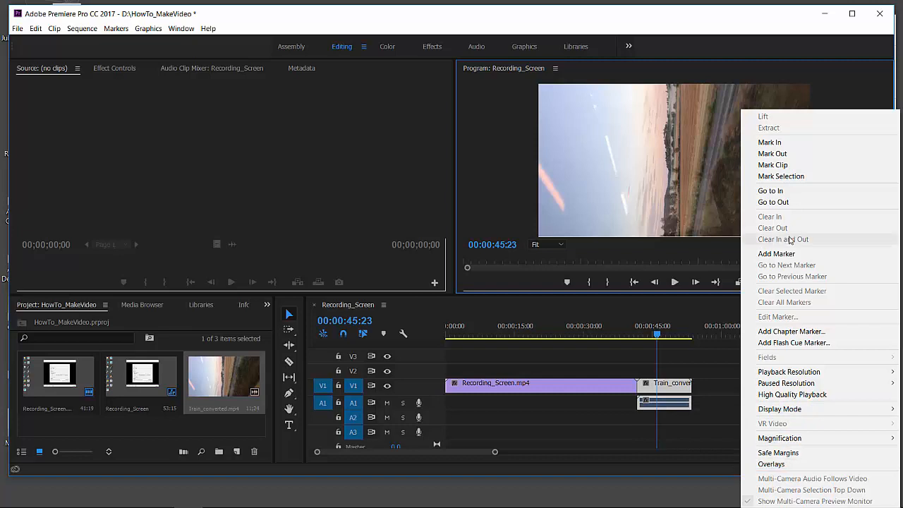
{"action": "left_click", "coordinate": [695, 402]}
{"action": "left_click", "coordinate": [679, 385]}
{"action": "left_click", "coordinate": [689, 139]}
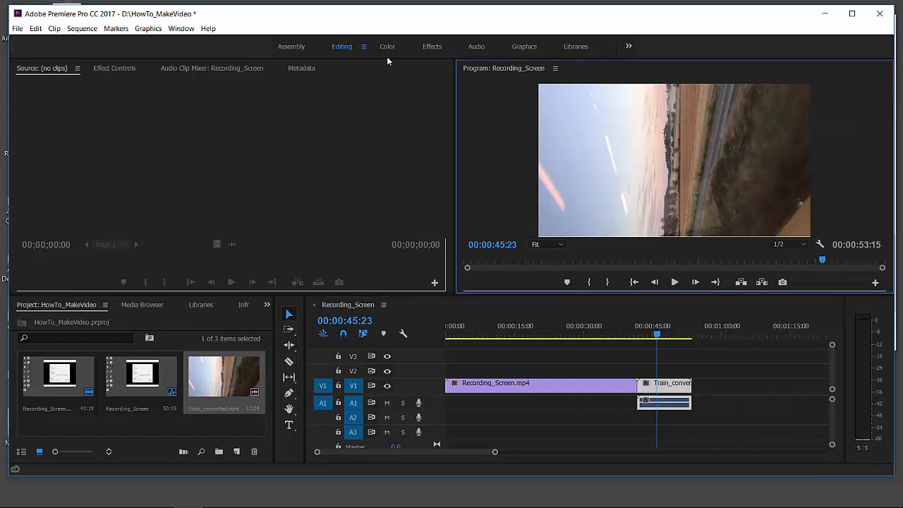
Step: Set the Train_converted.mp4 clip's rotation to 90° and its uniform scale to 57 in its Motion effect
{"action": "left_click", "coordinate": [117, 68]}
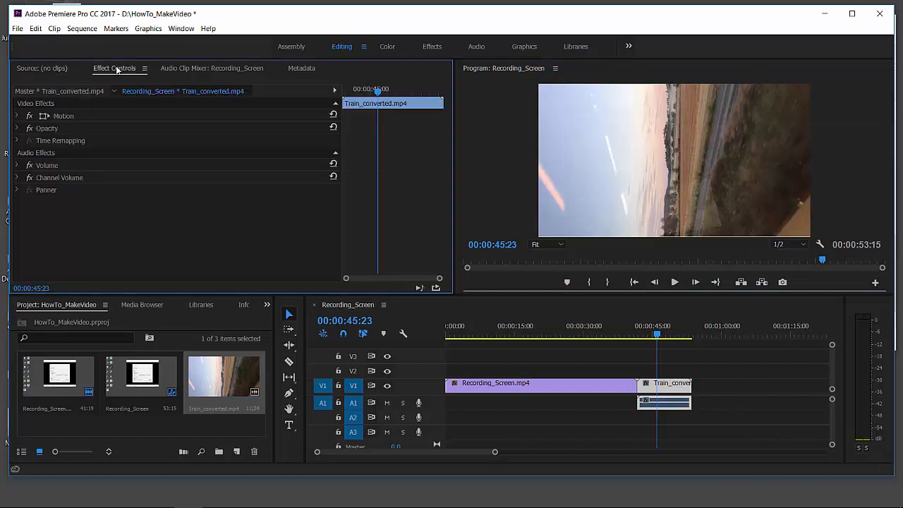
{"action": "left_click", "coordinate": [19, 117]}
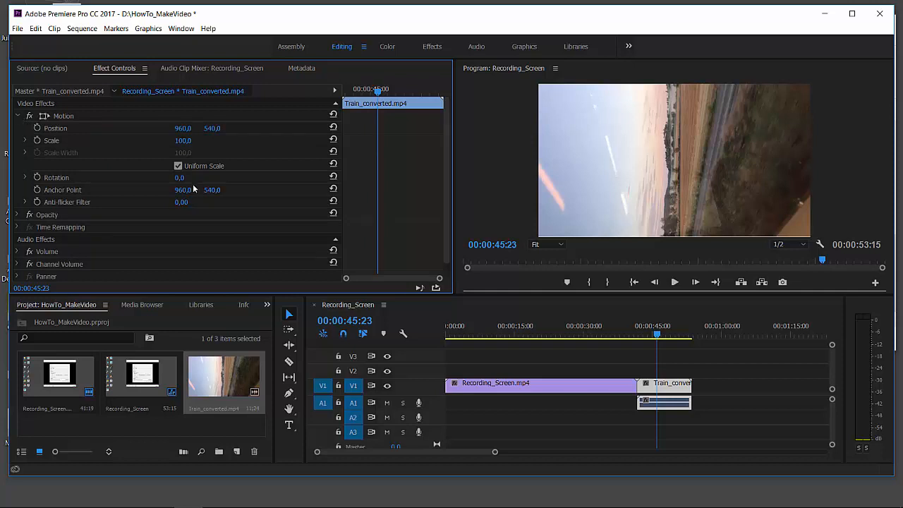
{"action": "left_click_drag", "start_coordinate": [179, 177], "coordinate": [242, 178]}
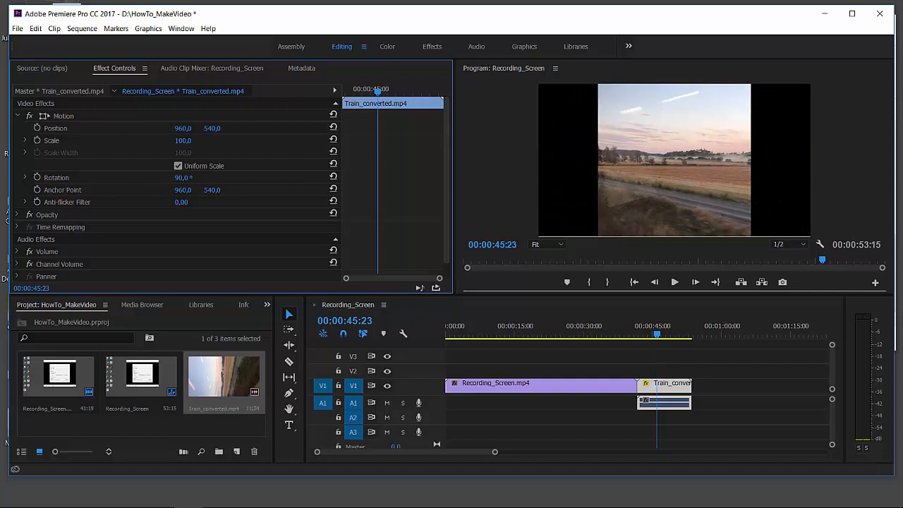
{"action": "left_click_drag", "start_coordinate": [184, 140], "coordinate": [151, 140]}
{"action": "left_click_drag", "start_coordinate": [180, 145], "coordinate": [181, 144]}
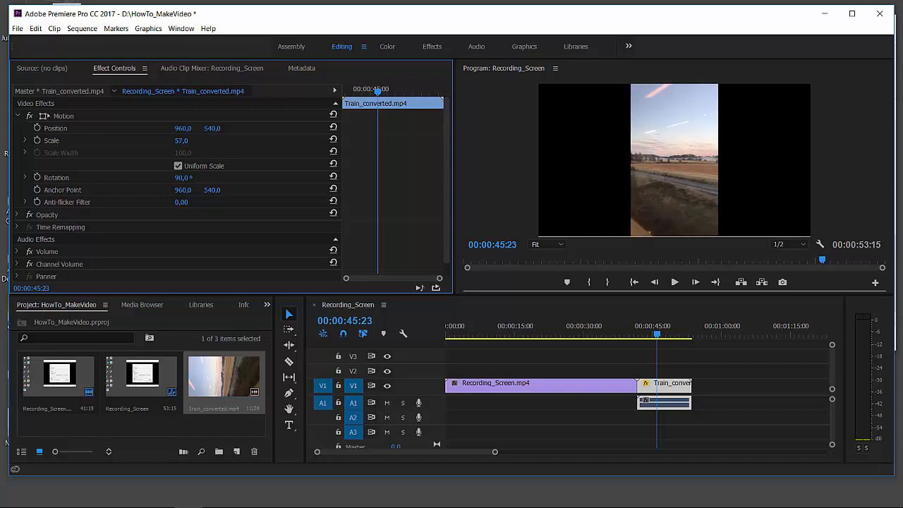
Step: Preview the rotated Train_converted.mp4 clip from about 00:00:43:19 and again from about 00:00:44:19
{"action": "left_click", "coordinate": [646, 328]}
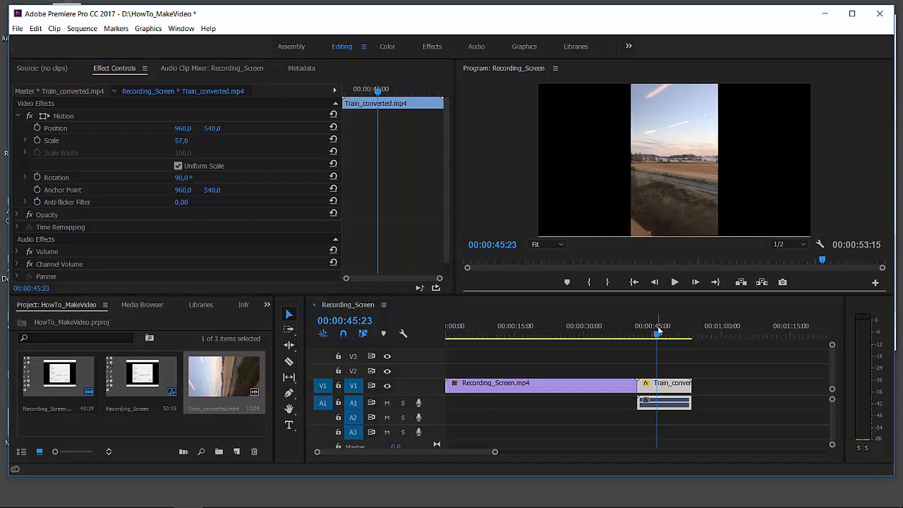
{"action": "left_click", "coordinate": [713, 357]}
{"action": "key", "text": "space"}
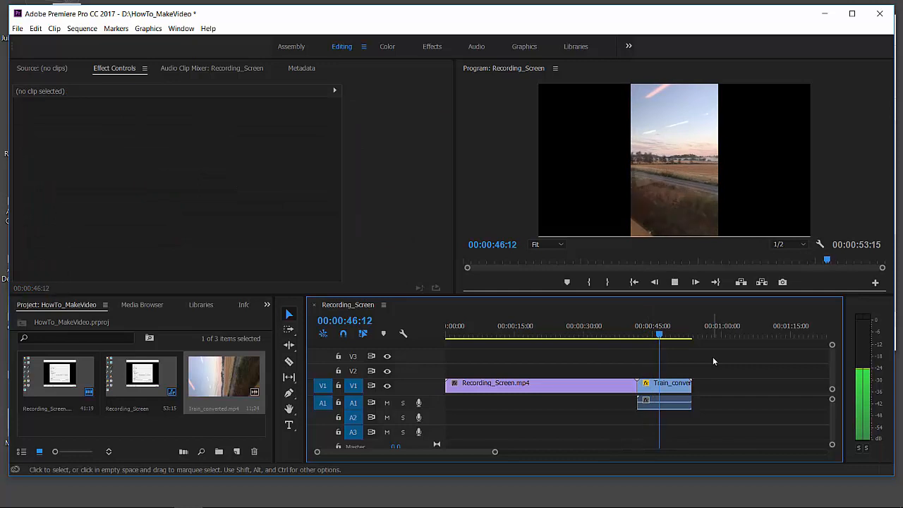
{"action": "left_click", "coordinate": [650, 329]}
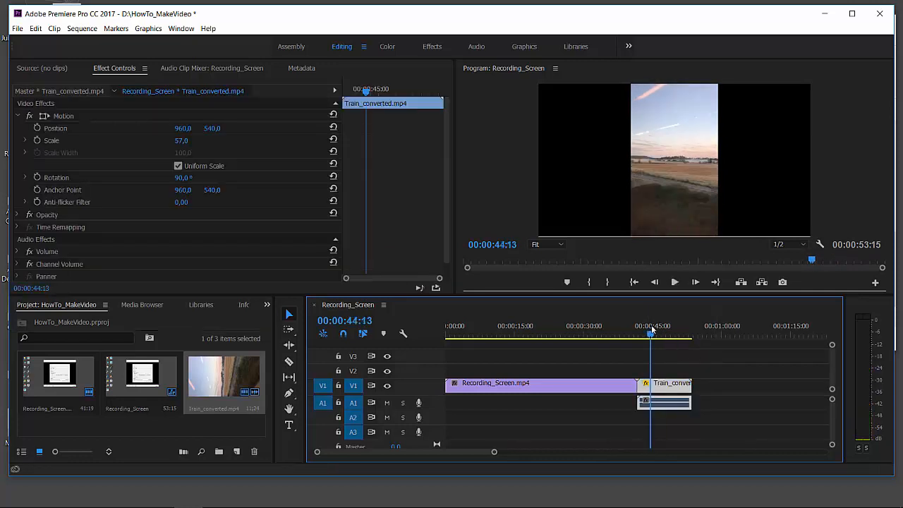
{"action": "left_click_drag", "start_coordinate": [652, 336], "coordinate": [653, 338]}
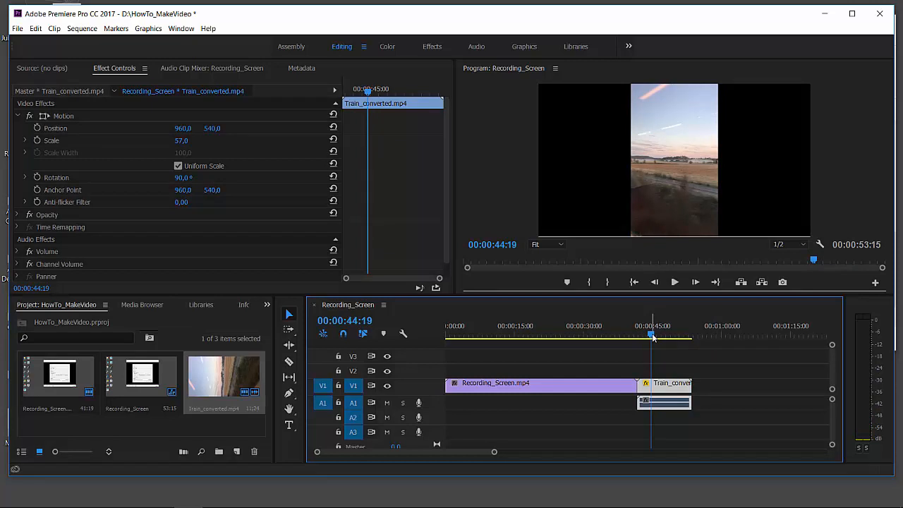
{"action": "key", "text": "space"}
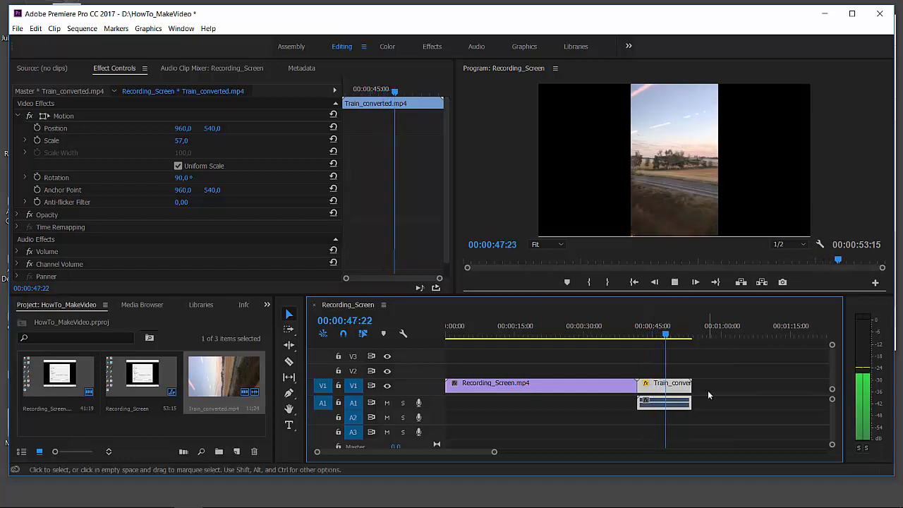
{"action": "key", "text": "space"}
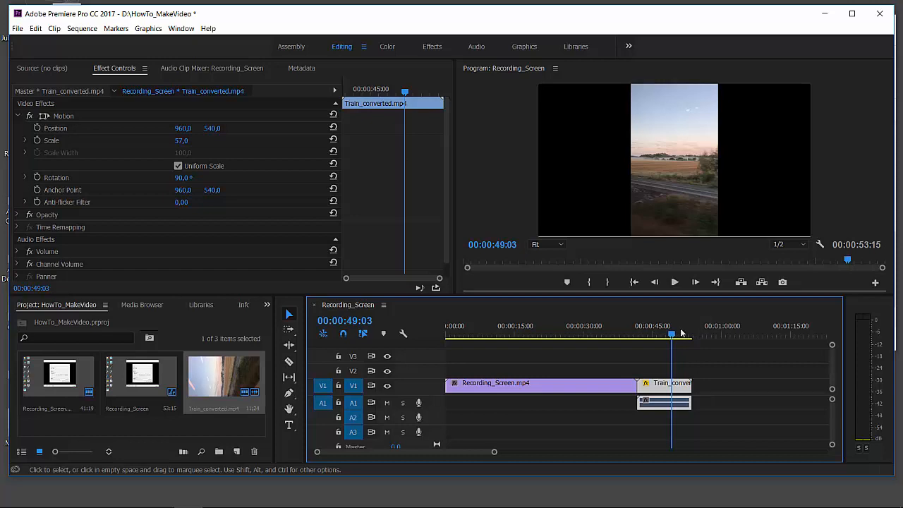
Step: Scrub through both clips, playing short parts from 00:00:44:00 and 00:00:17:23, and stop at 00:00:20:00
{"action": "left_click_drag", "start_coordinate": [669, 334], "coordinate": [655, 337]}
{"action": "left_click_drag", "start_coordinate": [555, 332], "coordinate": [557, 337]}
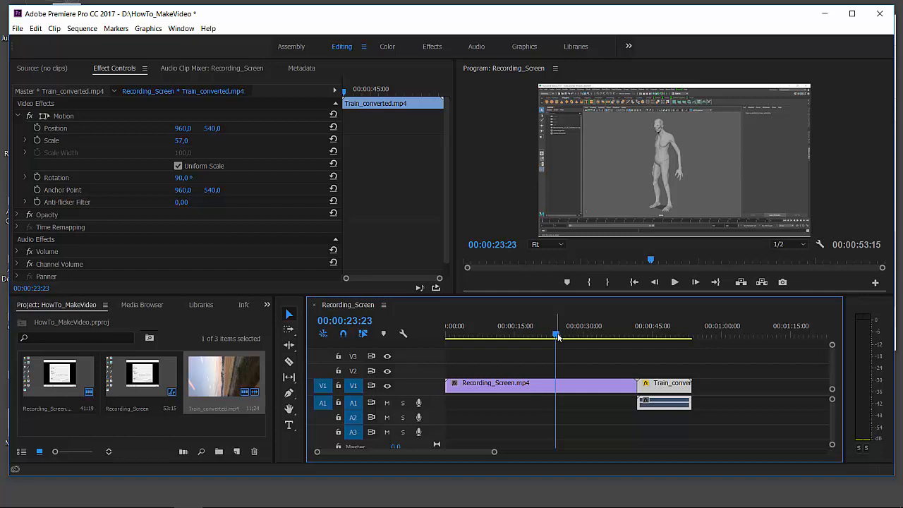
{"action": "left_click_drag", "start_coordinate": [558, 336], "coordinate": [581, 336]}
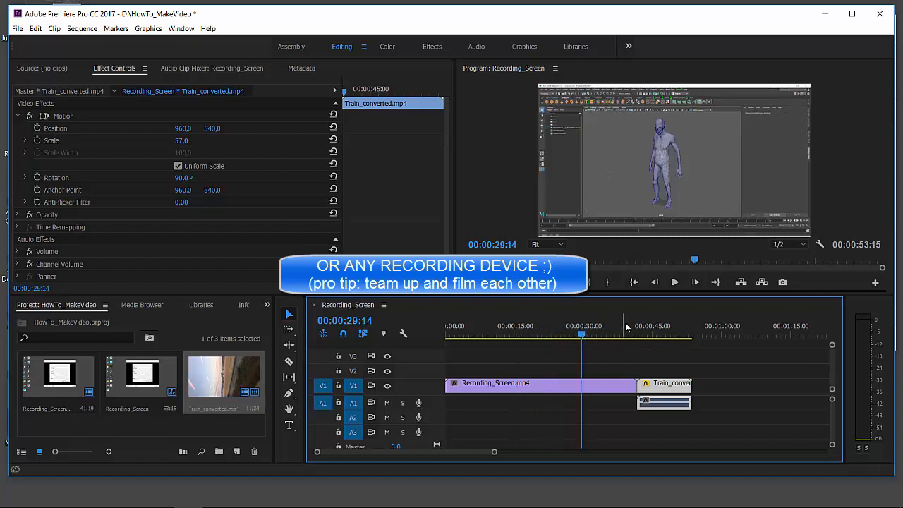
{"action": "left_click_drag", "start_coordinate": [640, 327], "coordinate": [648, 327]}
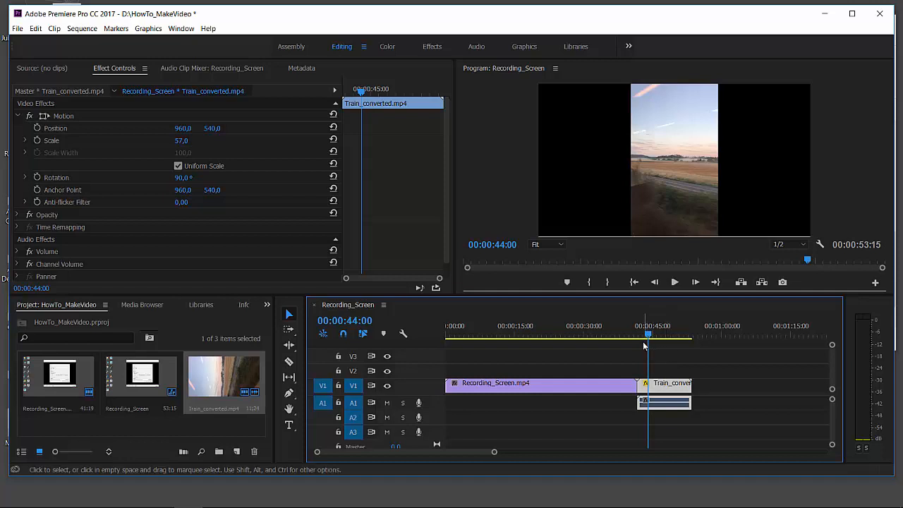
{"action": "key", "text": "space"}
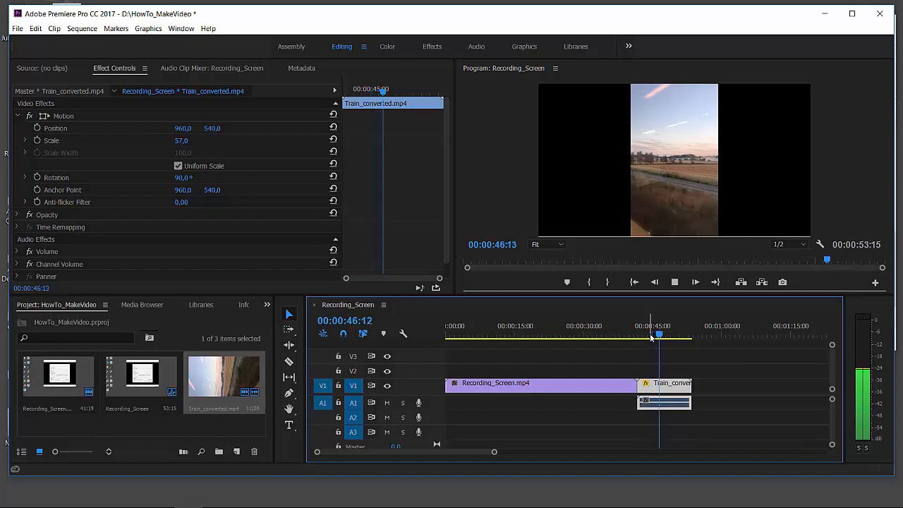
{"action": "key", "text": "space"}
{"action": "left_click", "coordinate": [530, 334]}
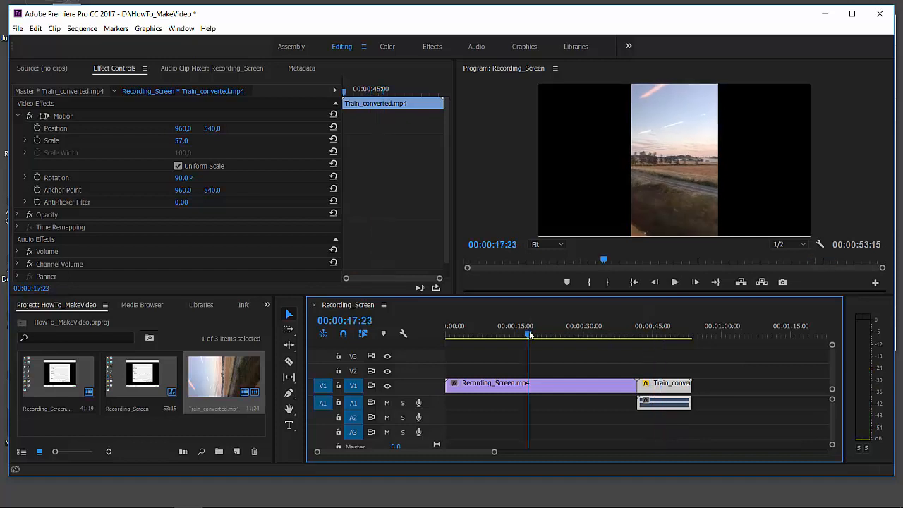
{"action": "key", "text": "space"}
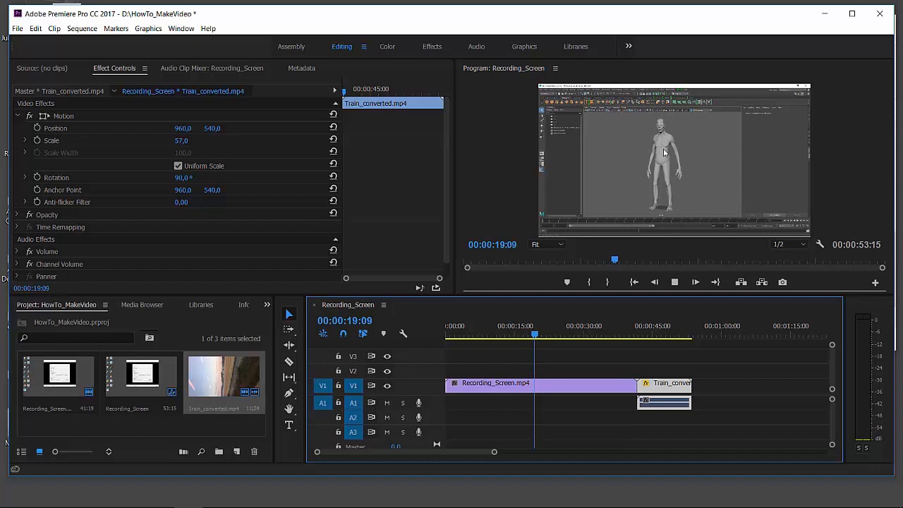
{"action": "key", "text": "space"}
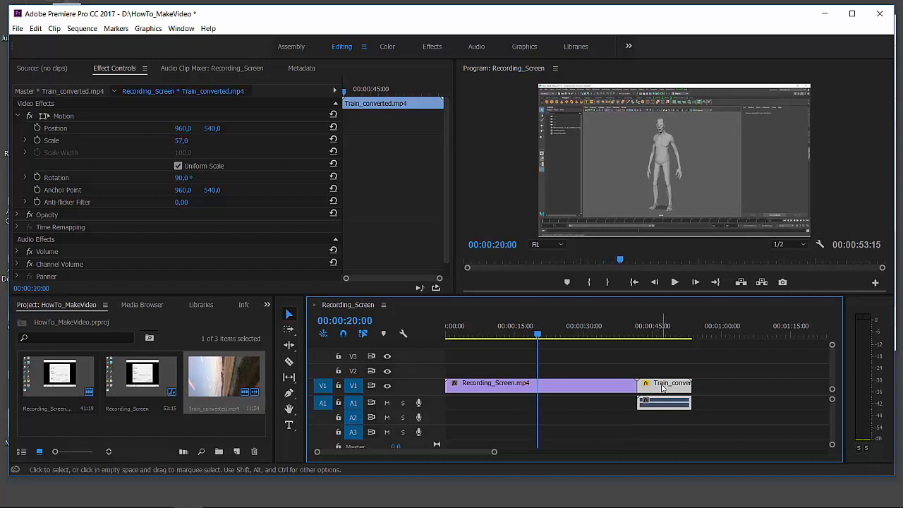
Step: Move the Train_converted.mp4 clip to V2 above Recording_Screen.mp4, starting at about 23 seconds, and preview the overlap
{"action": "left_click_drag", "start_coordinate": [661, 386], "coordinate": [575, 375]}
{"action": "key", "text": "space"}
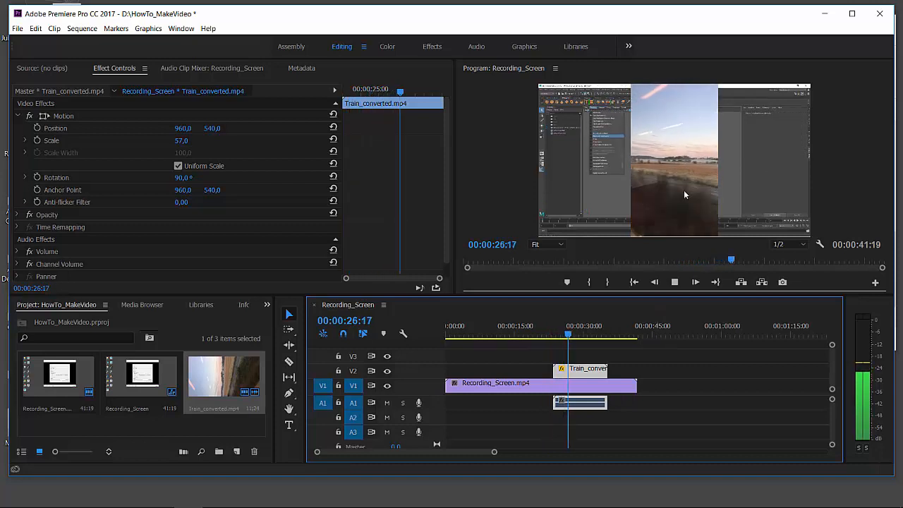
{"action": "key", "text": "space"}
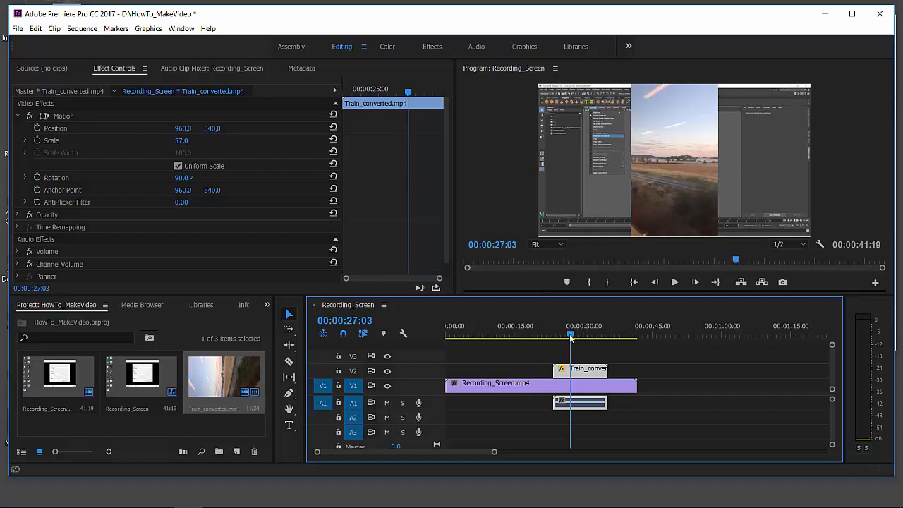
Step: Shift the Train_converted.mp4 clip on V2 so that it starts at the 00:00:24:24 playhead position
{"action": "mouse_move", "coordinate": [565, 339]}
{"action": "left_mouse_down"}
{"action": "mouse_move", "coordinate": [528, 325]}
{"action": "mouse_move", "coordinate": [558, 329]}
{"action": "left_mouse_up"}
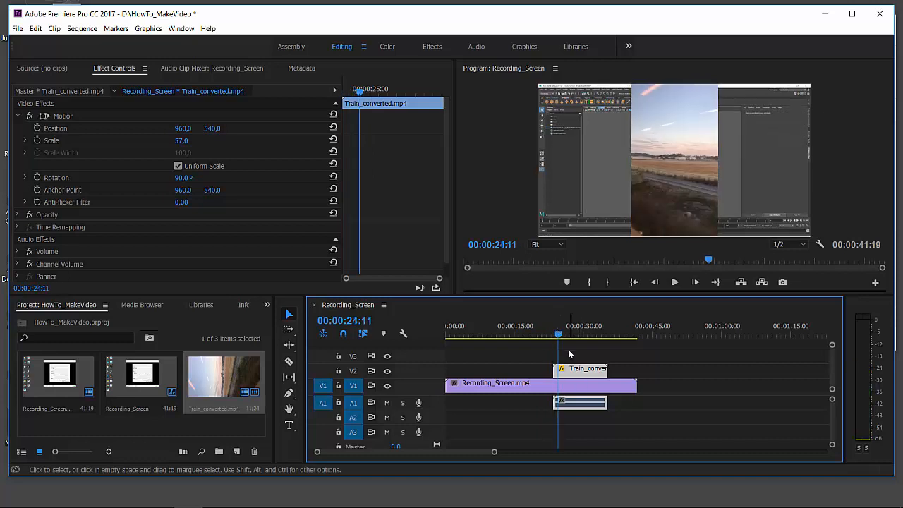
{"action": "mouse_move", "coordinate": [557, 337]}
{"action": "left_mouse_down"}
{"action": "mouse_move", "coordinate": [552, 344]}
{"action": "mouse_move", "coordinate": [559, 346]}
{"action": "left_mouse_up"}
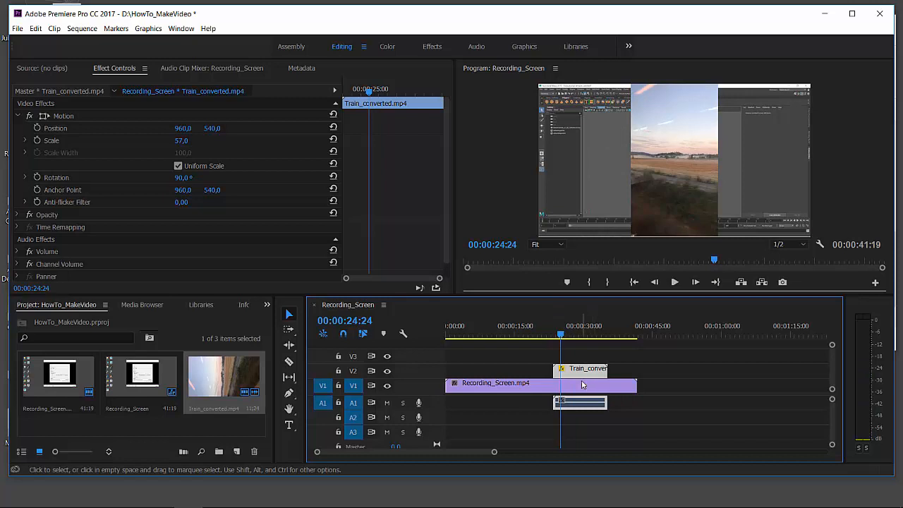
{"action": "left_click_drag", "start_coordinate": [580, 371], "coordinate": [595, 372]}
Step: Try splitting the Train_converted.mp4 clip at 00:00:26:18 and moving its second part to 00:00:34:10, and undo both edits
{"action": "left_click", "coordinate": [568, 334]}
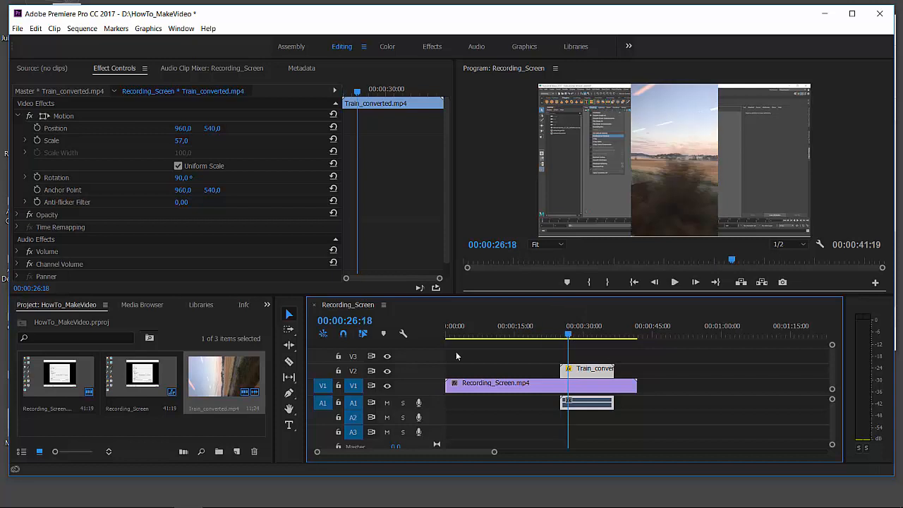
{"action": "left_click", "coordinate": [289, 361]}
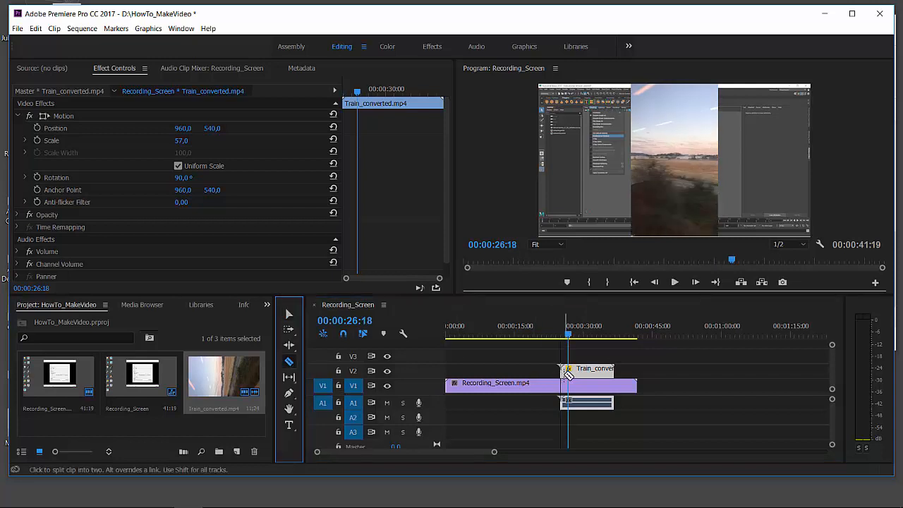
{"action": "left_click", "coordinate": [568, 371]}
{"action": "left_click", "coordinate": [289, 313]}
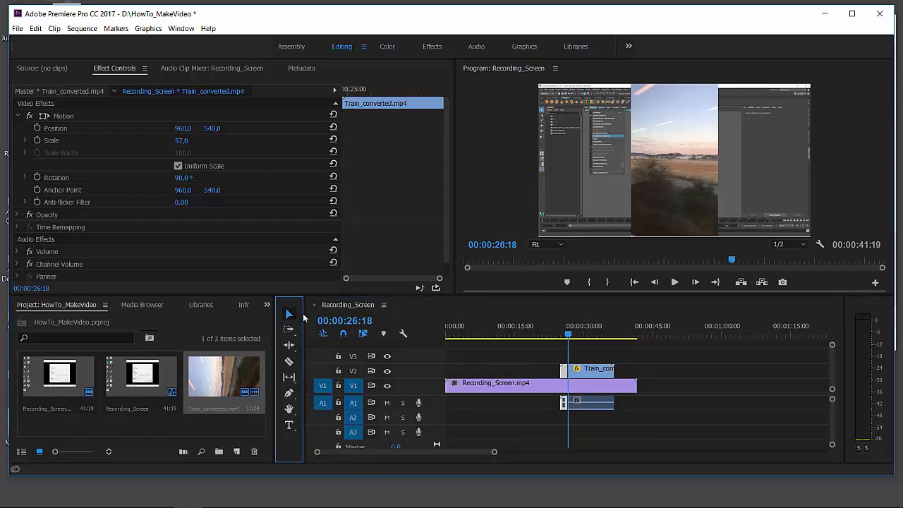
{"action": "left_click_drag", "start_coordinate": [600, 370], "coordinate": [635, 368]}
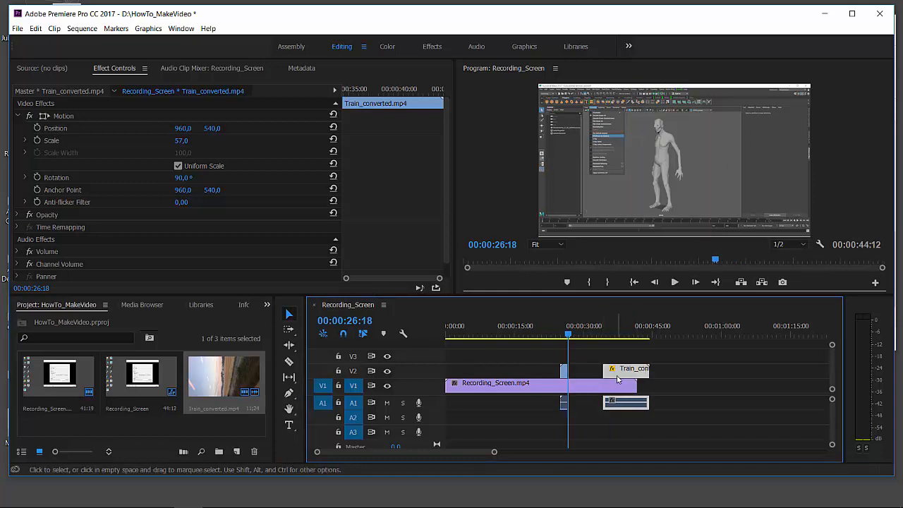
{"action": "key", "text": "ctrl+z"}
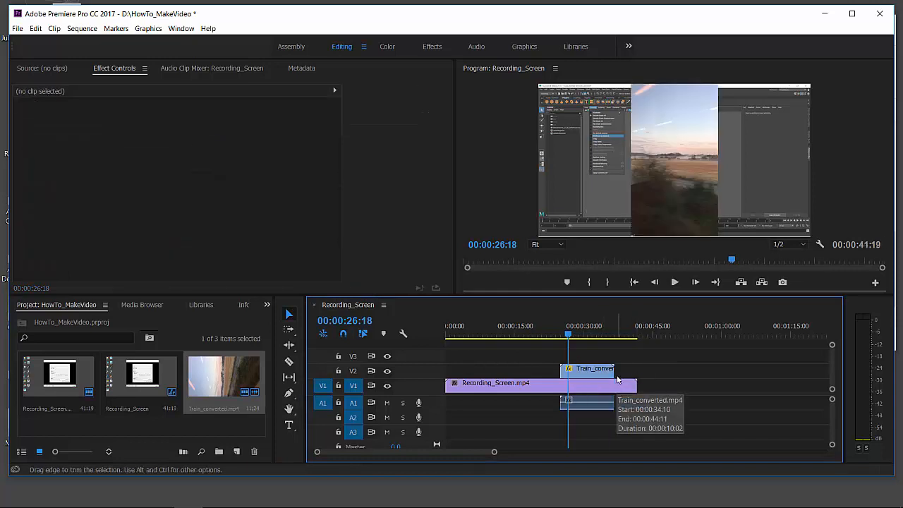
Step: Unlink the audio from the video of the Train_converted.mp4 clip
{"action": "left_click", "coordinate": [560, 327]}
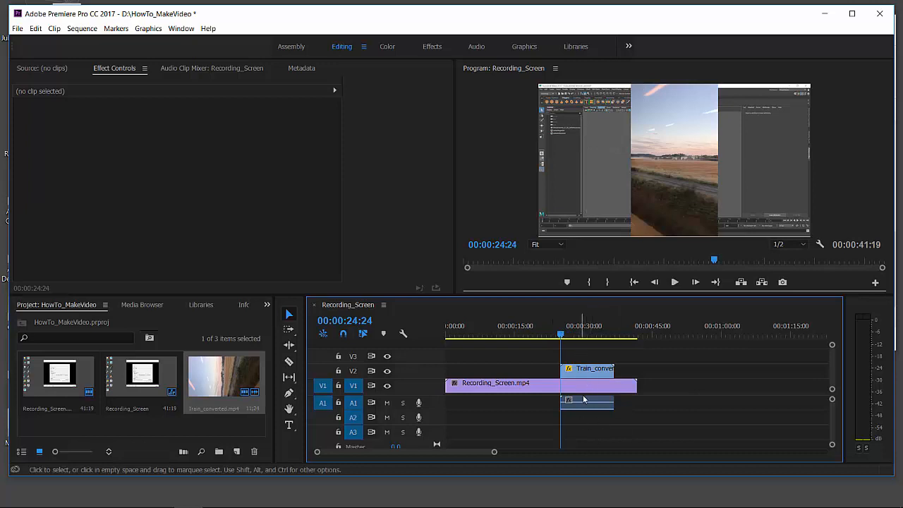
{"action": "left_click", "coordinate": [566, 334]}
{"action": "left_click_drag", "start_coordinate": [568, 336], "coordinate": [562, 334]}
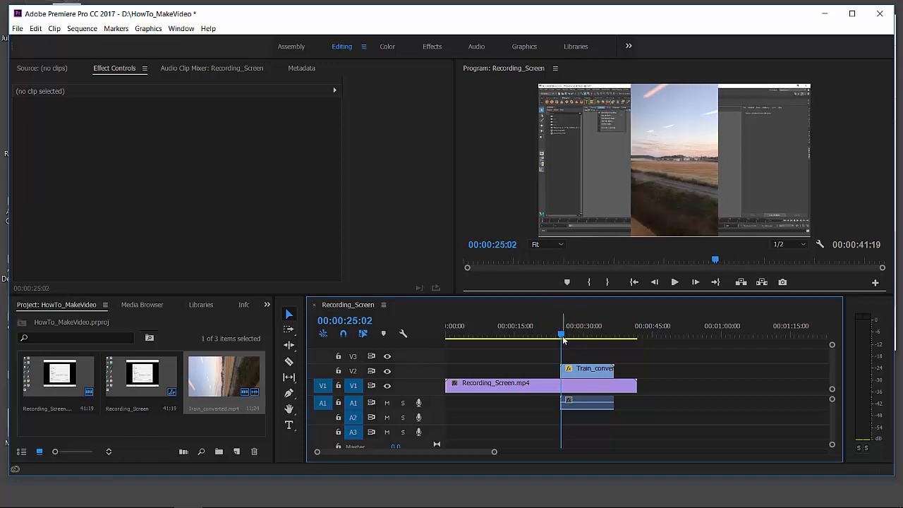
{"action": "left_click", "coordinate": [589, 370]}
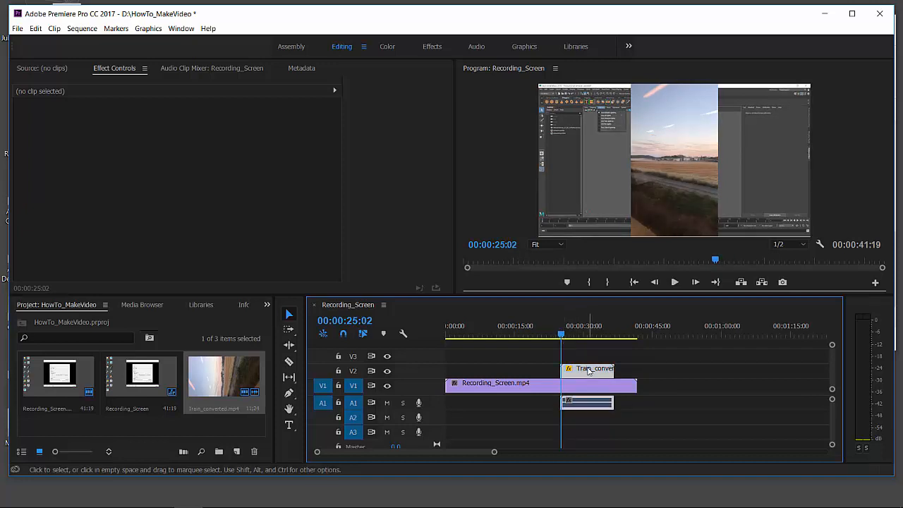
{"action": "left_click", "coordinate": [35, 29]}
{"action": "mouse_move", "coordinate": [53, 31]}
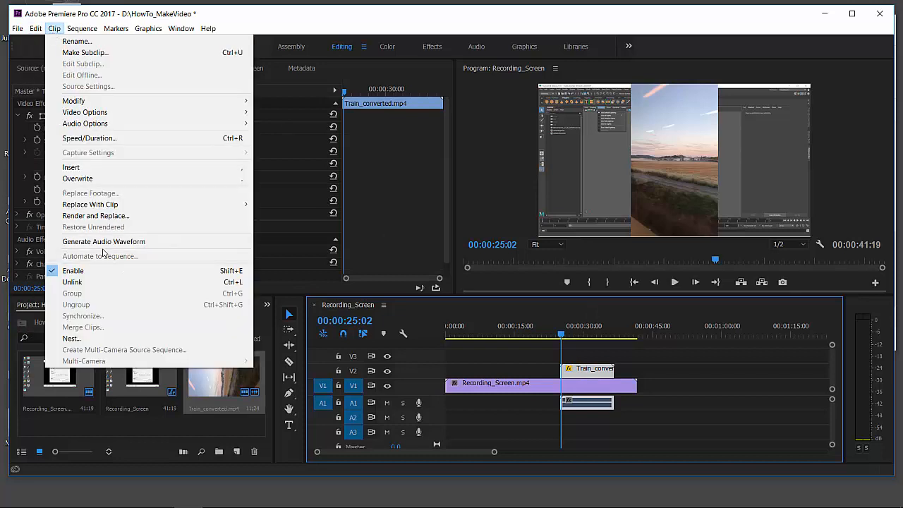
{"action": "left_click", "coordinate": [90, 283]}
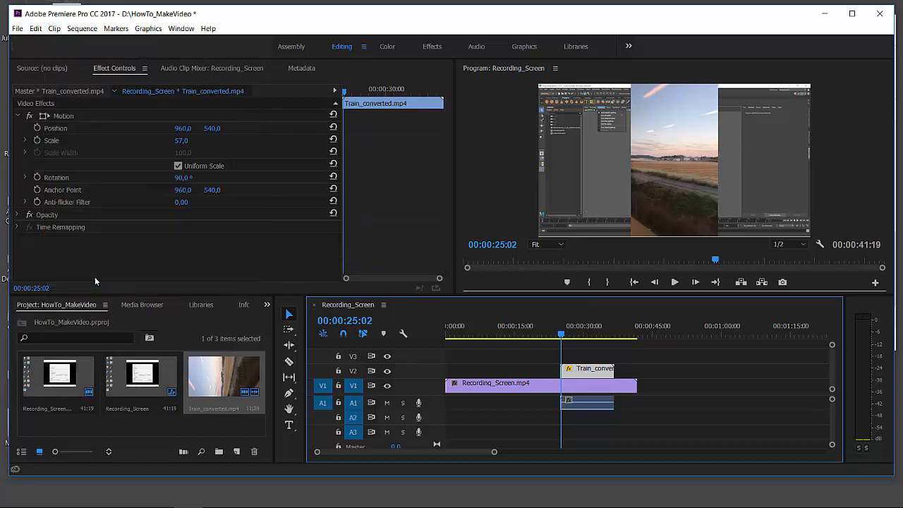
{"action": "left_click", "coordinate": [625, 357]}
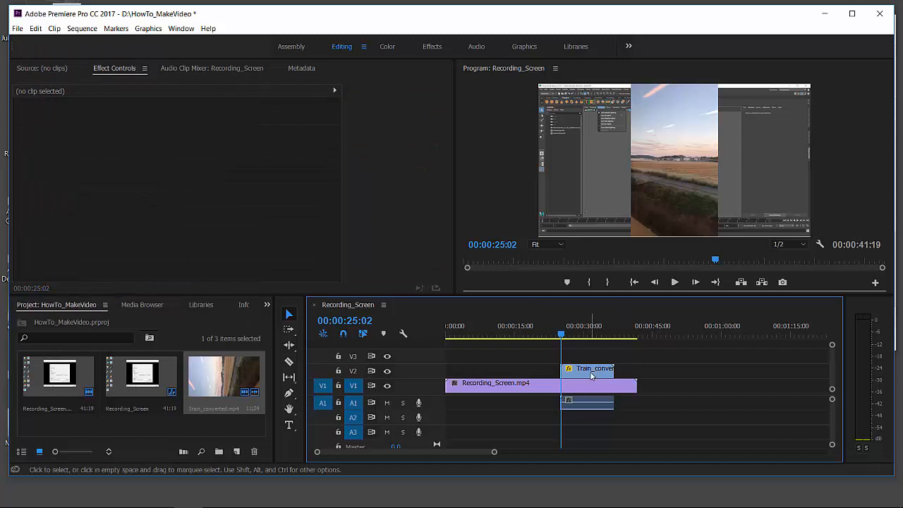
Step: Try moving the unlinked Train_converted.mp4 video without its audio to 00:00:29:23, and undo the moves
{"action": "left_click", "coordinate": [591, 375]}
{"action": "mouse_move", "coordinate": [591, 375]}
{"action": "left_mouse_down"}
{"action": "mouse_move", "coordinate": [643, 366]}
{"action": "mouse_move", "coordinate": [629, 353]}
{"action": "mouse_move", "coordinate": [637, 359]}
{"action": "mouse_move", "coordinate": [605, 377]}
{"action": "left_mouse_up"}
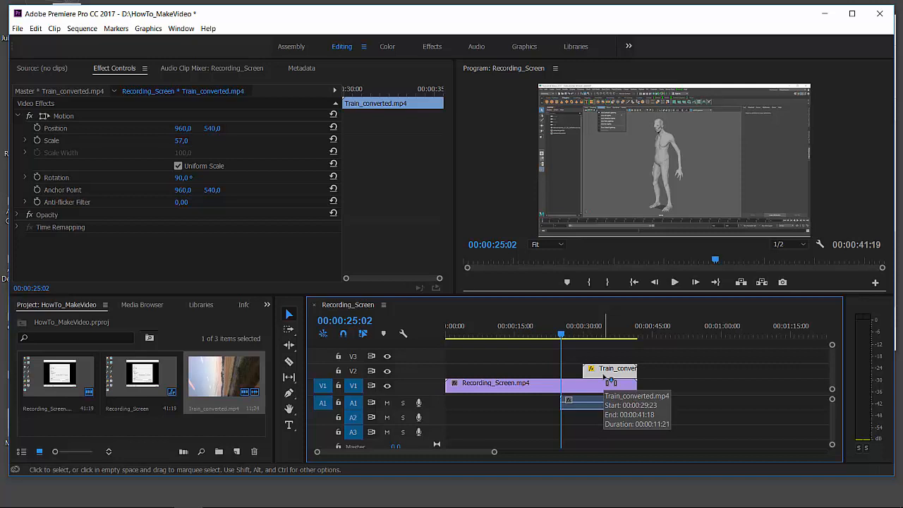
{"action": "key", "text": "ctrl+z"}
{"action": "key", "text": "ctrl+shift+z"}
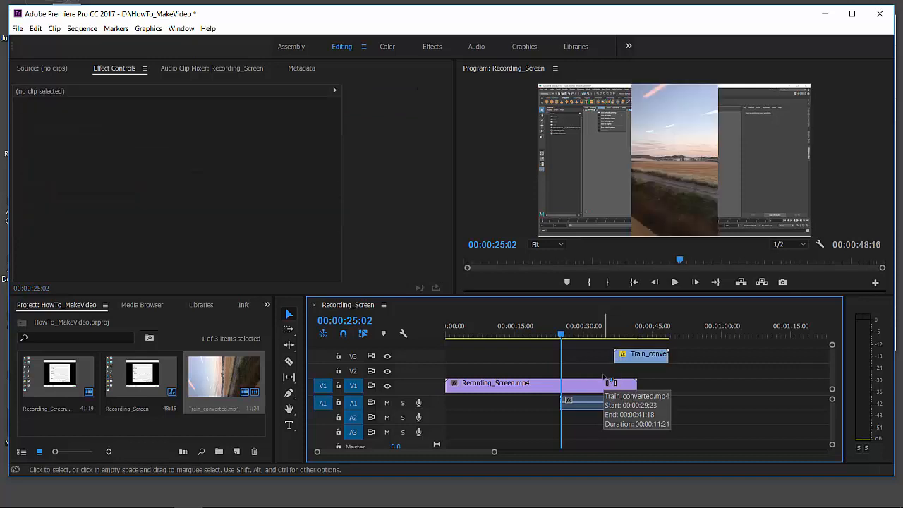
{"action": "left_click", "coordinate": [604, 374]}
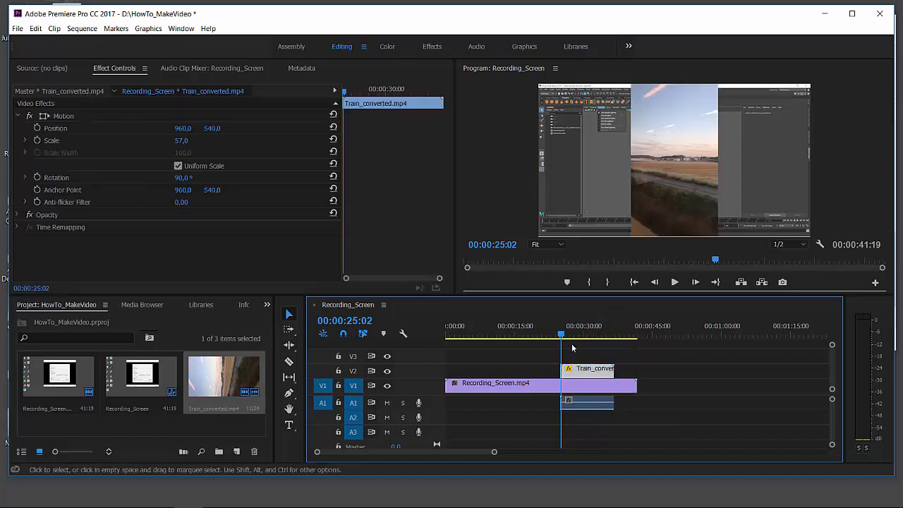
Step: Split the Train_converted.mp4 video at 00:00:27:16 and trim the start of its second part to about 00:00:32:15
{"action": "left_click_drag", "start_coordinate": [561, 336], "coordinate": [572, 341]}
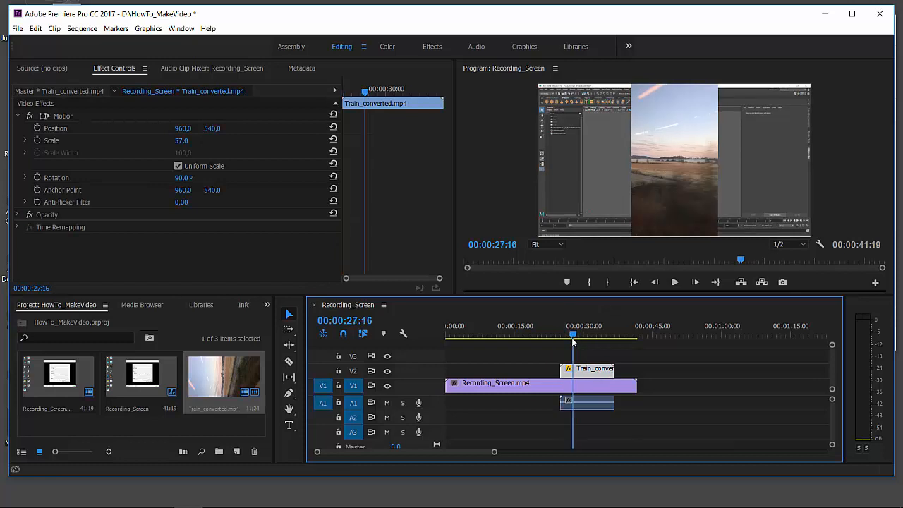
{"action": "left_click", "coordinate": [289, 361]}
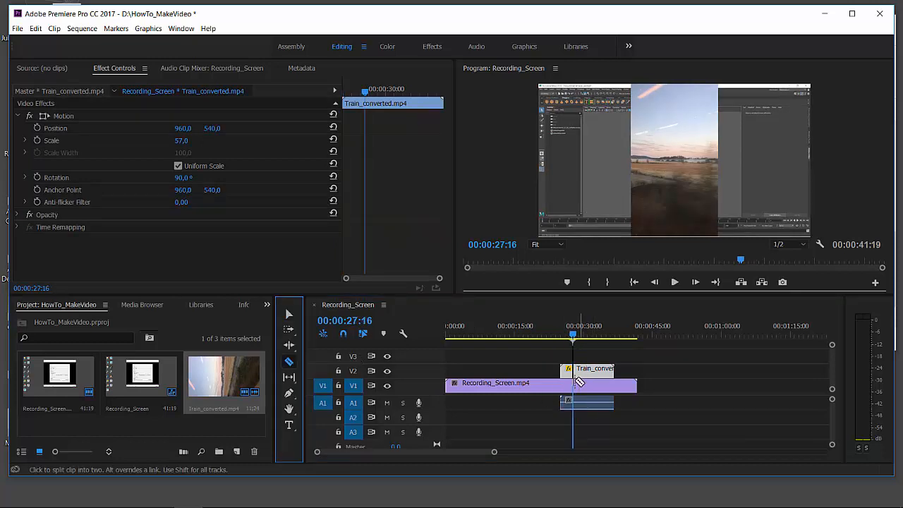
{"action": "left_click", "coordinate": [575, 371]}
{"action": "left_click", "coordinate": [288, 314]}
{"action": "left_click_drag", "start_coordinate": [581, 371], "coordinate": [599, 367]}
Step: Split Recording_Screen.mp4 at 00:00:24:24 and trim the start of its second part to the end of the first Train_converted.mp4 part
{"action": "left_click", "coordinate": [567, 389]}
{"action": "left_click_drag", "start_coordinate": [569, 335], "coordinate": [561, 337]}
{"action": "left_click", "coordinate": [289, 361]}
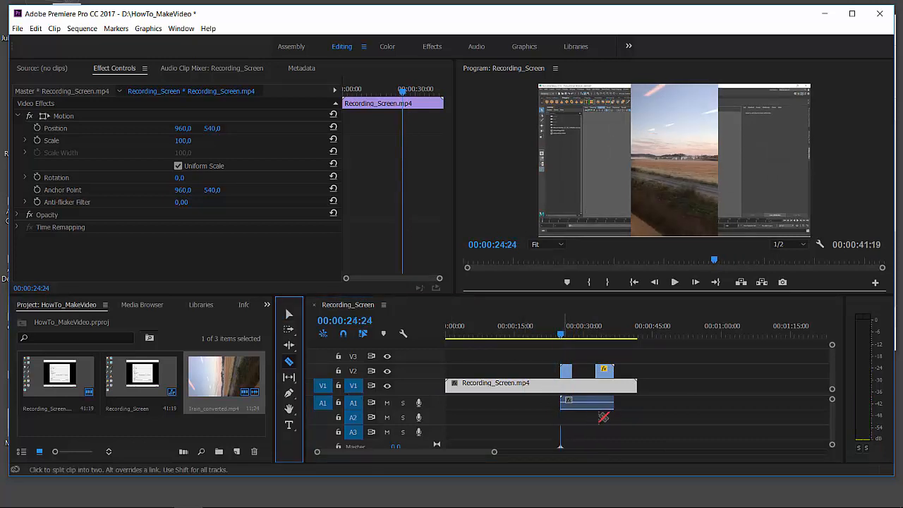
{"action": "left_click", "coordinate": [564, 384]}
{"action": "left_click", "coordinate": [289, 314]}
{"action": "left_click", "coordinate": [553, 384]}
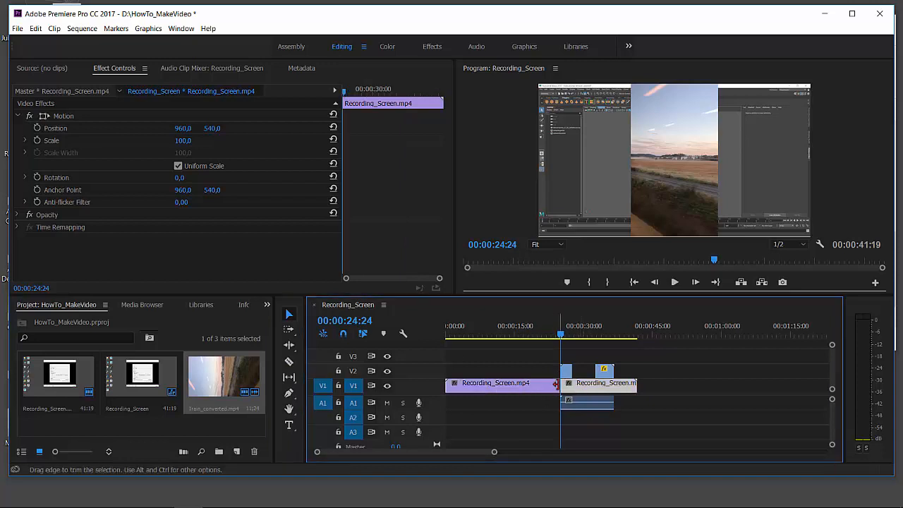
{"action": "left_click_drag", "start_coordinate": [559, 385], "coordinate": [578, 386]}
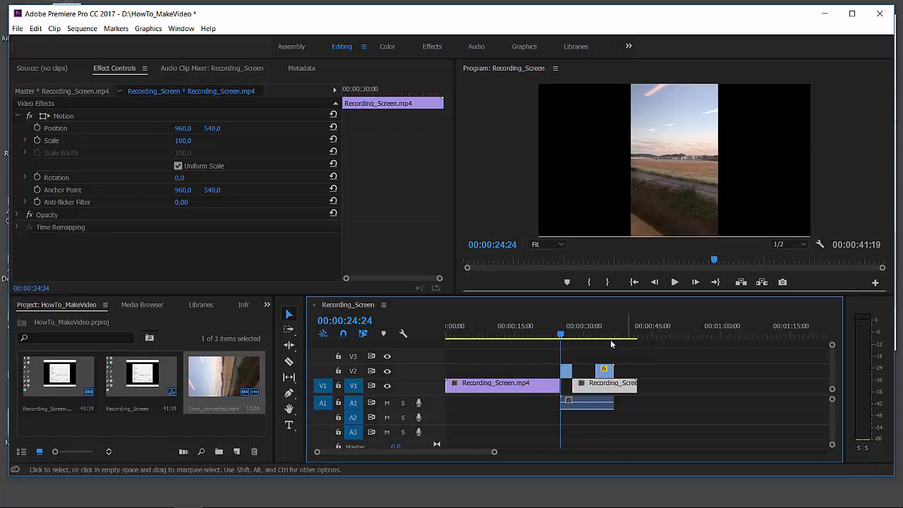
Step: Split the second Recording_Screen.mp4 part at 00:00:32:15 and trim the new part's start to the end of the second Train_converted.mp4 part
{"action": "left_click", "coordinate": [596, 335]}
{"action": "left_click_drag", "start_coordinate": [596, 335], "coordinate": [598, 335]}
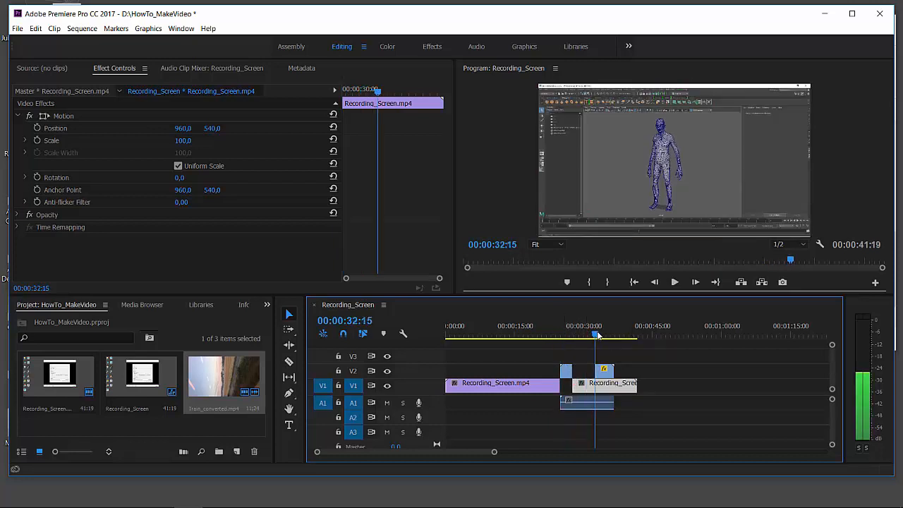
{"action": "key", "text": "c"}
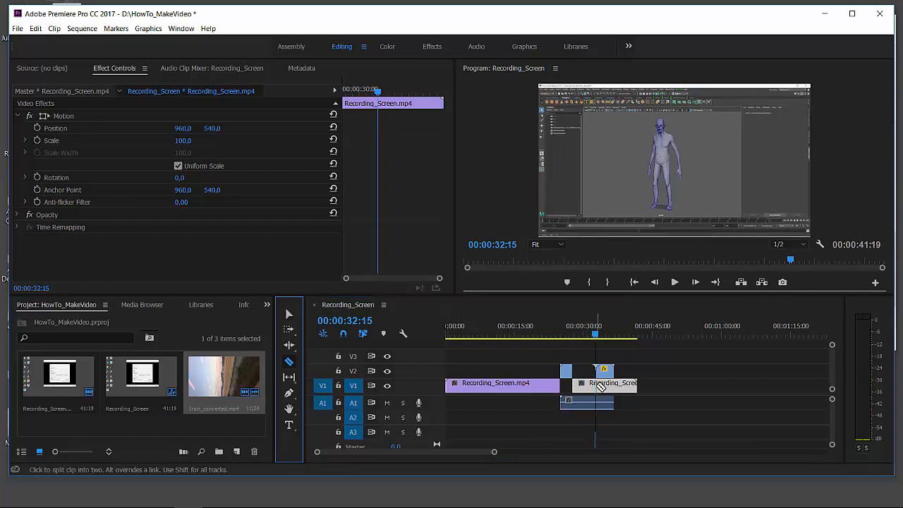
{"action": "left_click", "coordinate": [598, 385]}
{"action": "left_click", "coordinate": [289, 321]}
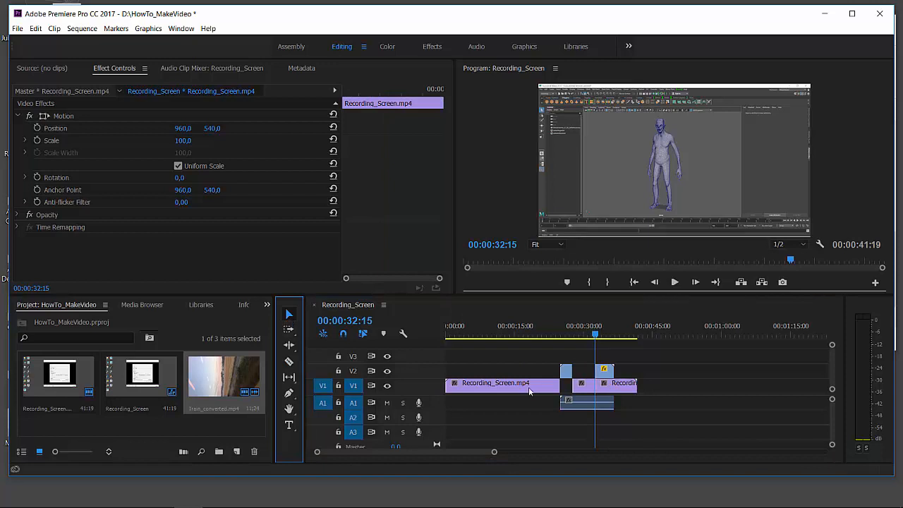
{"action": "left_click", "coordinate": [600, 383]}
{"action": "left_click_drag", "start_coordinate": [599, 385], "coordinate": [613, 384]}
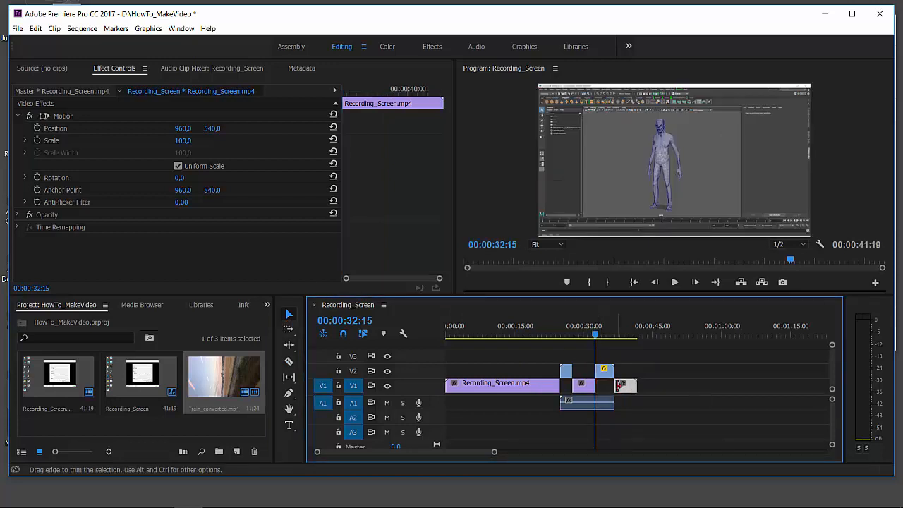
Step: Preview to 00:00:35:01, trim the second Train_converted.mp4 part's end there, and extend the last Recording_Screen.mp4 part back to meet it
{"action": "left_click", "coordinate": [554, 337]}
{"action": "key", "text": "space"}
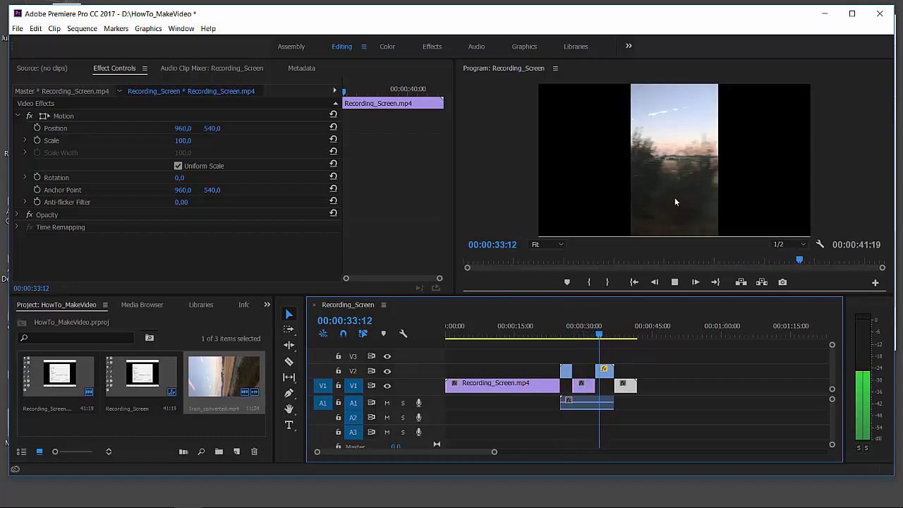
{"action": "key", "text": "space"}
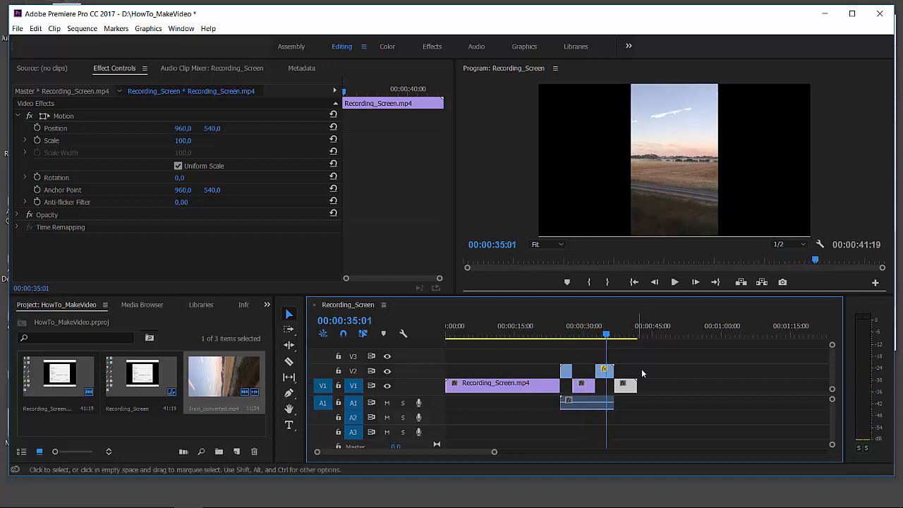
{"action": "mouse_move", "coordinate": [614, 370]}
{"action": "left_mouse_down"}
{"action": "mouse_move", "coordinate": [604, 369]}
{"action": "mouse_move", "coordinate": [606, 385]}
{"action": "left_mouse_up"}
{"action": "left_click_drag", "start_coordinate": [607, 336], "coordinate": [594, 336]}
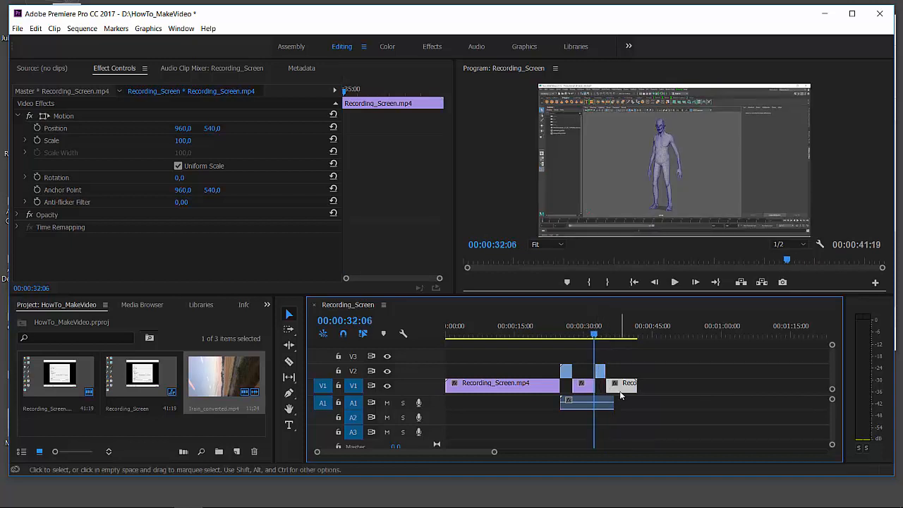
{"action": "left_click_drag", "start_coordinate": [607, 385], "coordinate": [607, 384]}
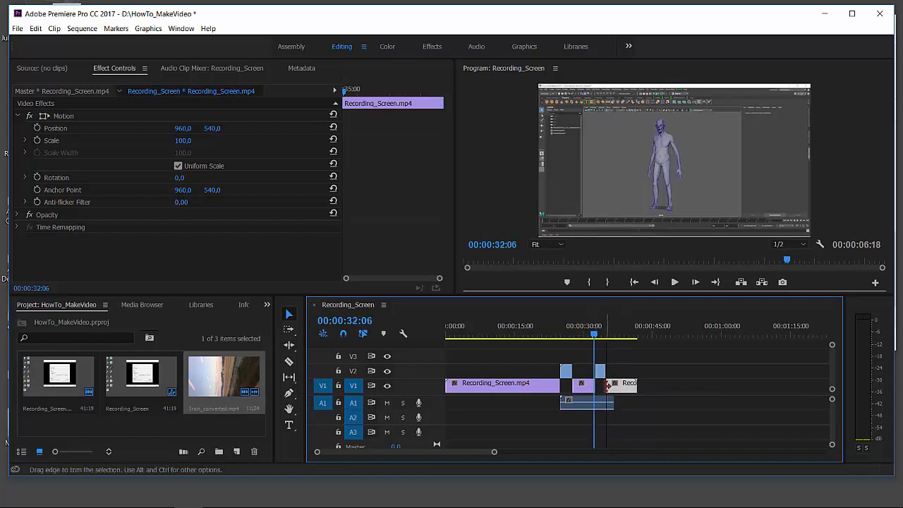
Step: Play the alternating cuts up to 00:00:36:13 and return the playhead to 00:00:25:02
{"action": "left_click", "coordinate": [562, 334]}
{"action": "key", "text": "space"}
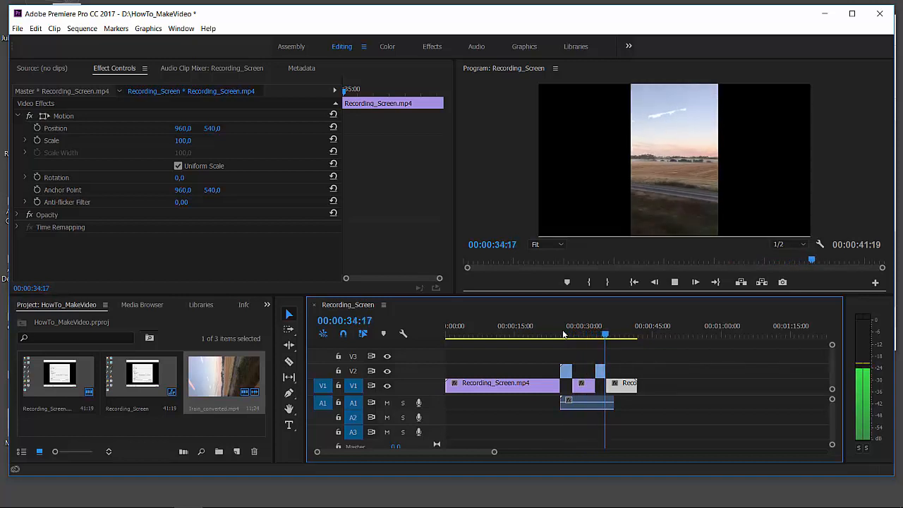
{"action": "key", "text": "space"}
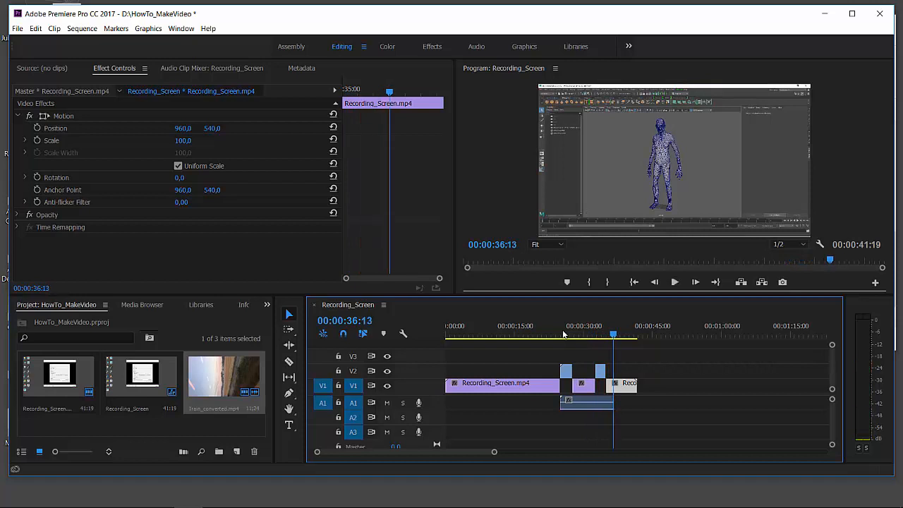
{"action": "left_click", "coordinate": [563, 335]}
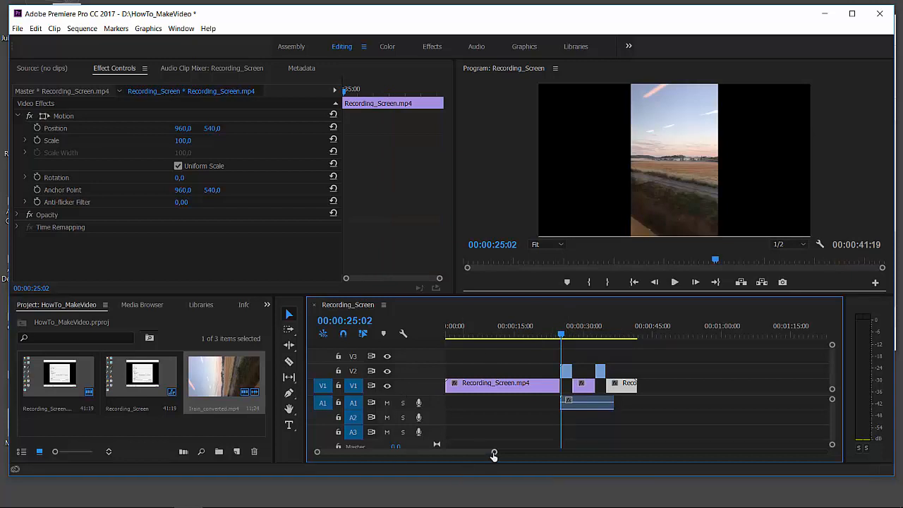
Step: Mark the whole sequence with an In point at 00:00:00:00 and an Out point at 00:00:41:19
{"action": "left_click_drag", "start_coordinate": [495, 454], "coordinate": [514, 457]}
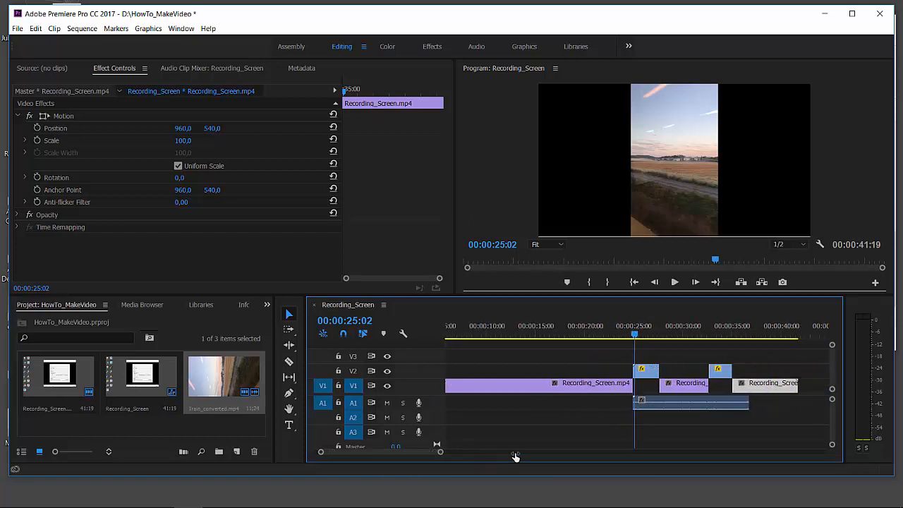
{"action": "left_click_drag", "start_coordinate": [638, 333], "coordinate": [533, 333]}
{"action": "left_click_drag", "start_coordinate": [436, 451], "coordinate": [529, 452]}
{"action": "left_click_drag", "start_coordinate": [533, 335], "coordinate": [431, 343]}
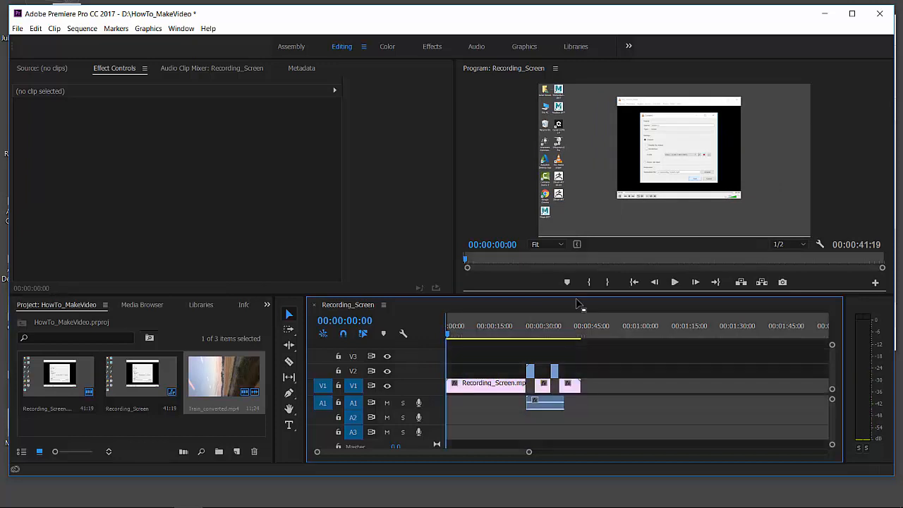
{"action": "left_click", "coordinate": [505, 327]}
{"action": "mouse_move", "coordinate": [579, 327]}
{"action": "left_mouse_down"}
{"action": "mouse_move", "coordinate": [589, 327]}
{"action": "mouse_move", "coordinate": [581, 336]}
{"action": "left_mouse_up"}
{"action": "key", "text": "o"}
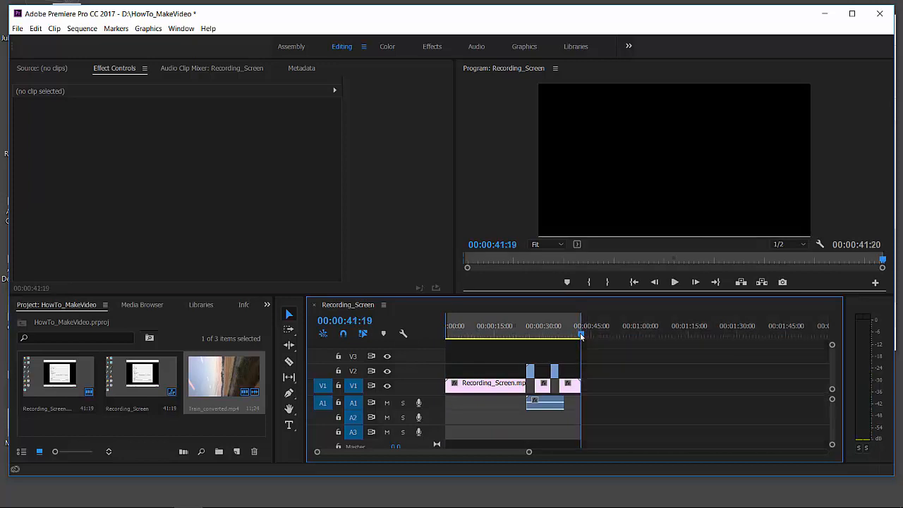
Step: Mark new In and Out points around the span of the Train_converted.mp4 audio clip, leaving the playhead at 00:00:30:12
{"action": "left_click_drag", "start_coordinate": [581, 336], "coordinate": [544, 334]}
{"action": "key", "text": "i"}
{"action": "key", "text": "o"}
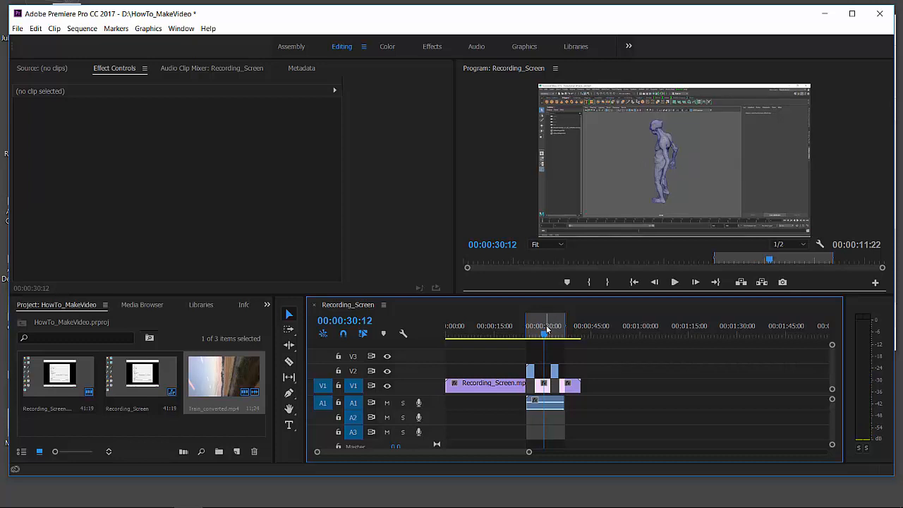
Step: Open the media export settings for the sequence and set the format to QuickTime
{"action": "left_click", "coordinate": [16, 29]}
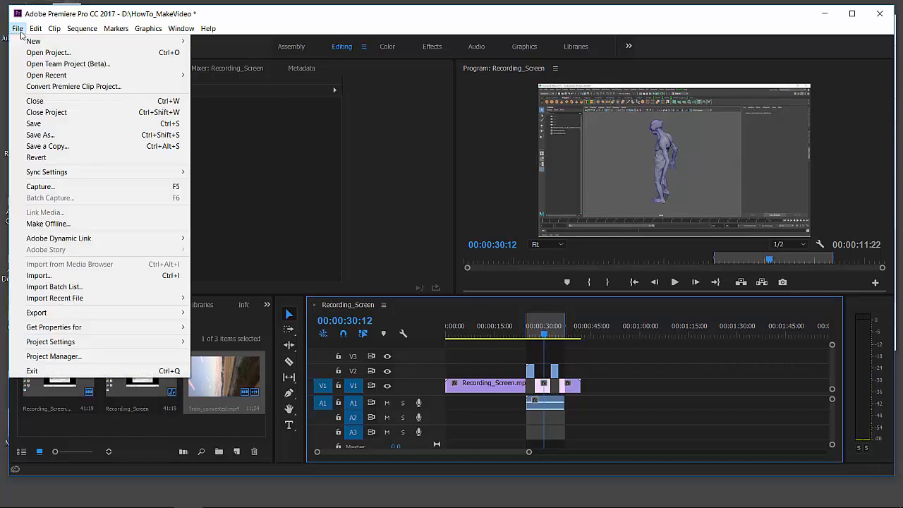
{"action": "mouse_move", "coordinate": [117, 316]}
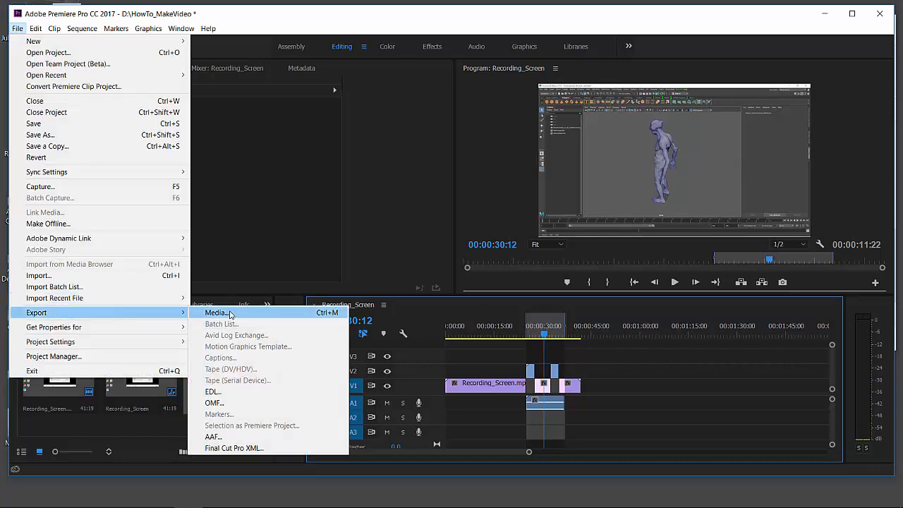
{"action": "left_click", "coordinate": [229, 311]}
{"action": "left_click", "coordinate": [639, 64]}
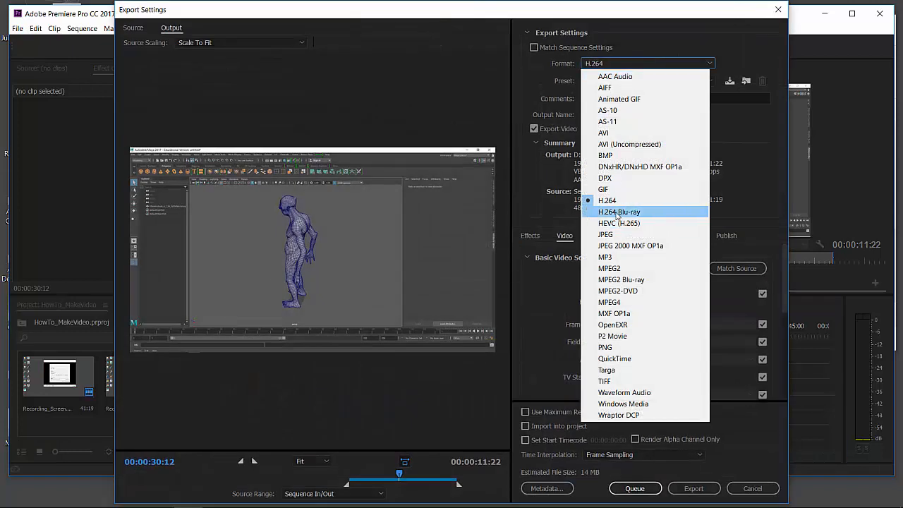
{"action": "left_click", "coordinate": [616, 361]}
Step: Review the available QuickTime presets and video codecs, keeping the PAL DV preset and DV25 PAL codec
{"action": "left_click", "coordinate": [629, 77]}
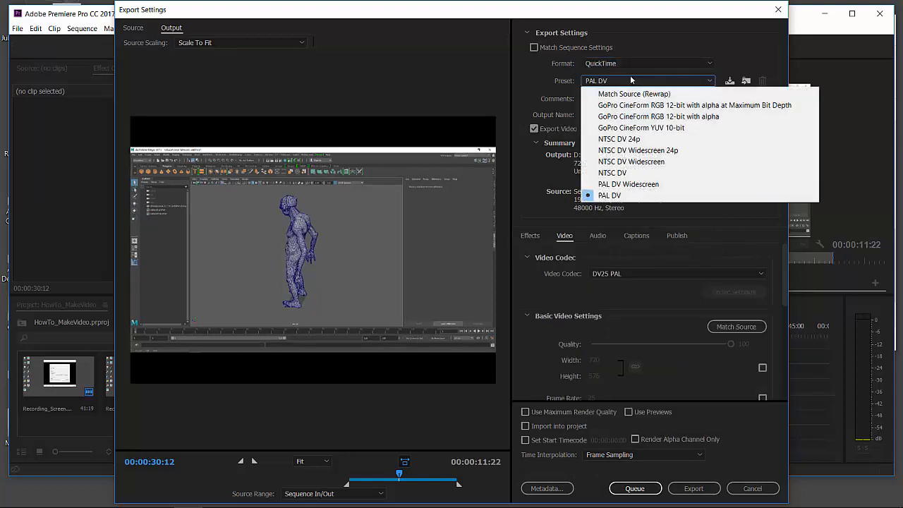
{"action": "left_click", "coordinate": [588, 82]}
{"action": "left_click", "coordinate": [620, 274]}
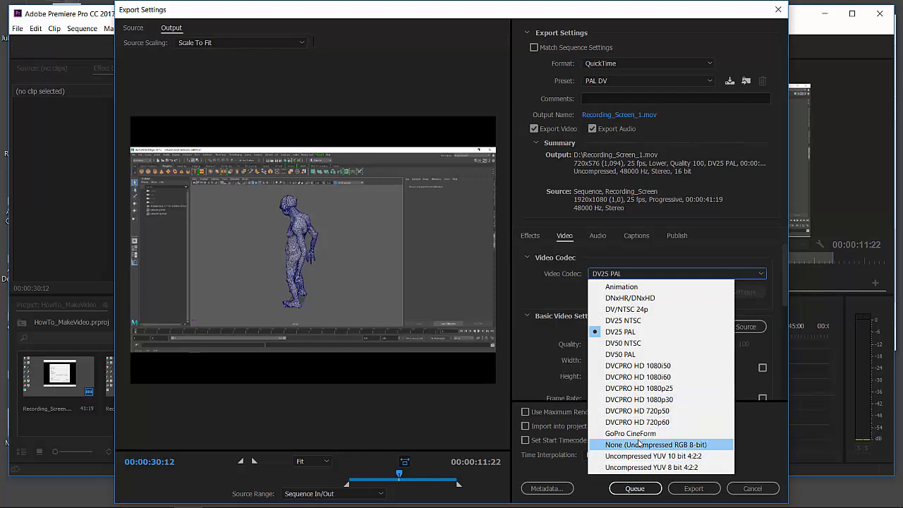
{"action": "left_click", "coordinate": [748, 206]}
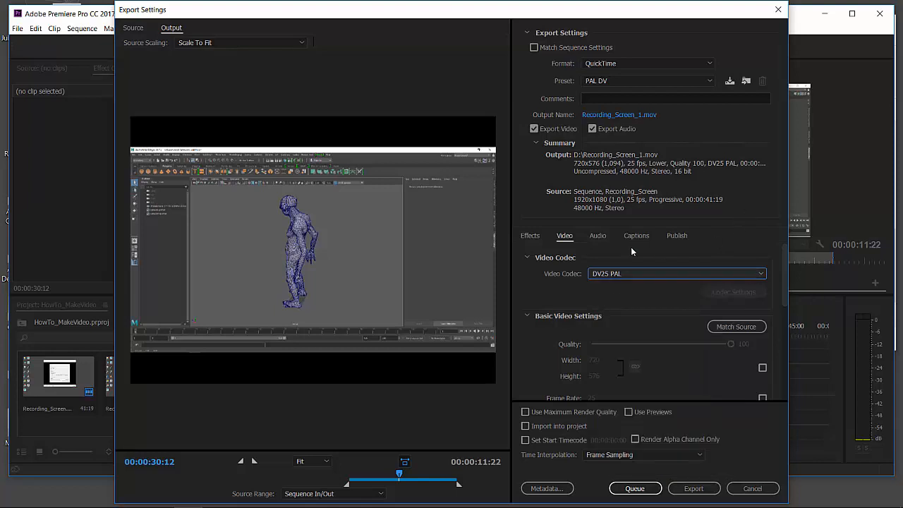
Step: Set the export format to H.264 with the HD 1080p 25 preset and review its basic video settings
{"action": "left_click", "coordinate": [622, 63]}
{"action": "left_click", "coordinate": [616, 203]}
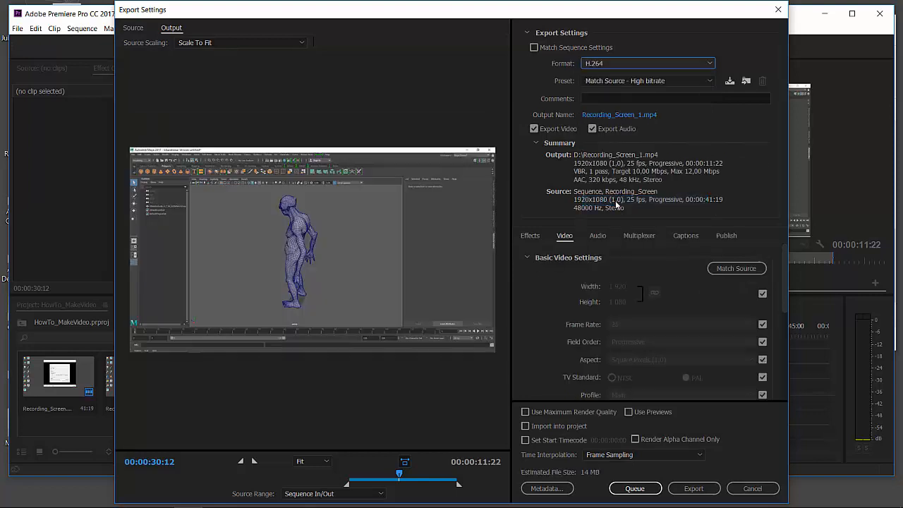
{"action": "left_click", "coordinate": [611, 83]}
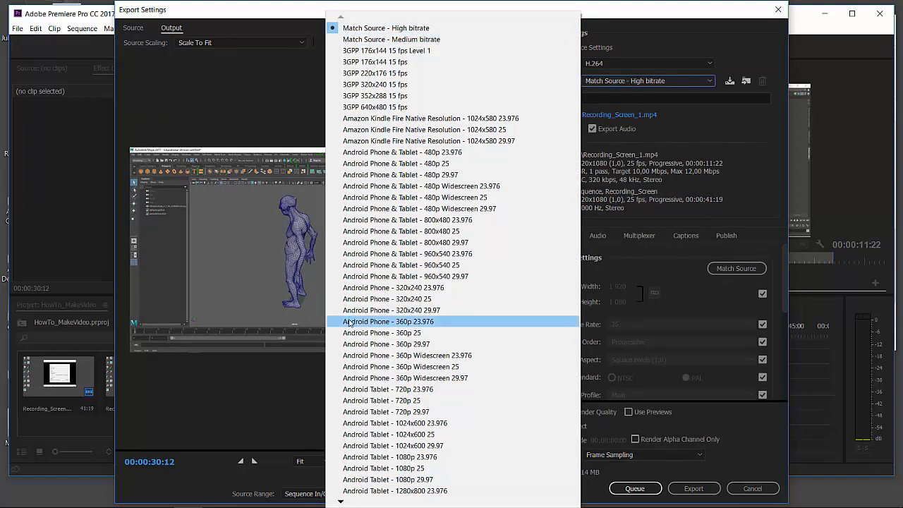
{"action": "mouse_move", "coordinate": [339, 501]}
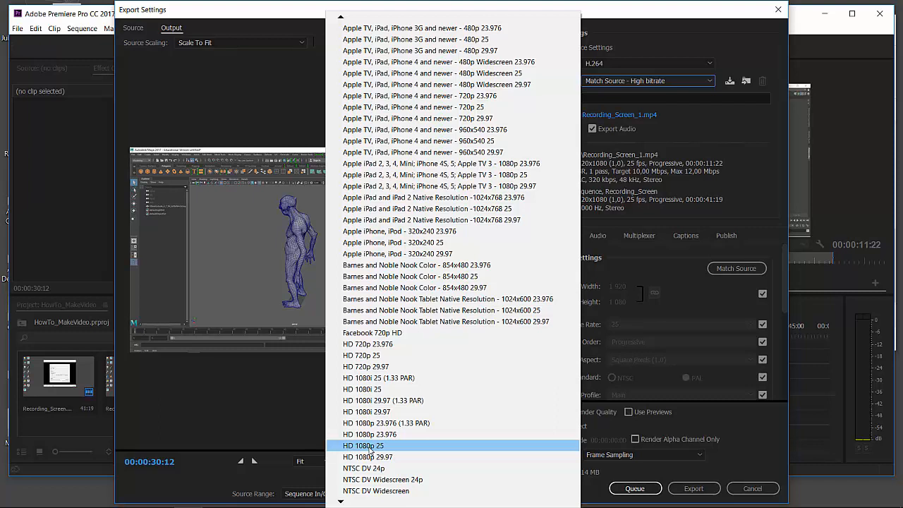
{"action": "left_click", "coordinate": [378, 446]}
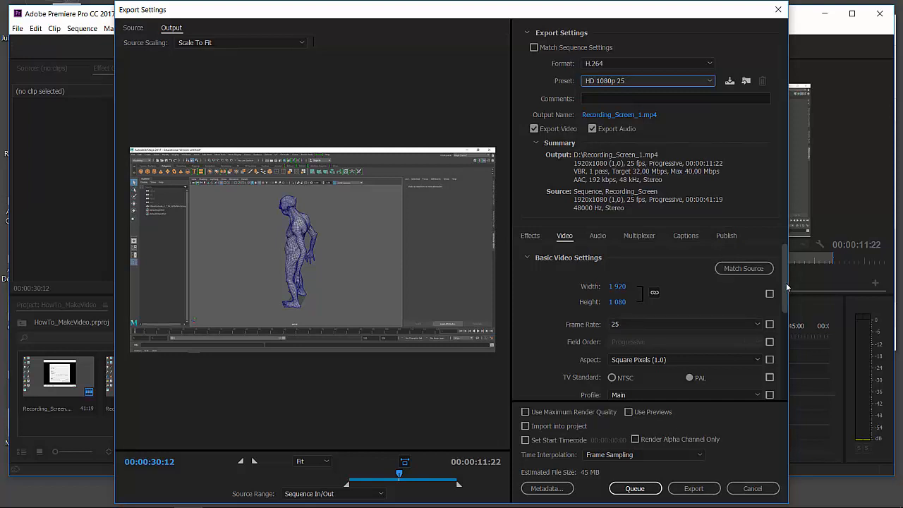
{"action": "scroll", "coordinate": [784, 290], "scroll_direction": "down", "scroll_amount": 1}
{"action": "left_click_drag", "start_coordinate": [784, 292], "coordinate": [786, 97]}
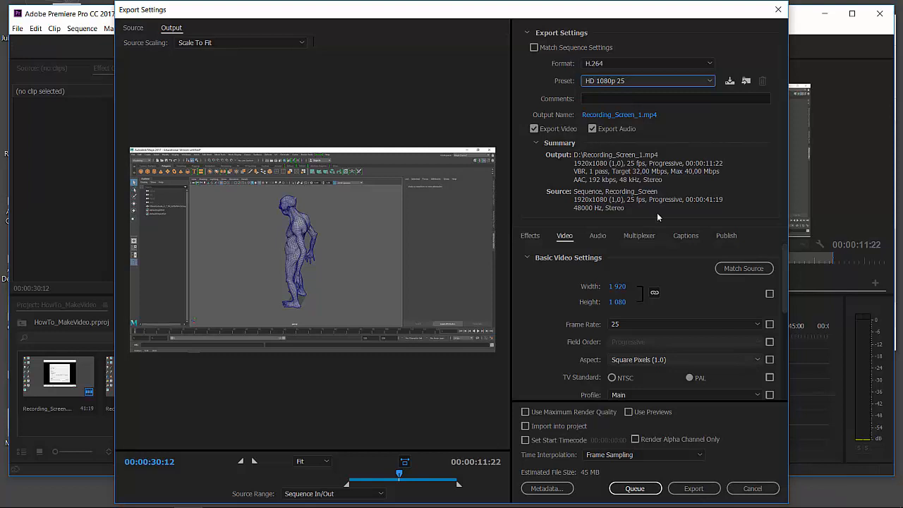
Step: Name the output file VFX_ReflVid_01 on Local Disk (D:) and export the video
{"action": "left_click", "coordinate": [629, 116]}
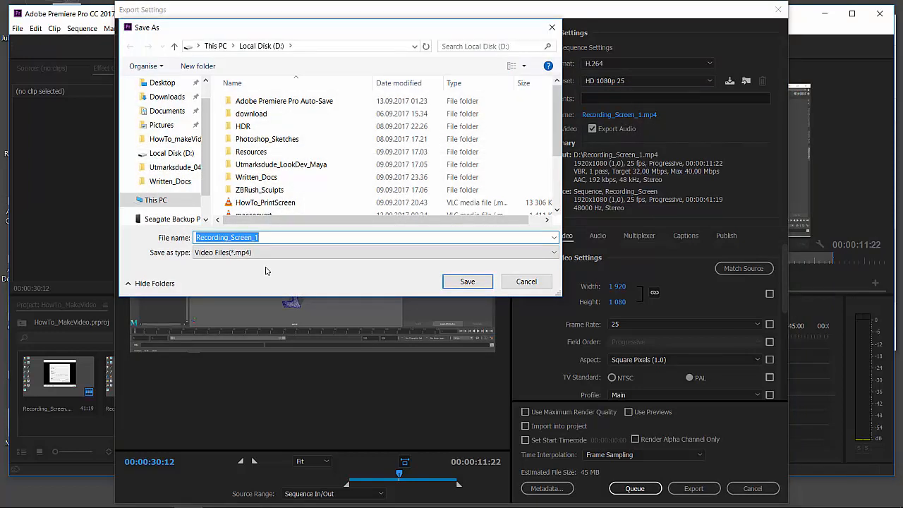
{"action": "type", "text": "VFX_RefVid_01"}
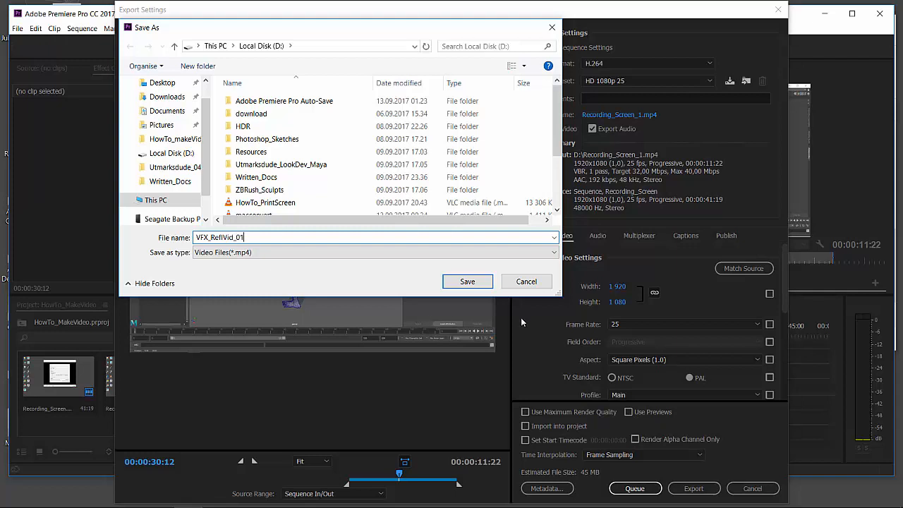
{"action": "left_click", "coordinate": [466, 282]}
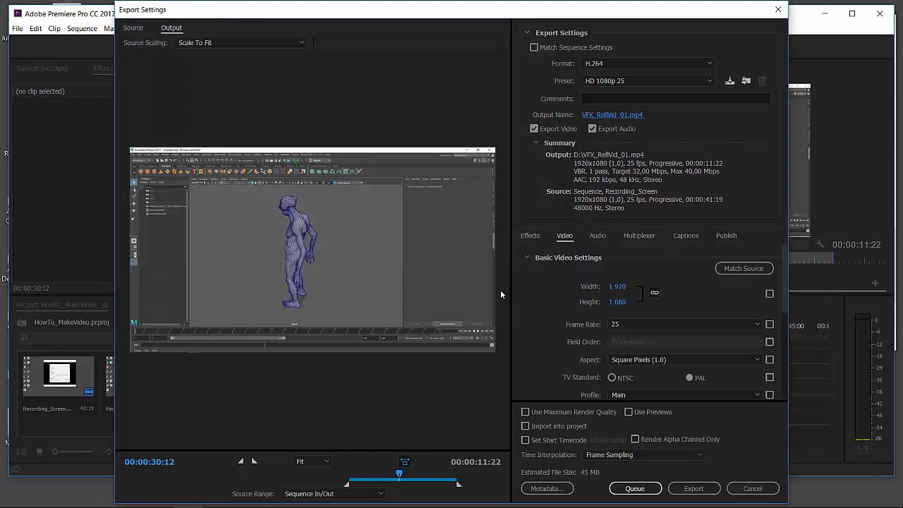
{"action": "left_click", "coordinate": [694, 488]}
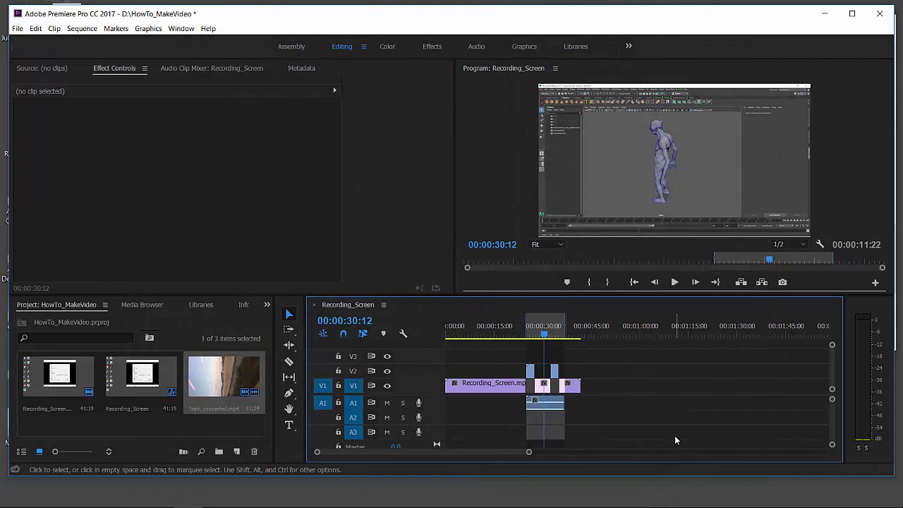
Step: Switch to File Explorer, play the exported VFX_ReflVid_01 video from Local Disk (D:) in VLC, and close the player
{"action": "left_click", "coordinate": [819, 17]}
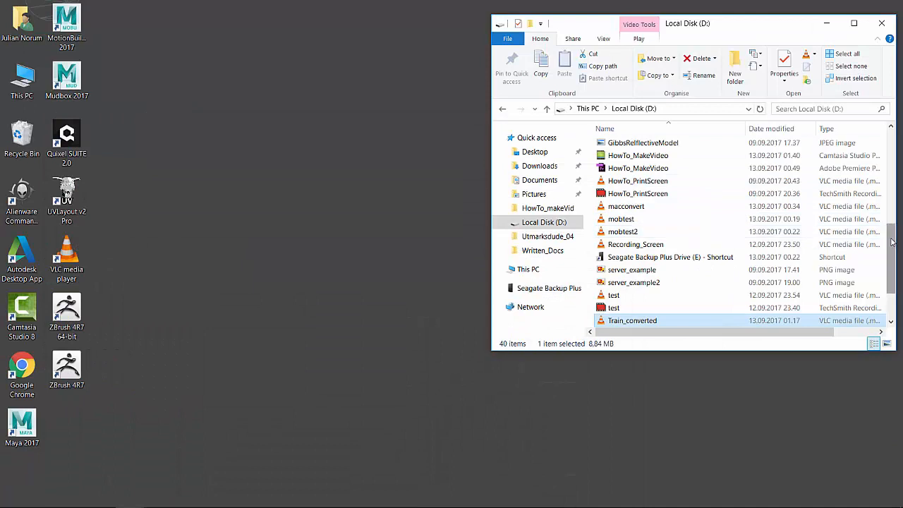
{"action": "scroll", "coordinate": [891, 245], "scroll_direction": "down", "scroll_amount": 2}
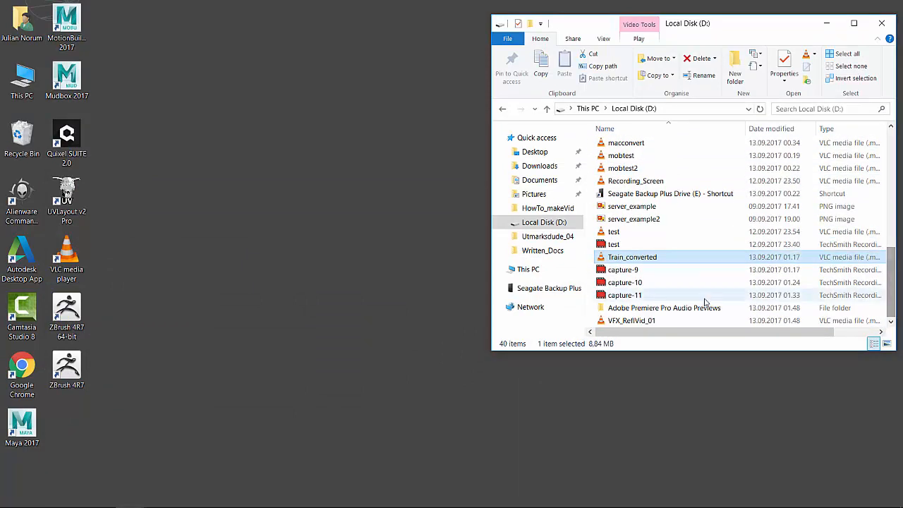
{"action": "left_click", "coordinate": [631, 320]}
{"action": "double_click", "coordinate": [622, 322]}
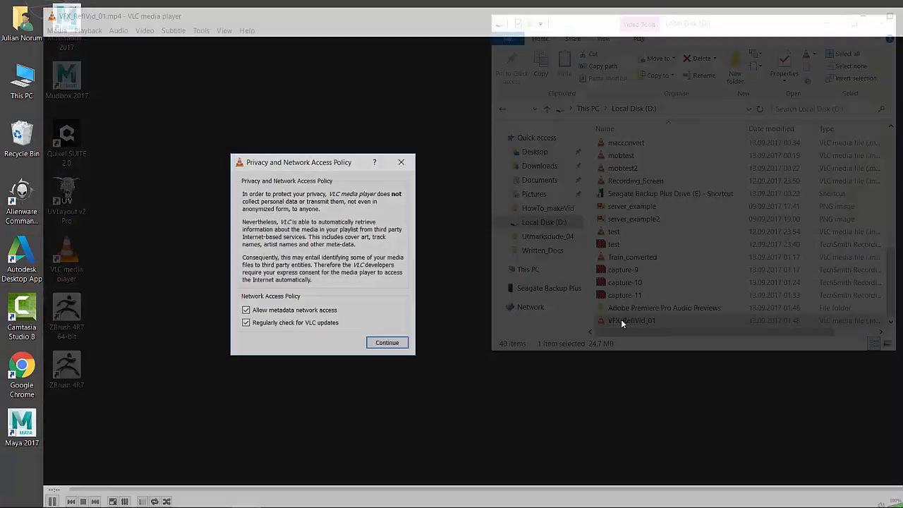
{"action": "left_click", "coordinate": [402, 161]}
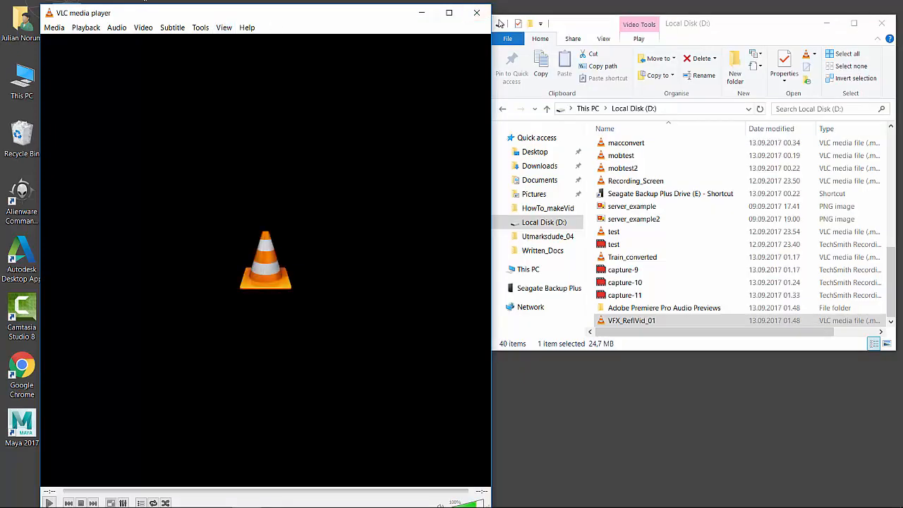
{"action": "left_click", "coordinate": [476, 12]}
{"action": "left_click_drag", "start_coordinate": [734, 30], "coordinate": [641, 52]}
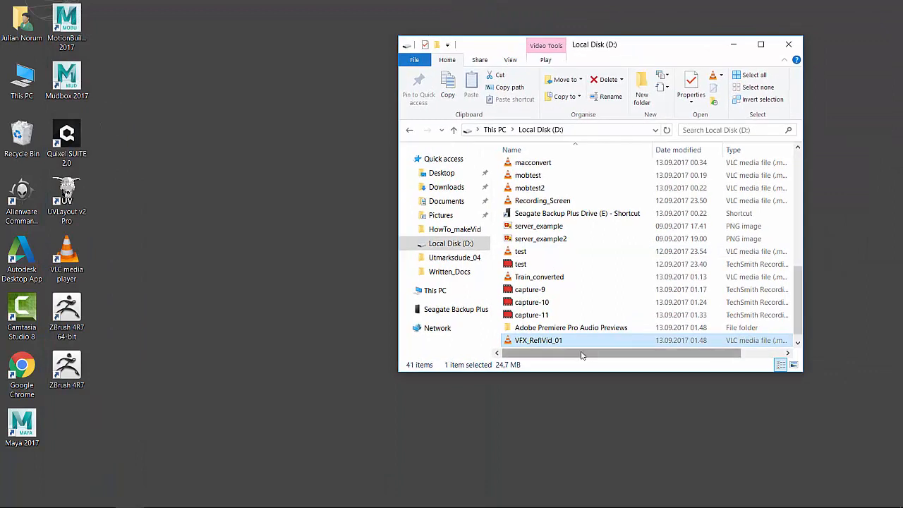